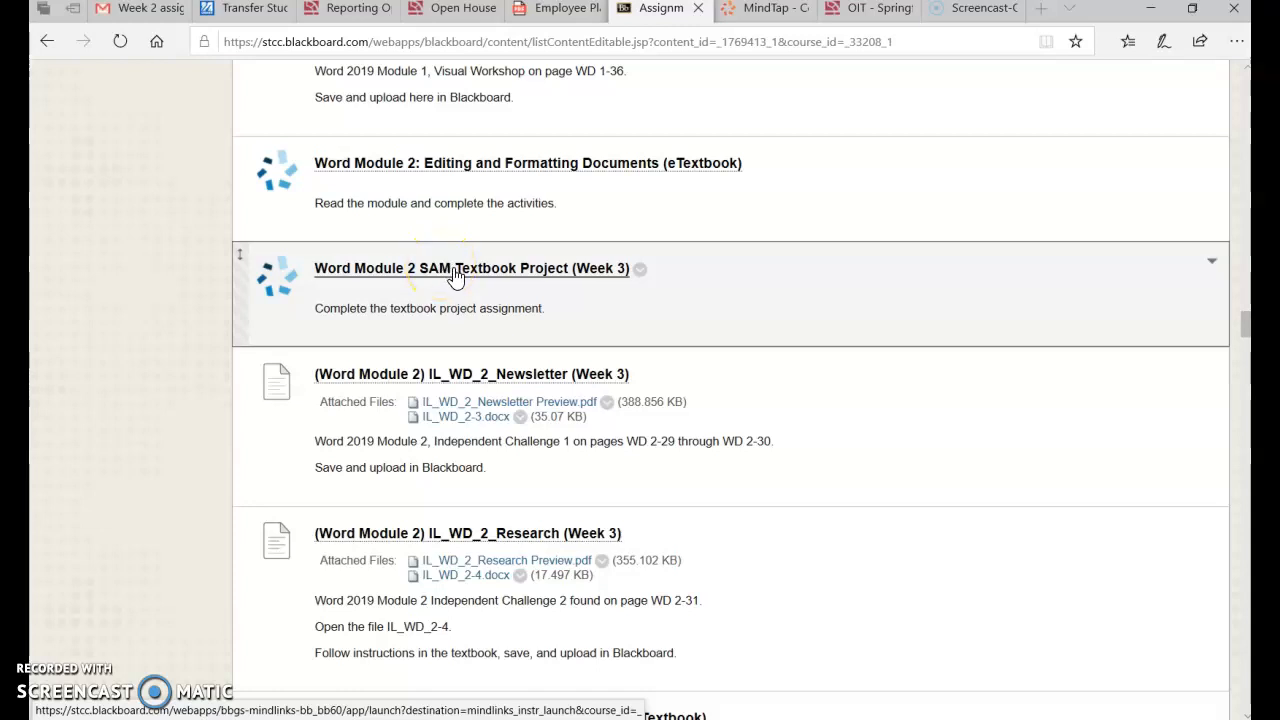
Step: Start the Word Module 2 SAM Textbook Project in MindTap and return to its Step 1 project files page
click(456, 270)
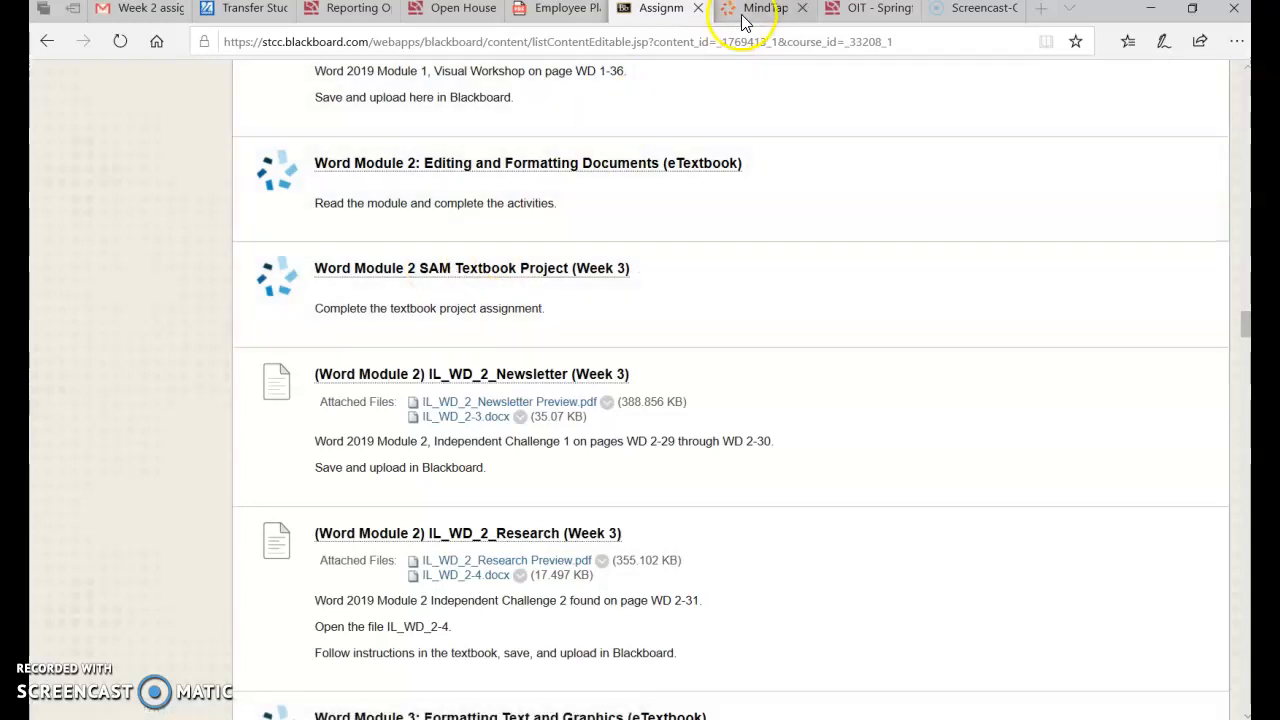
click(755, 10)
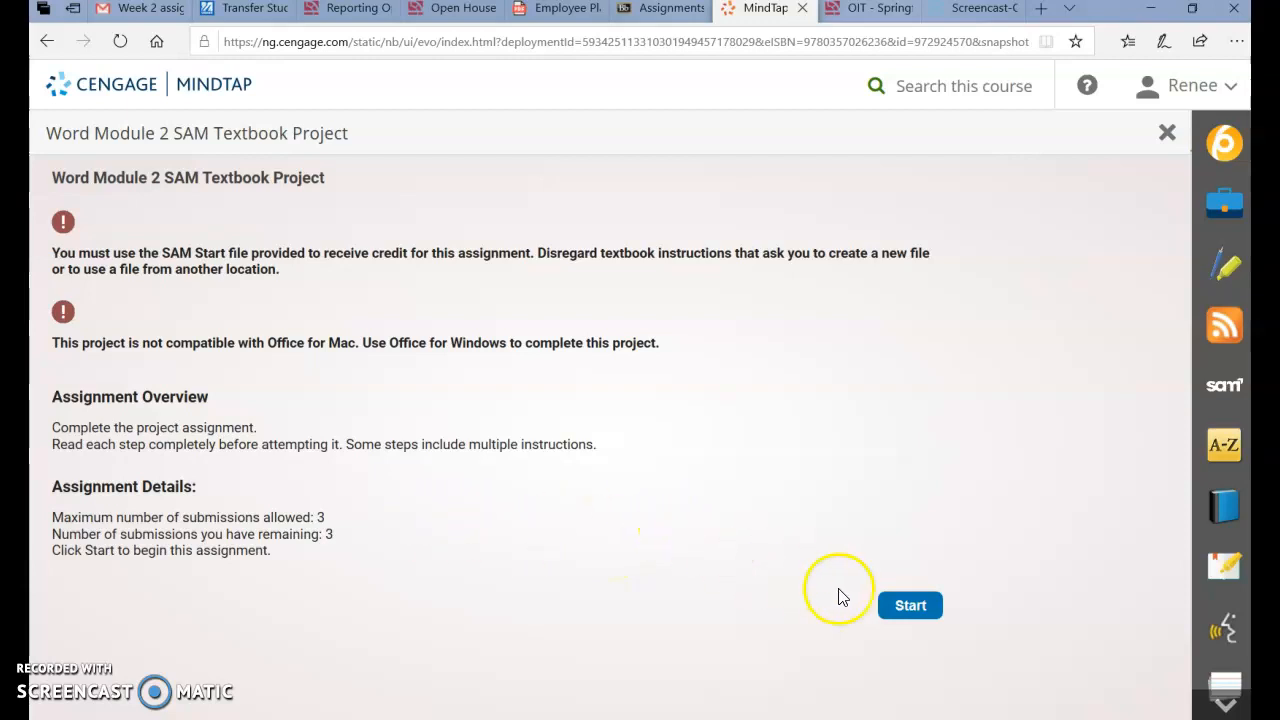
click(895, 607)
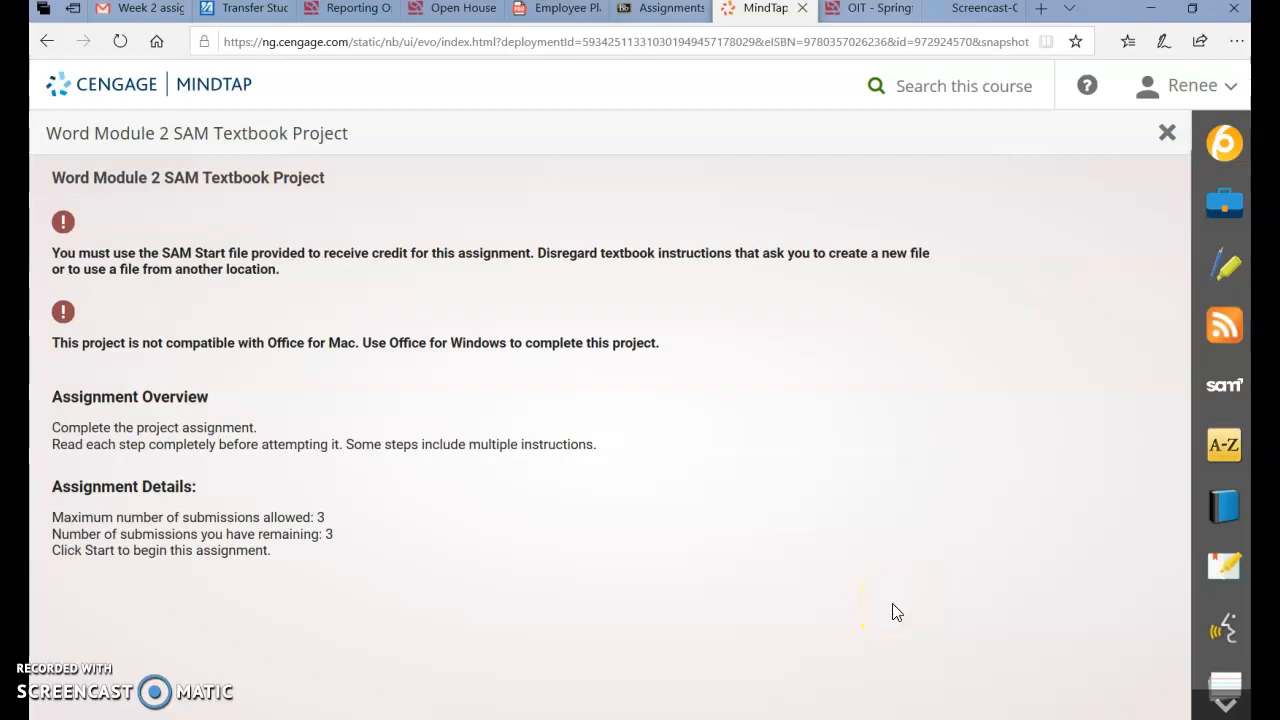
scroll(677, 622, down, 2)
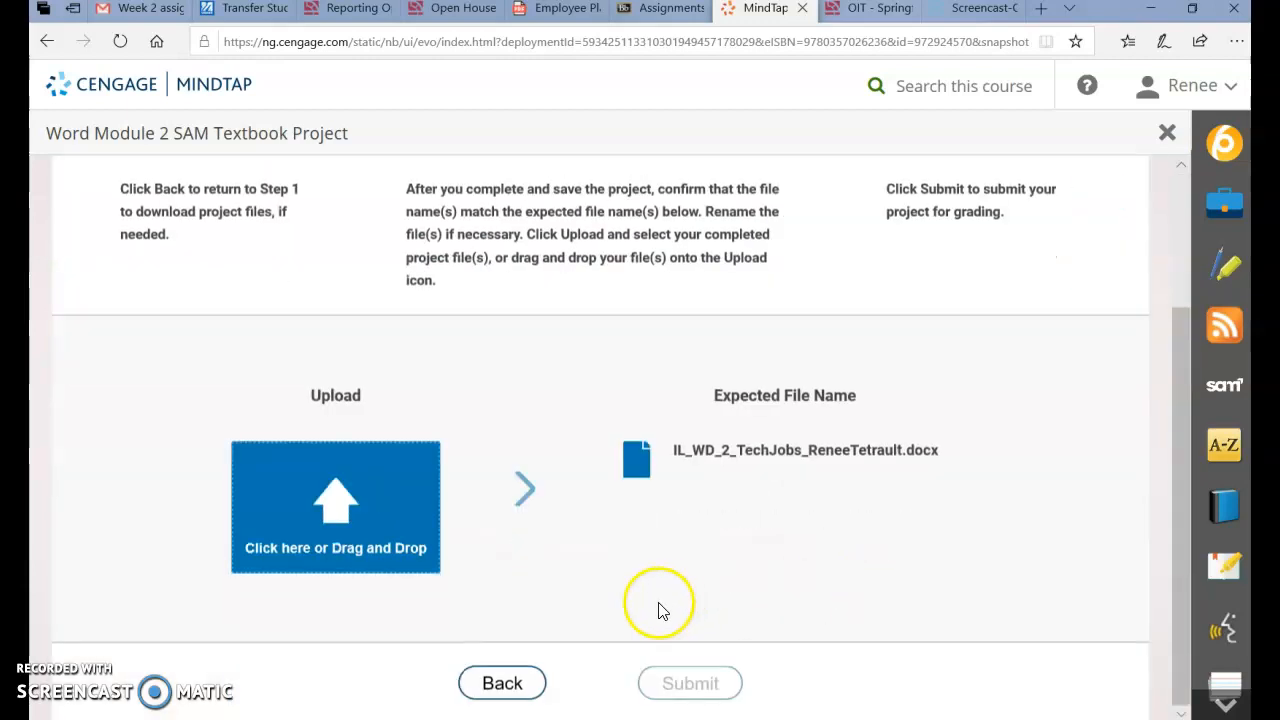
click(497, 680)
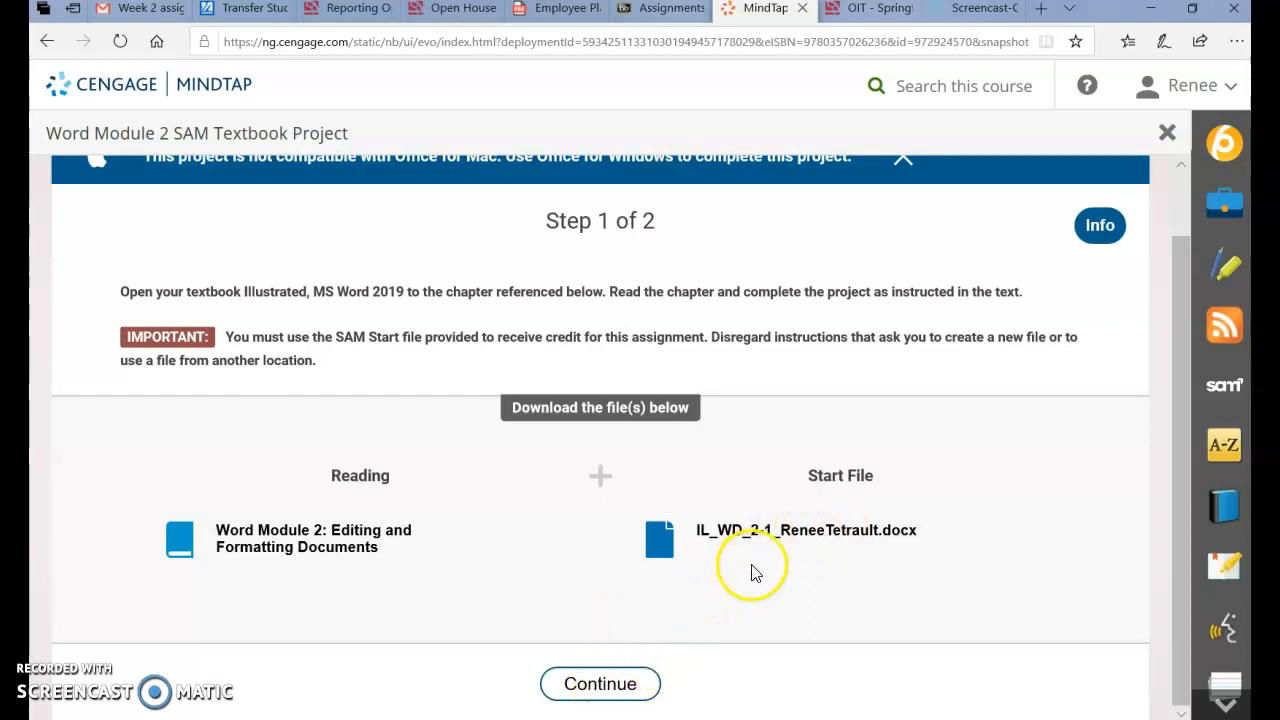
Step: Download the IL_WD_2-1 start file, open it in Word and enable editing
click(780, 544)
click(700, 688)
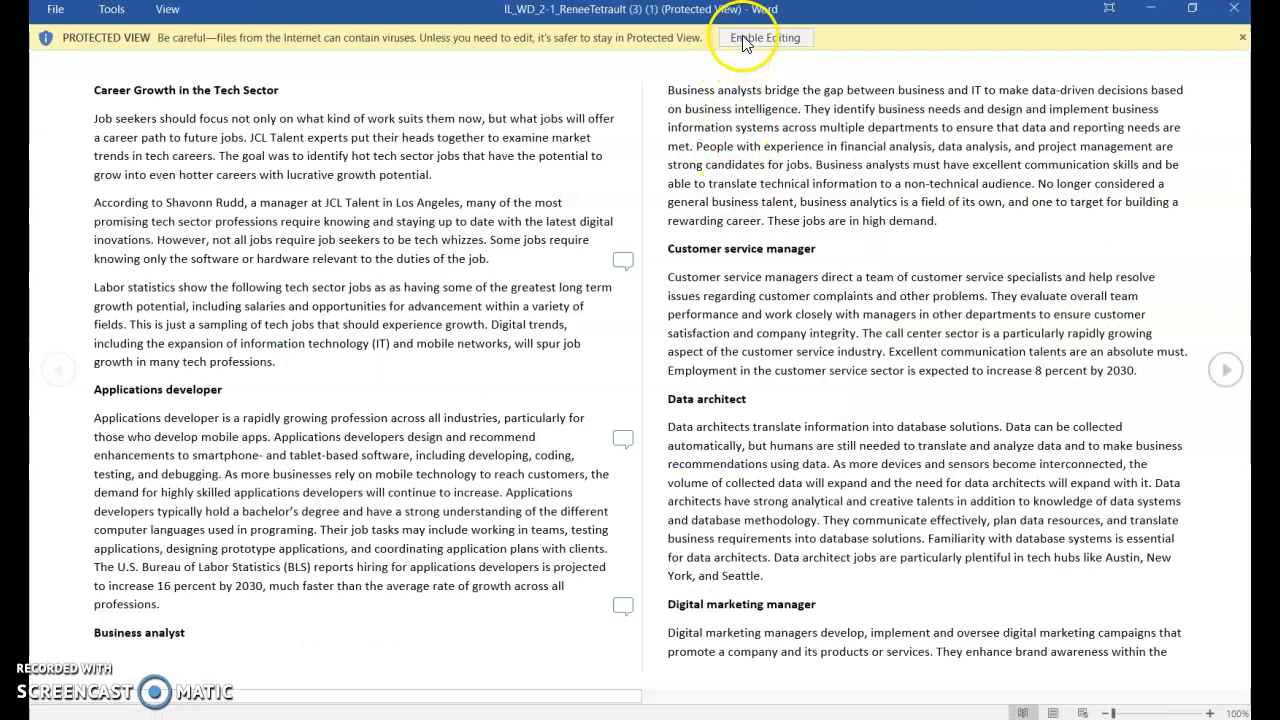
click(743, 45)
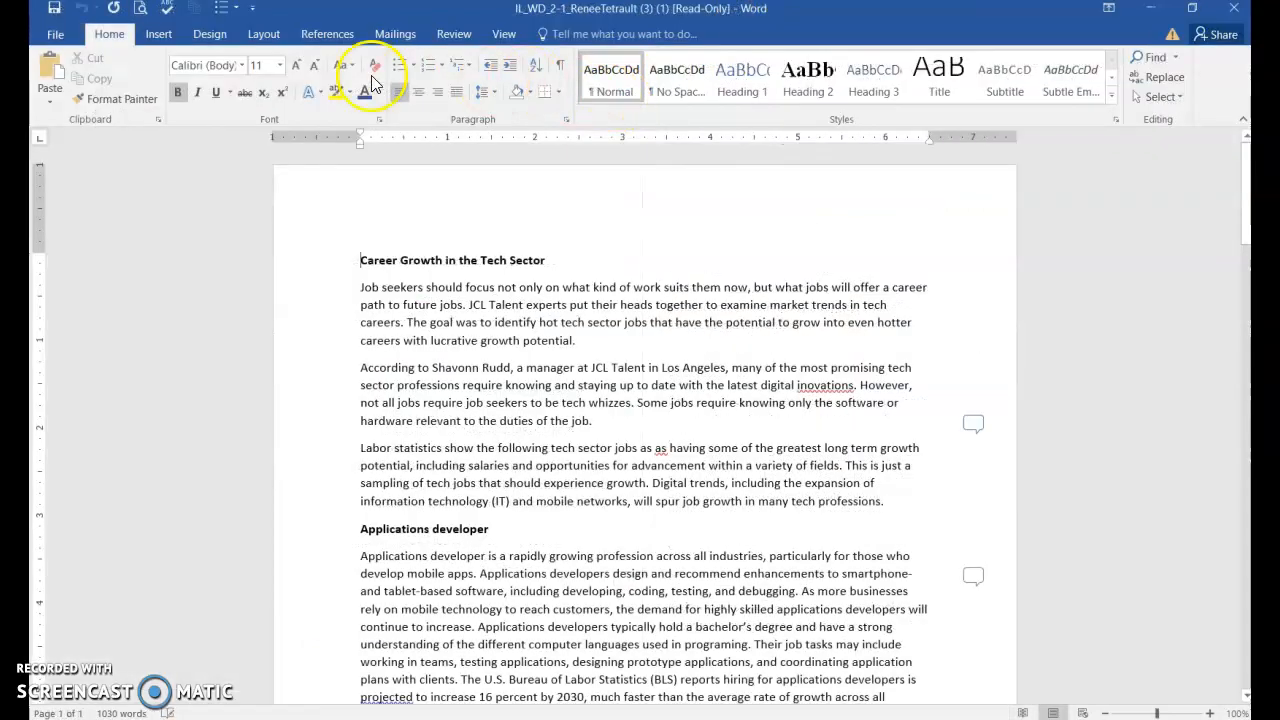
Step: Save the document in the Desktop's Delete Documents Folder as IL_WD_2_TechJobs_ followed by the student's full name
click(55, 34)
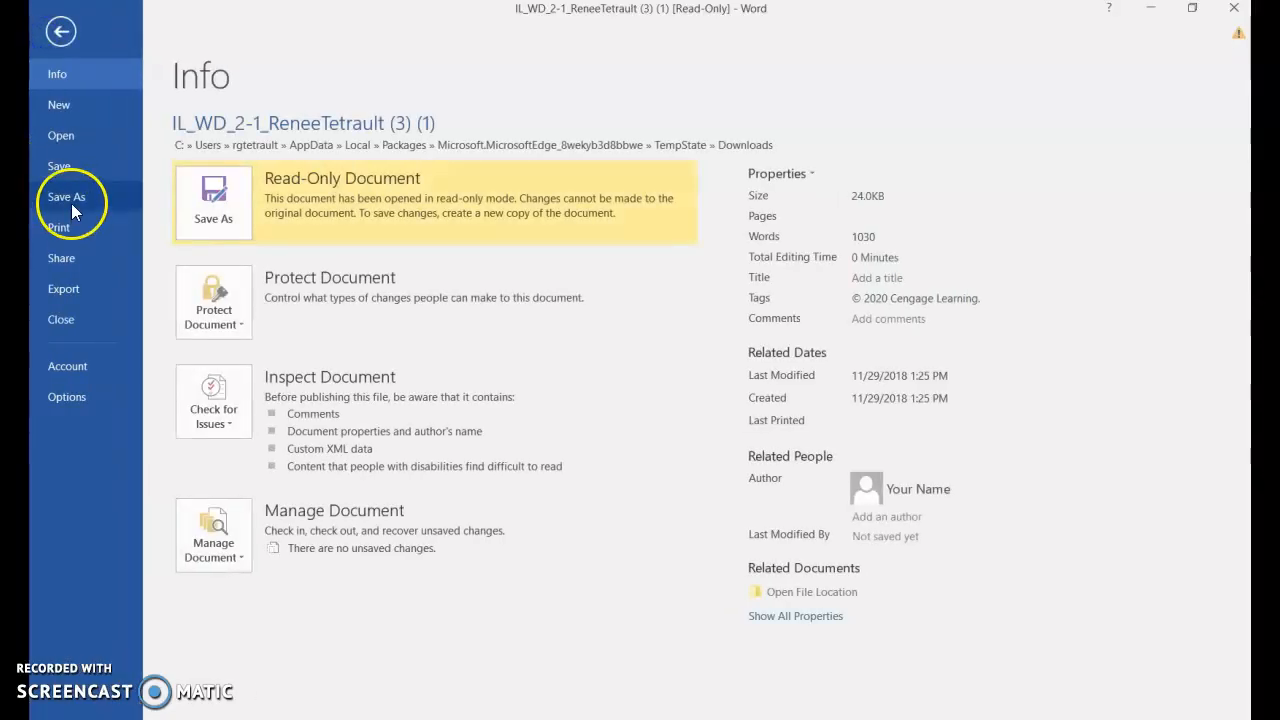
click(70, 205)
click(291, 291)
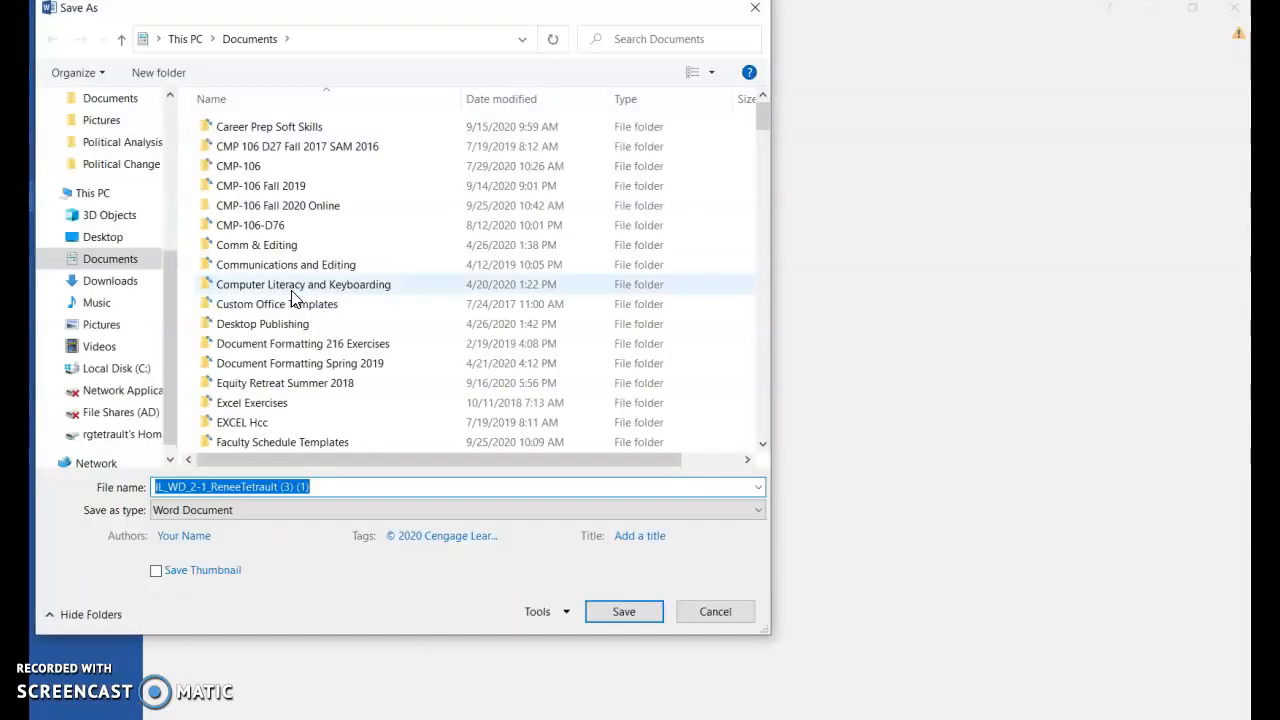
click(100, 237)
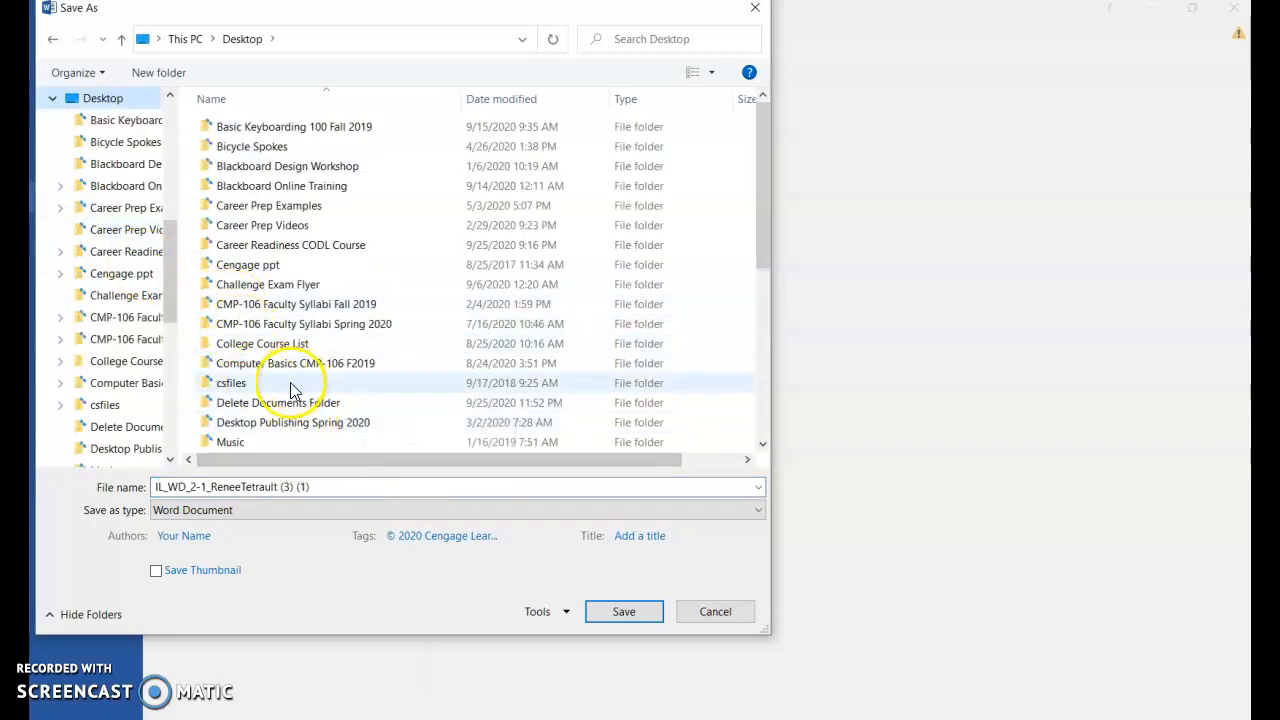
double_click(275, 404)
click(340, 486)
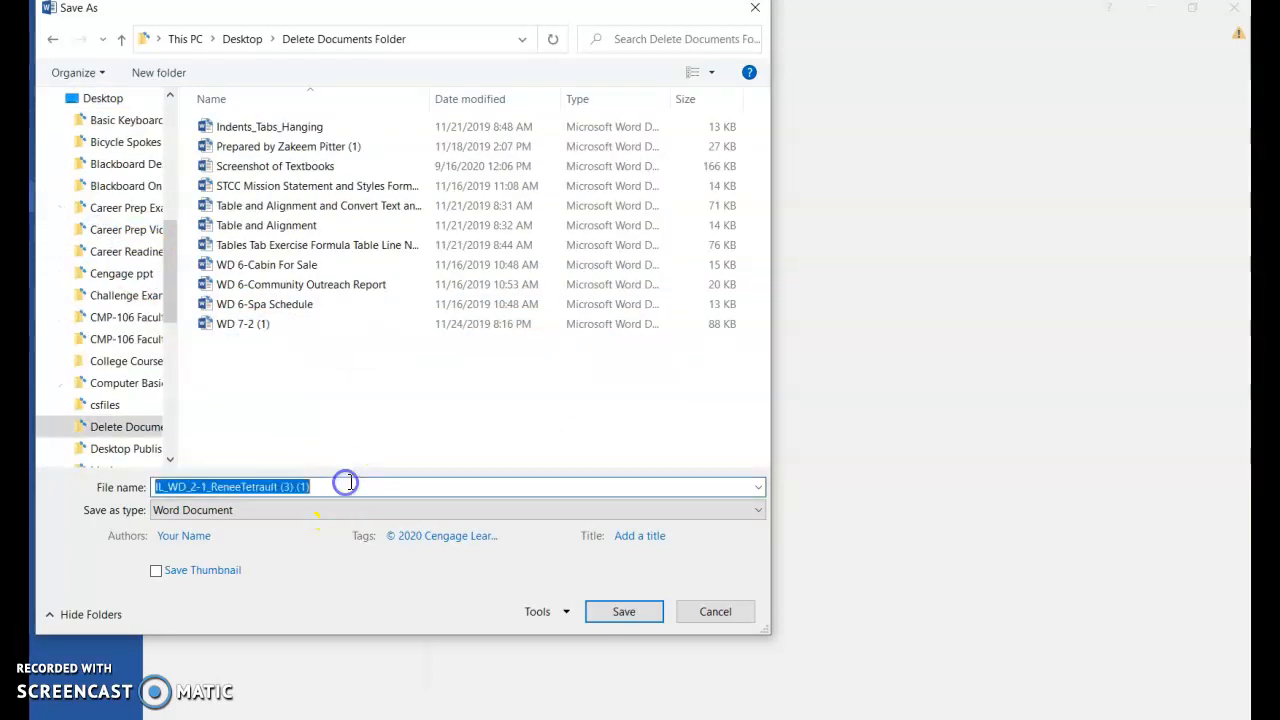
click(351, 484)
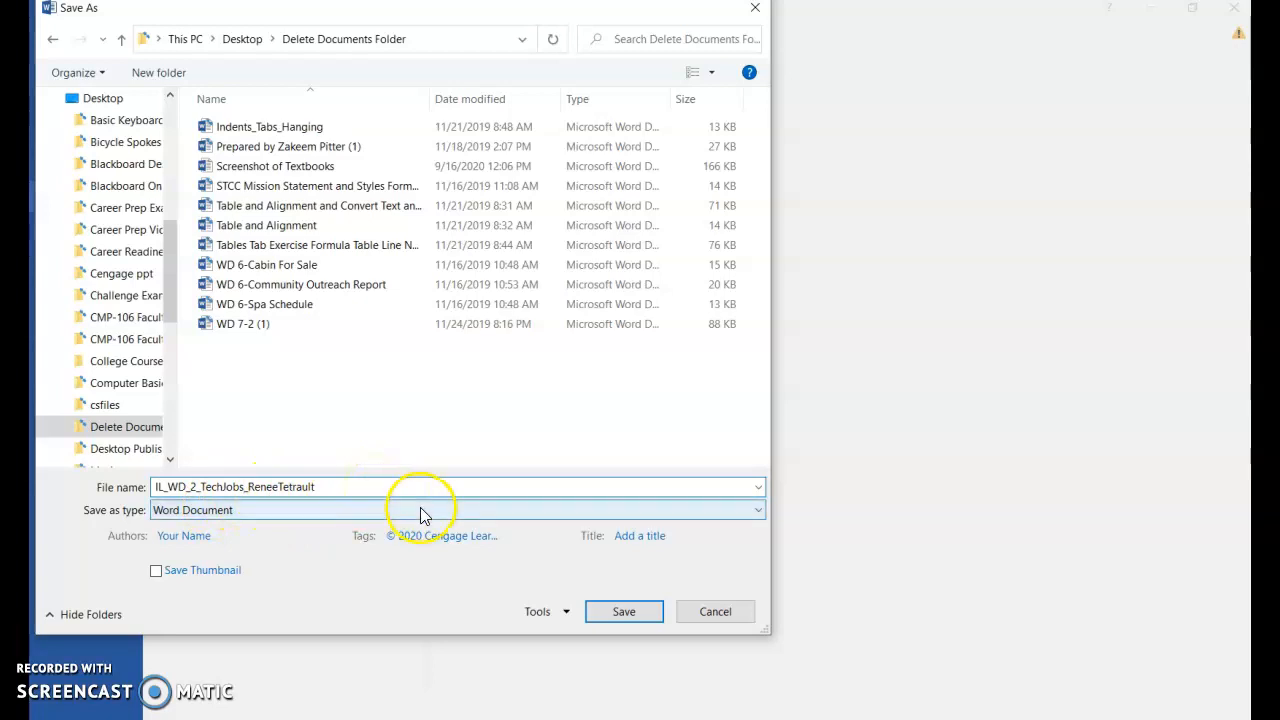
click(609, 616)
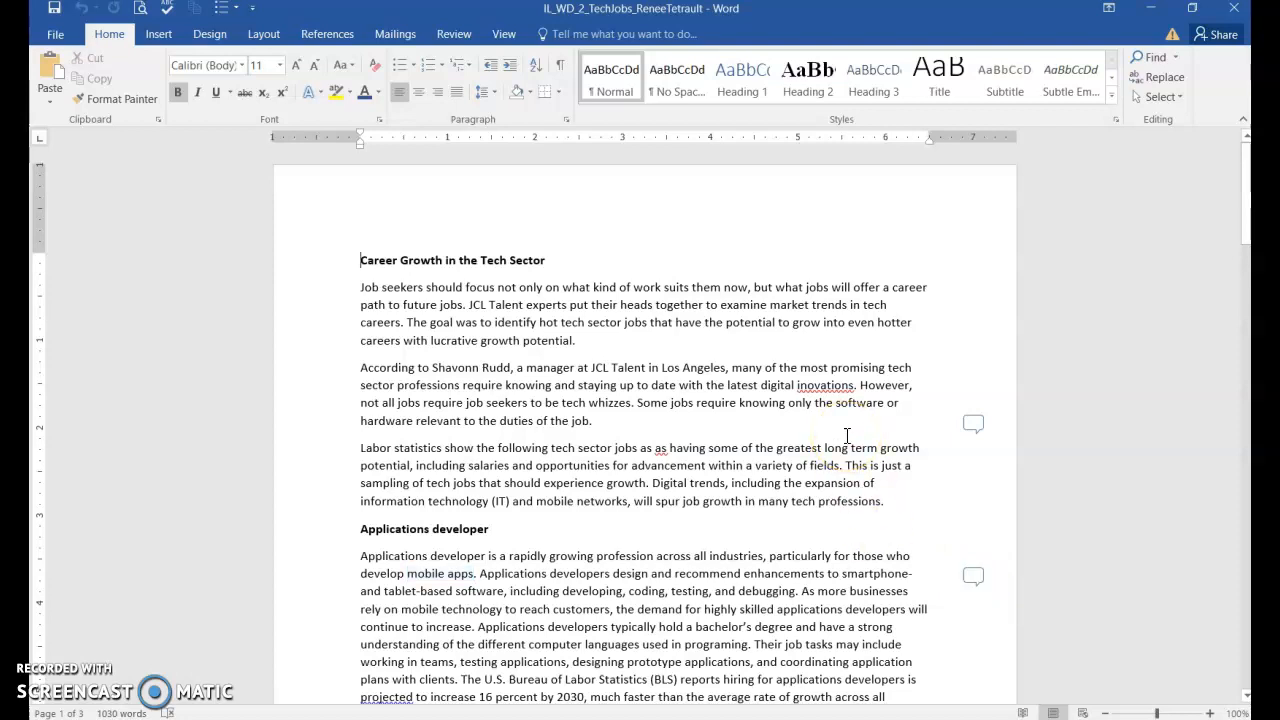
Step: Set the document's review display to All Markup
click(455, 36)
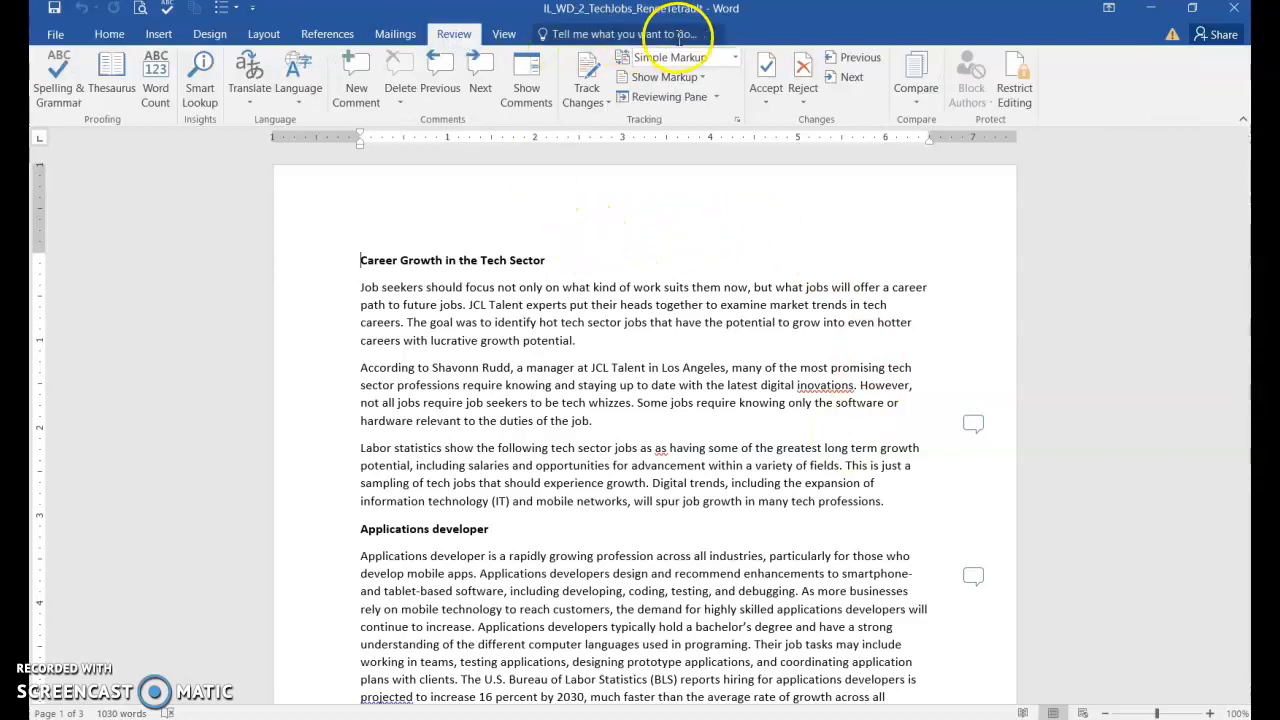
click(736, 59)
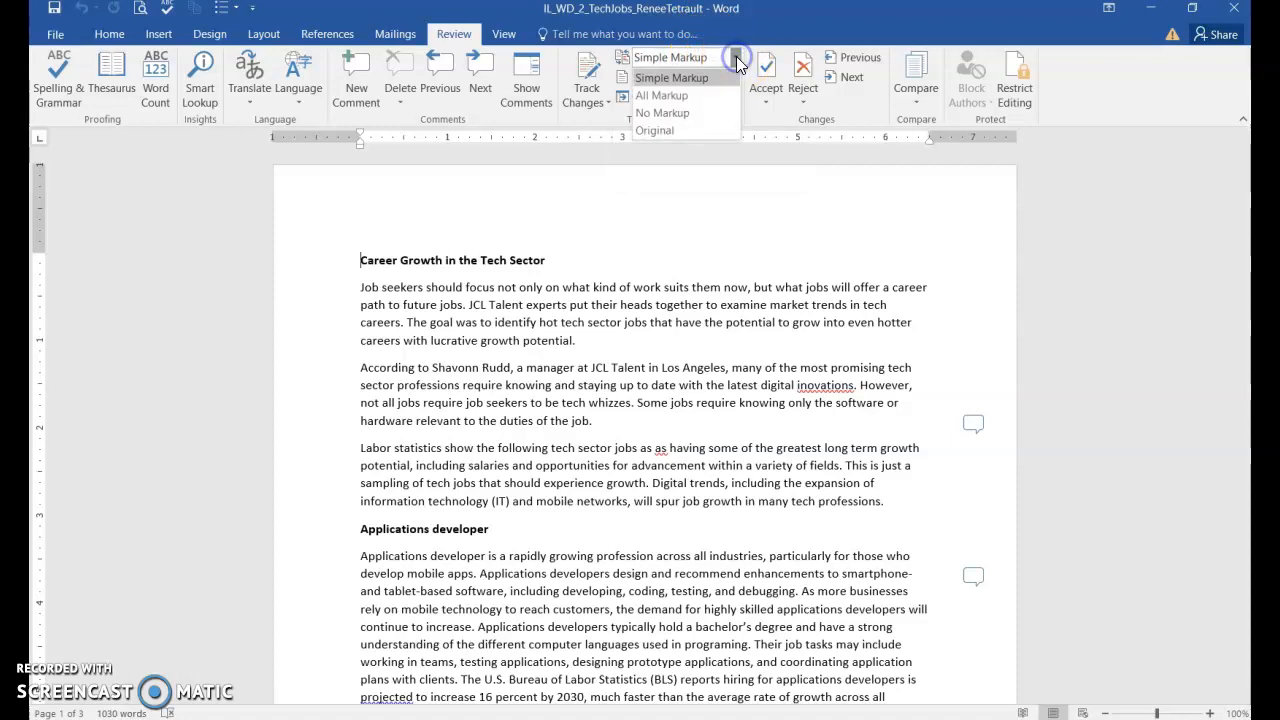
click(662, 95)
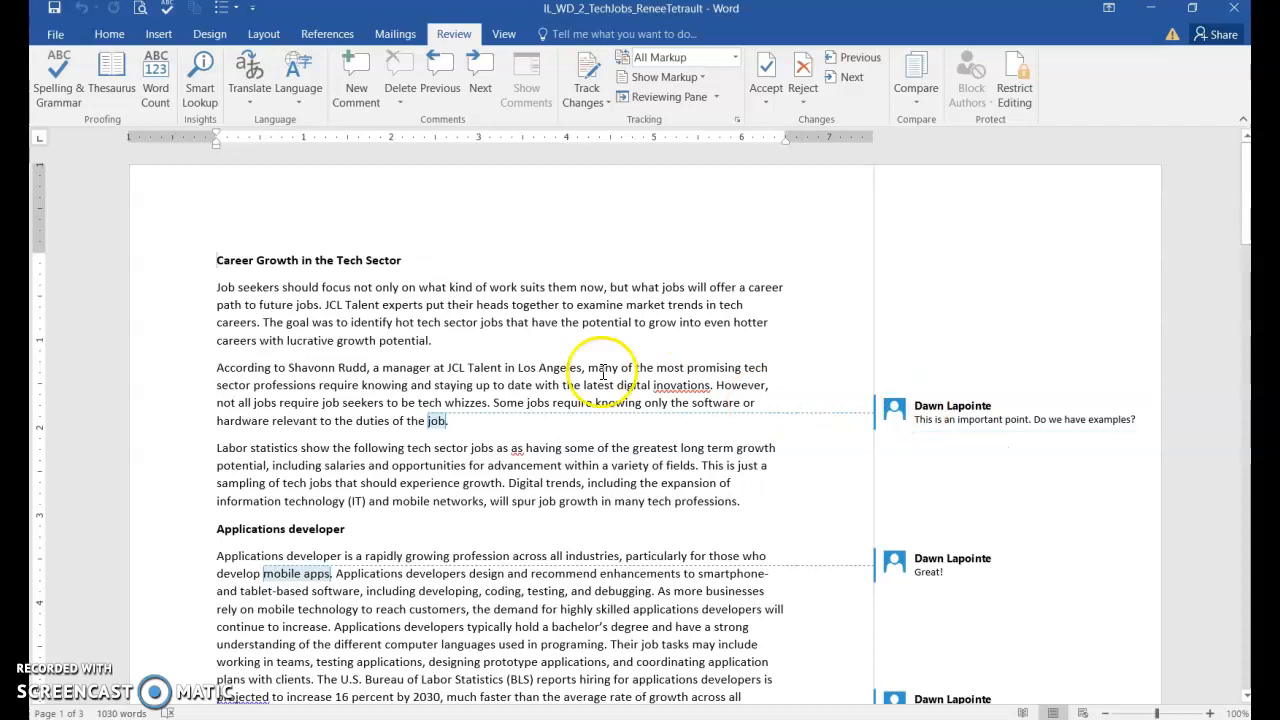
Step: Add the comment "This title is approved by the web team." to the word "Sector" in the title
double_click(387, 262)
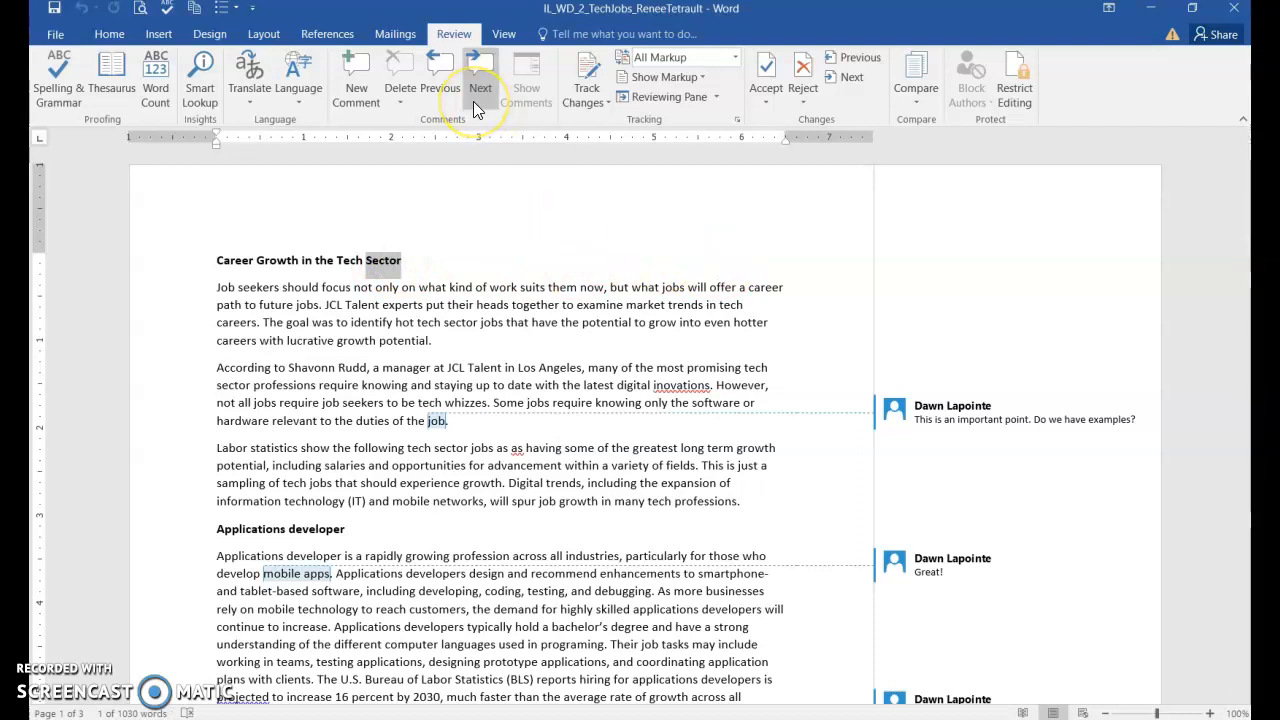
click(362, 72)
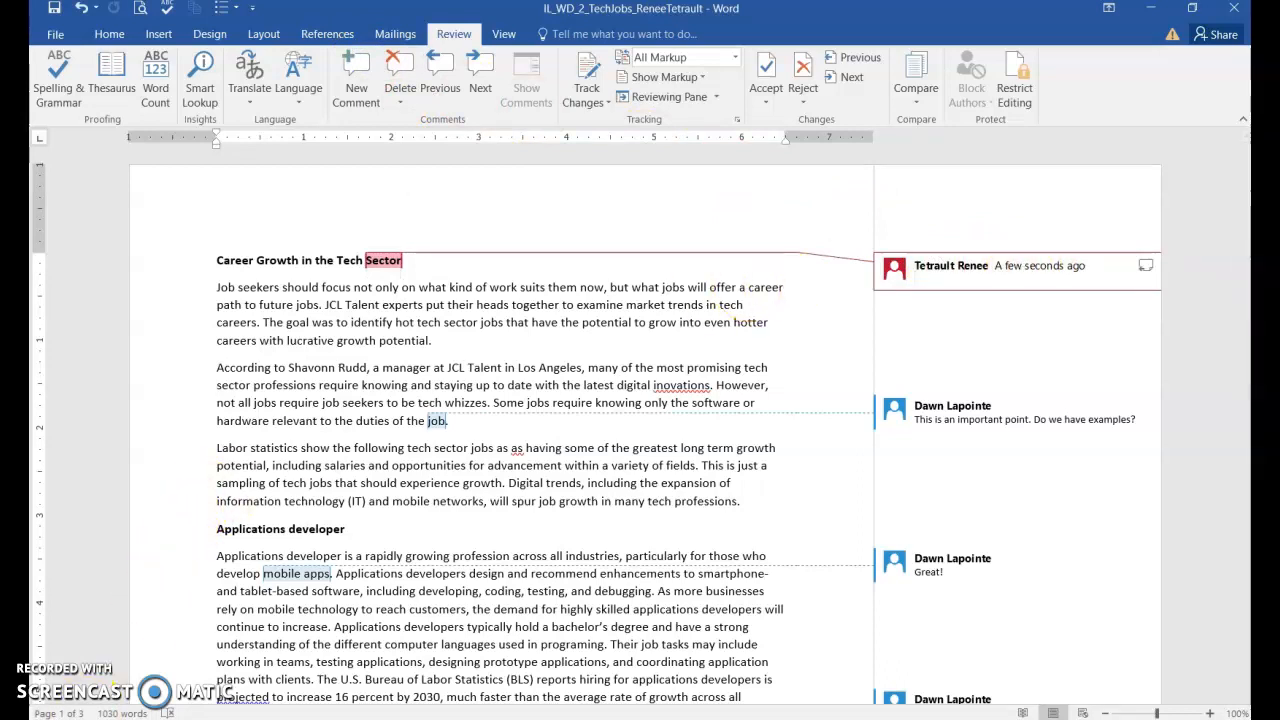
text(This title is approved by the web team.)
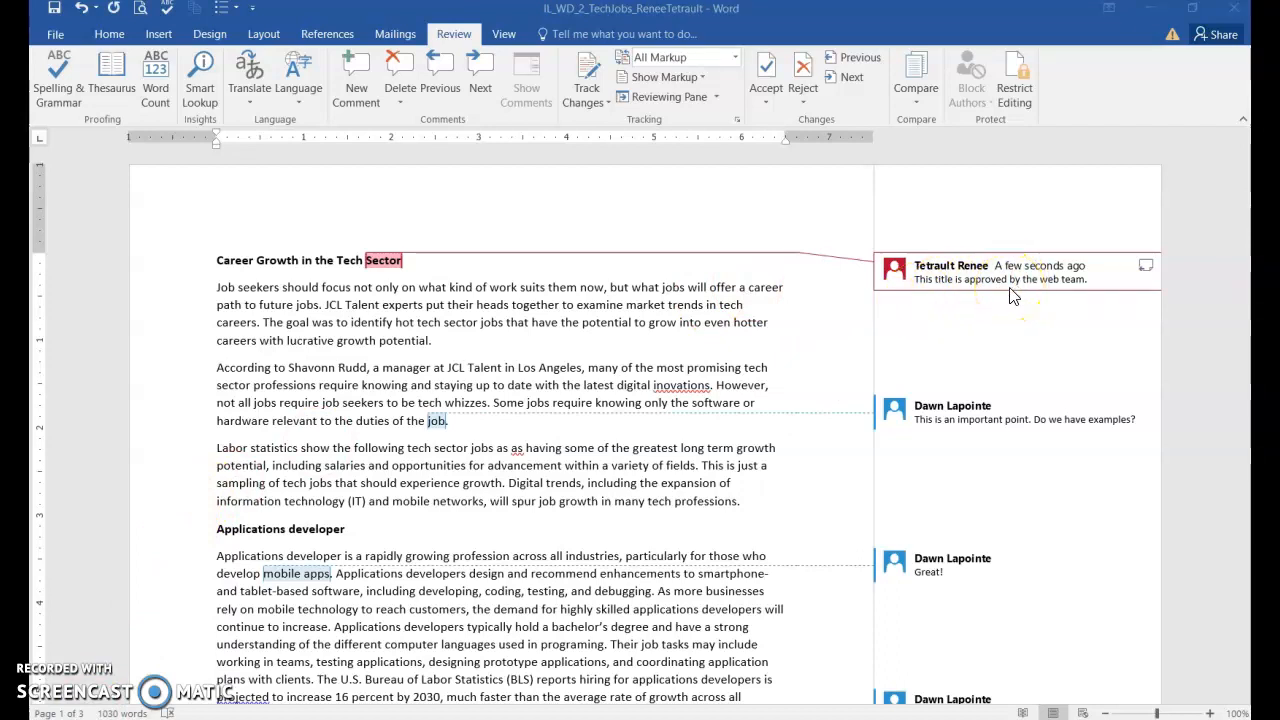
Step: Reply "I am compiling a list." to the comment asking "Do we have examples?"
click(960, 422)
triple_click(975, 418)
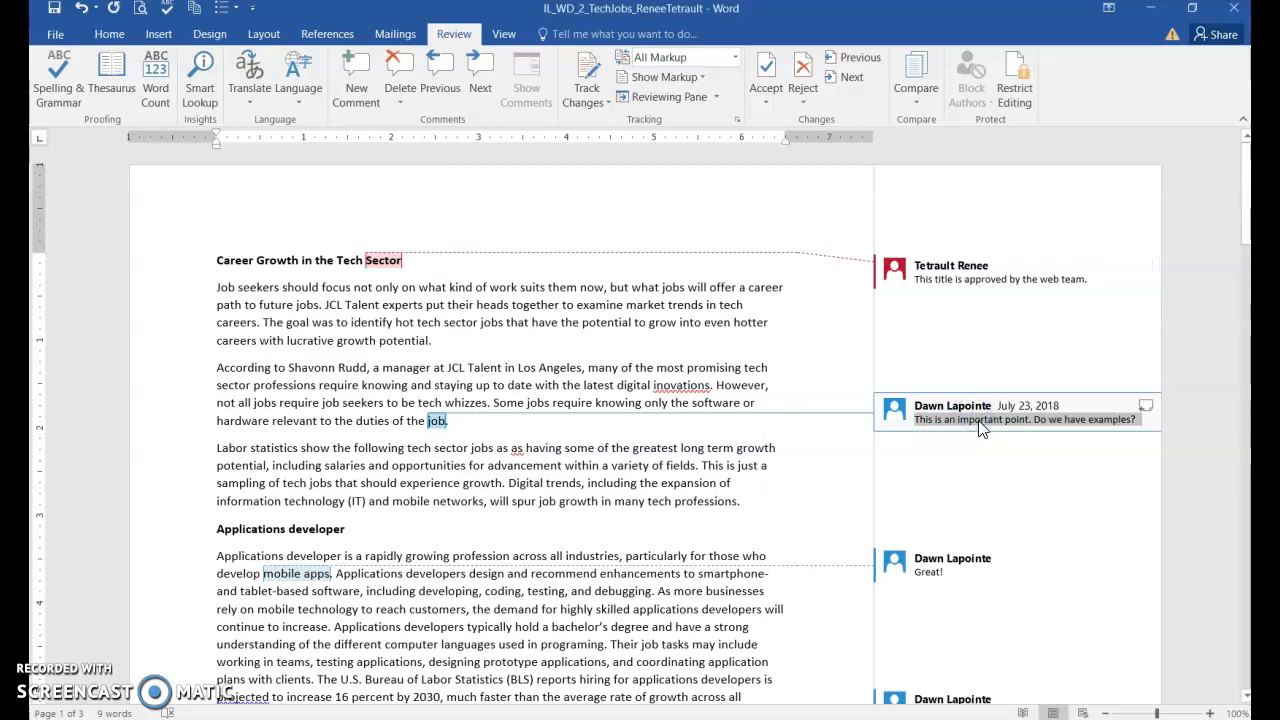
click(980, 425)
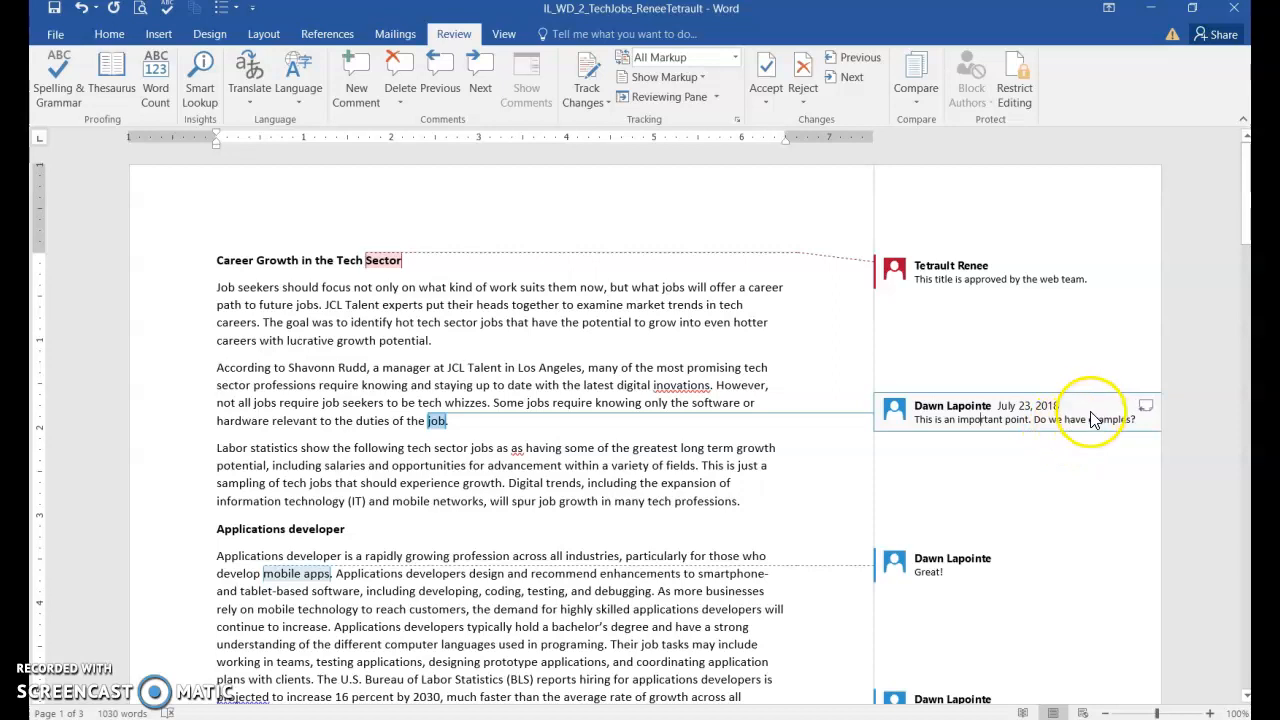
click(1146, 408)
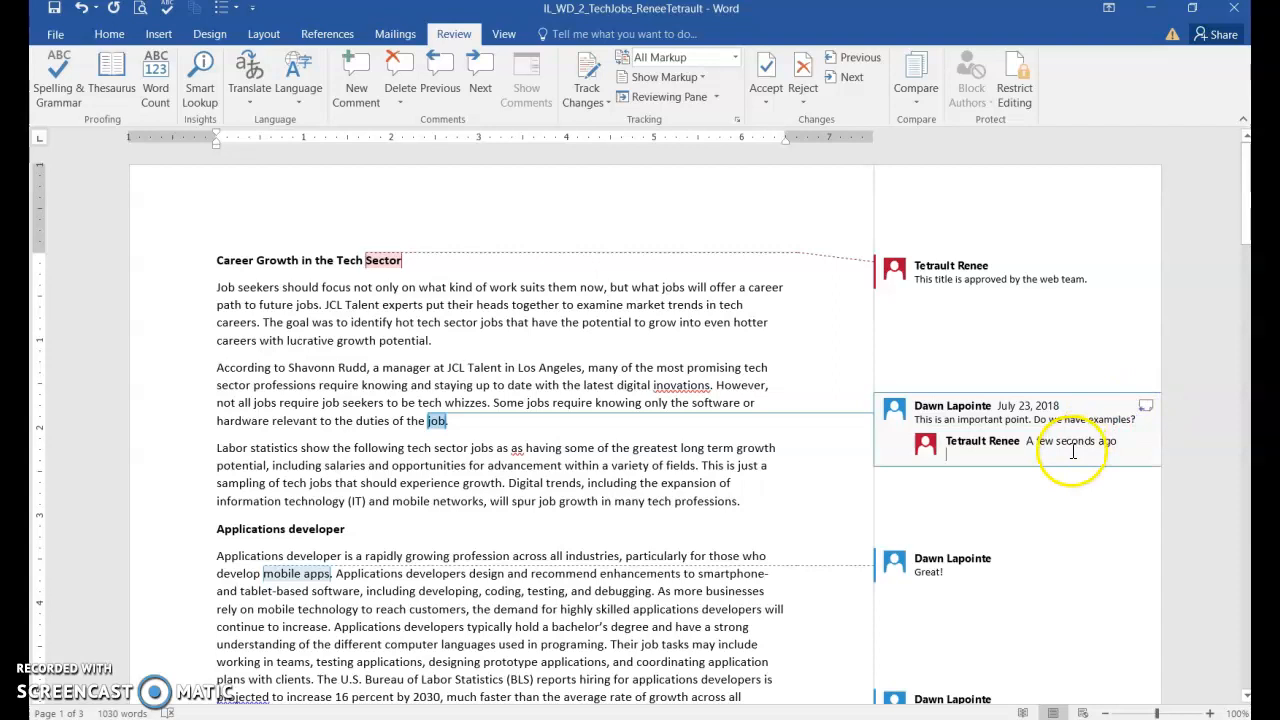
text(I am compiling a list.)
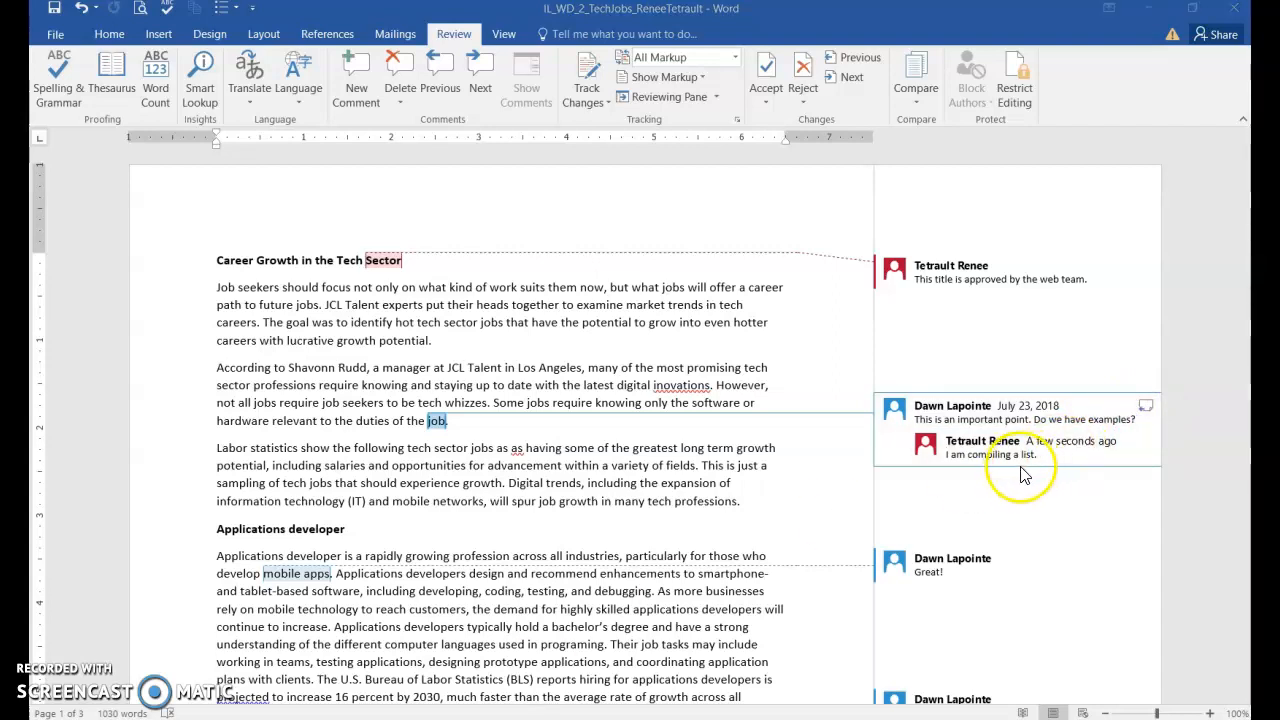
click(670, 470)
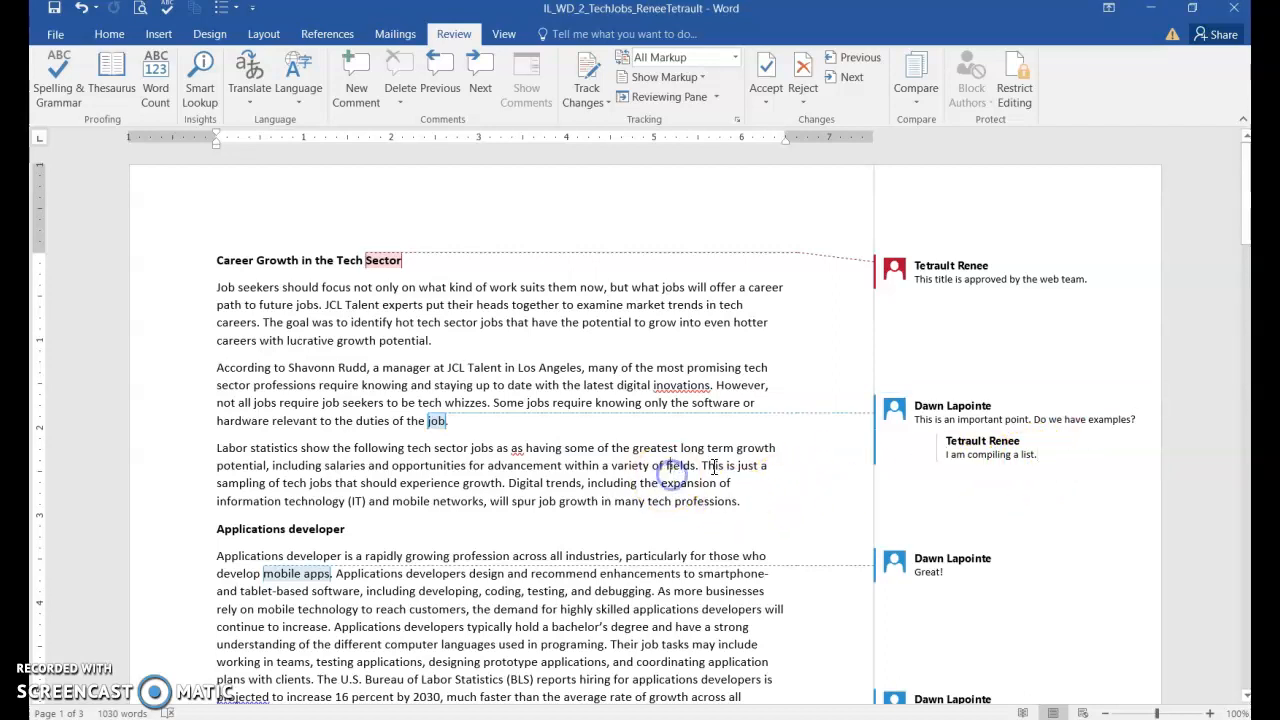
Step: Delete the "Great!" comment attached to "mobile apps" in the Applications developer paragraph
click(890, 575)
click(973, 577)
click(968, 574)
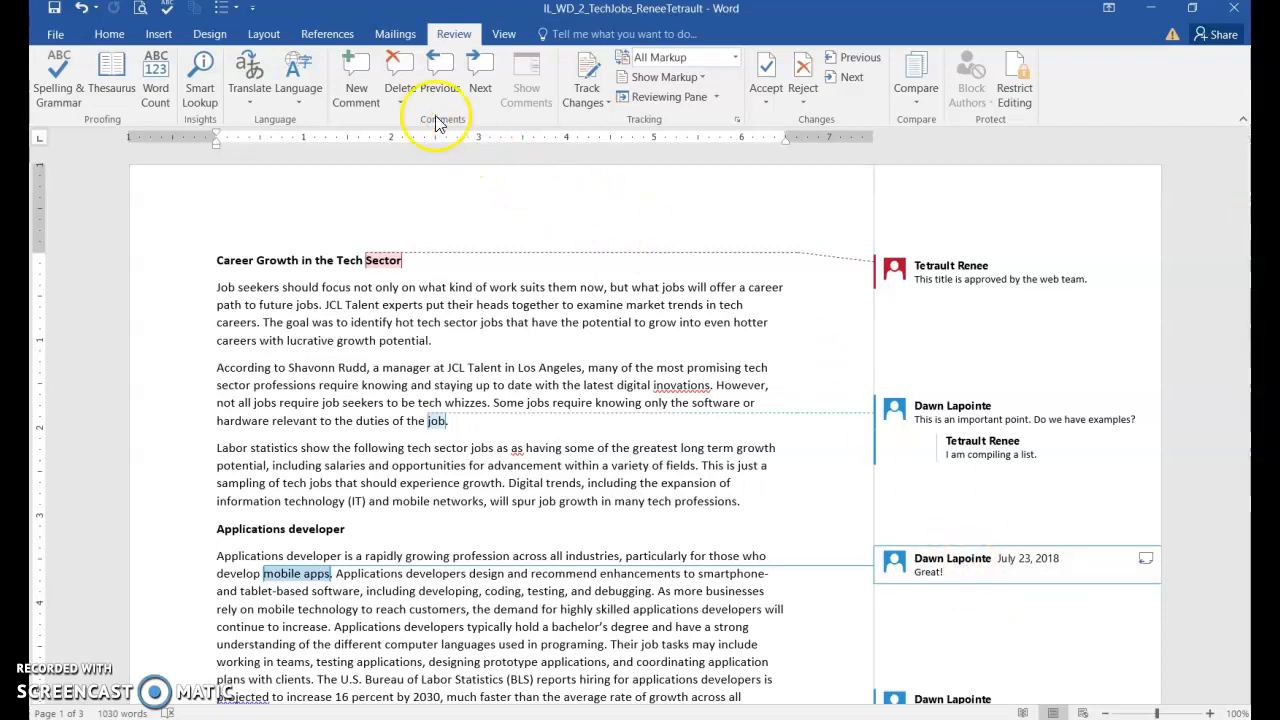
click(400, 80)
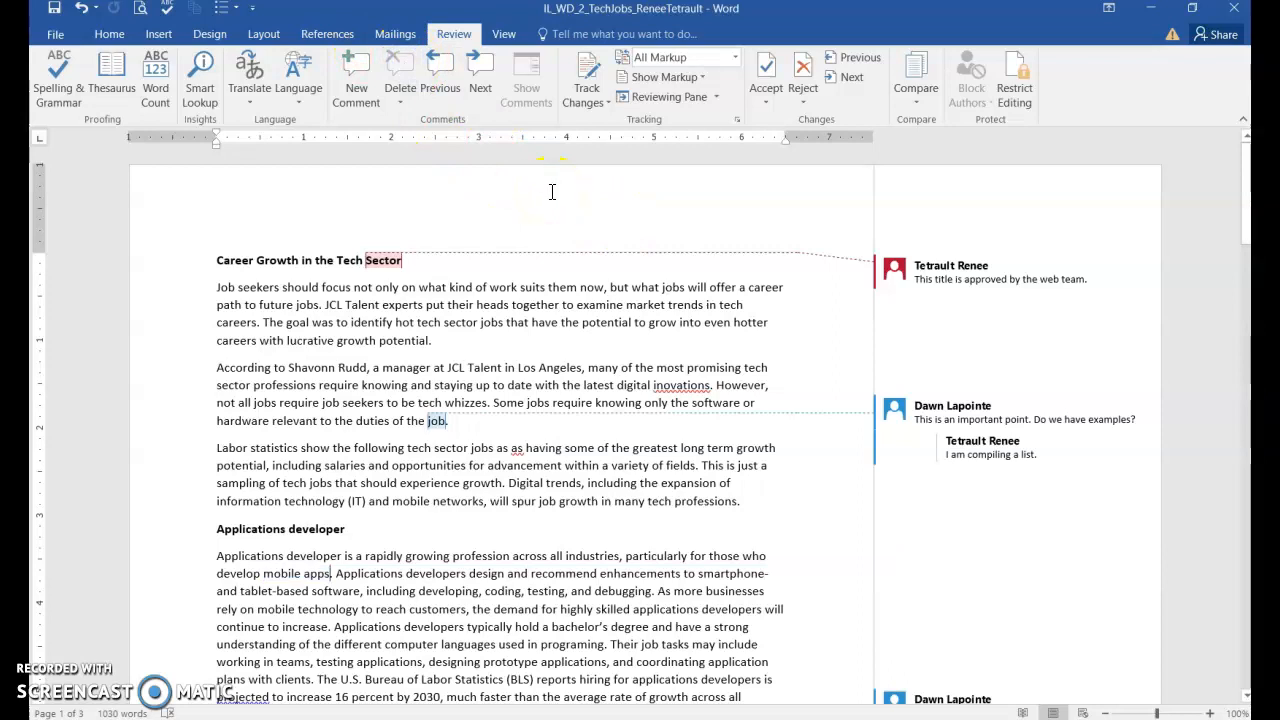
Step: Add "I will send it to you." to the end of the "I am compiling a list." reply
click(1041, 455)
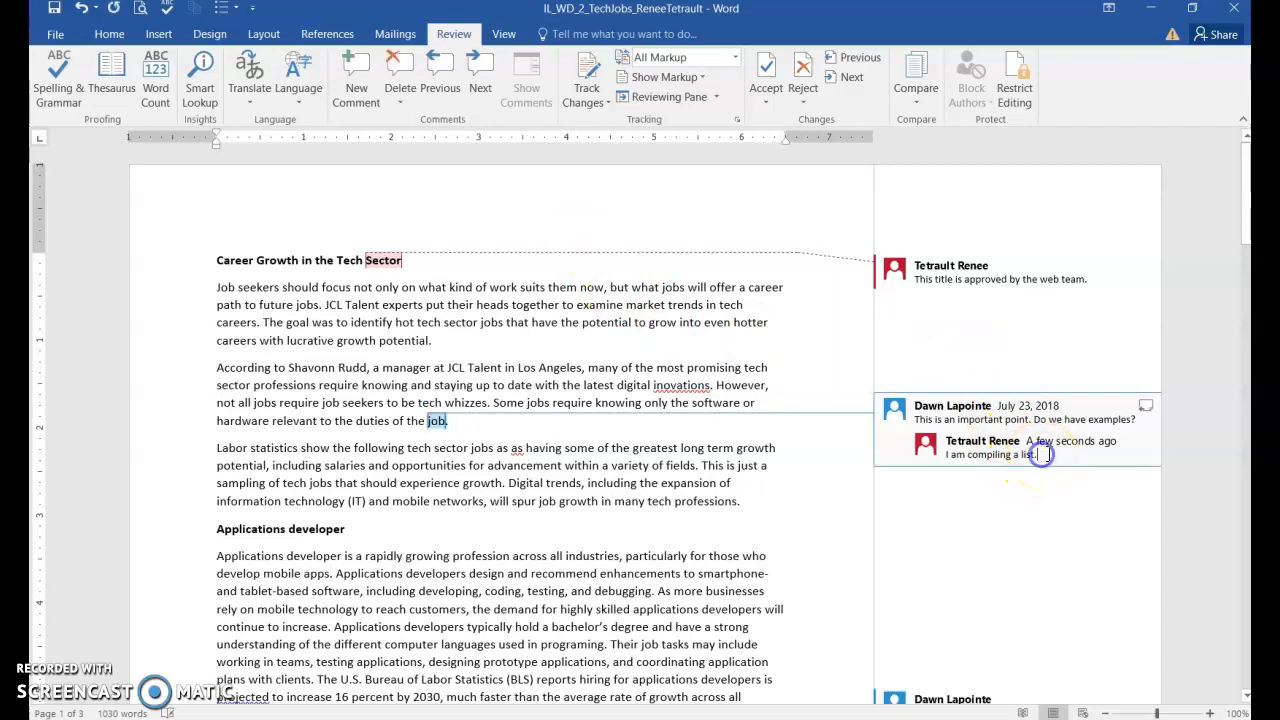
click(108, 715)
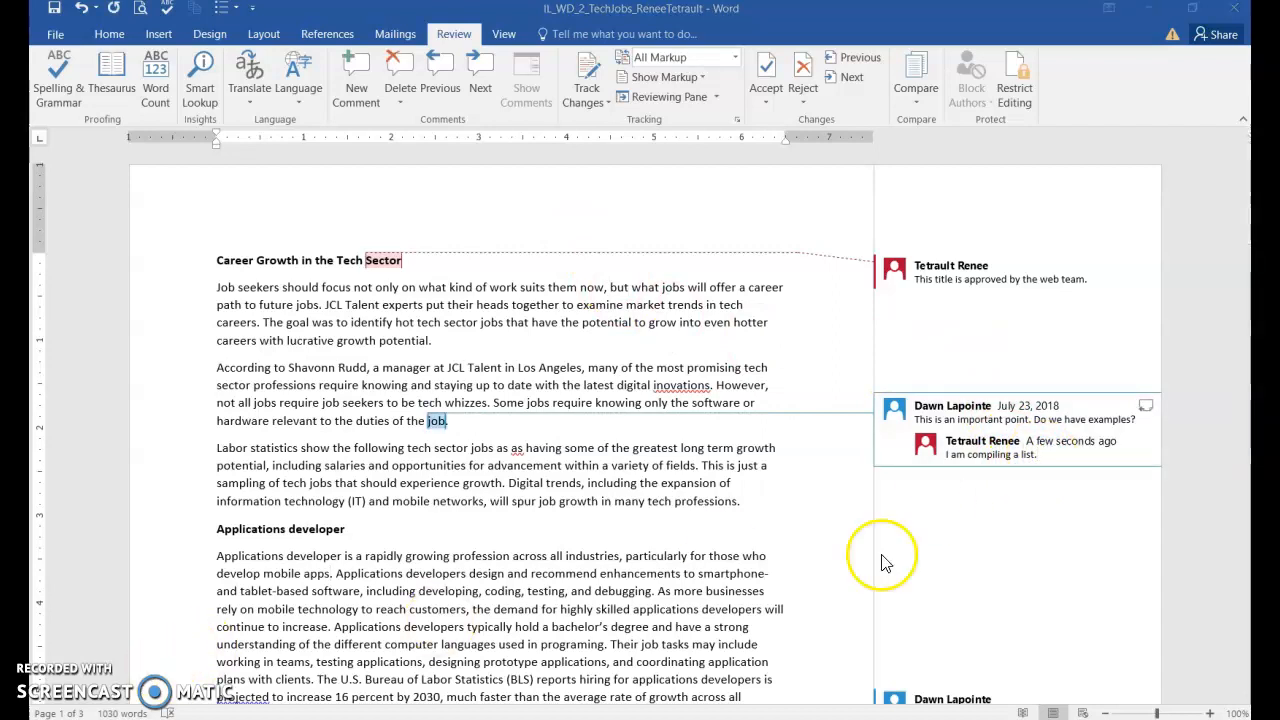
click(1046, 456)
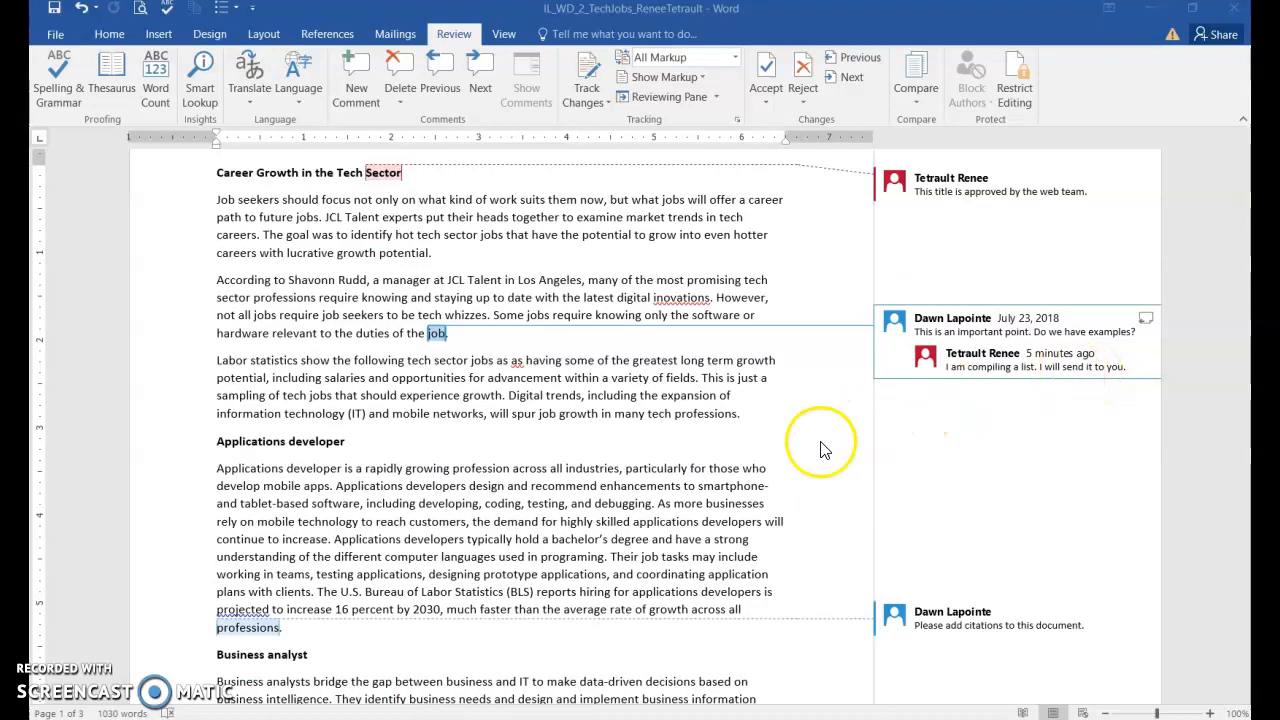
Step: Start a reply to the comment "Please add citations to this document."
click(950, 488)
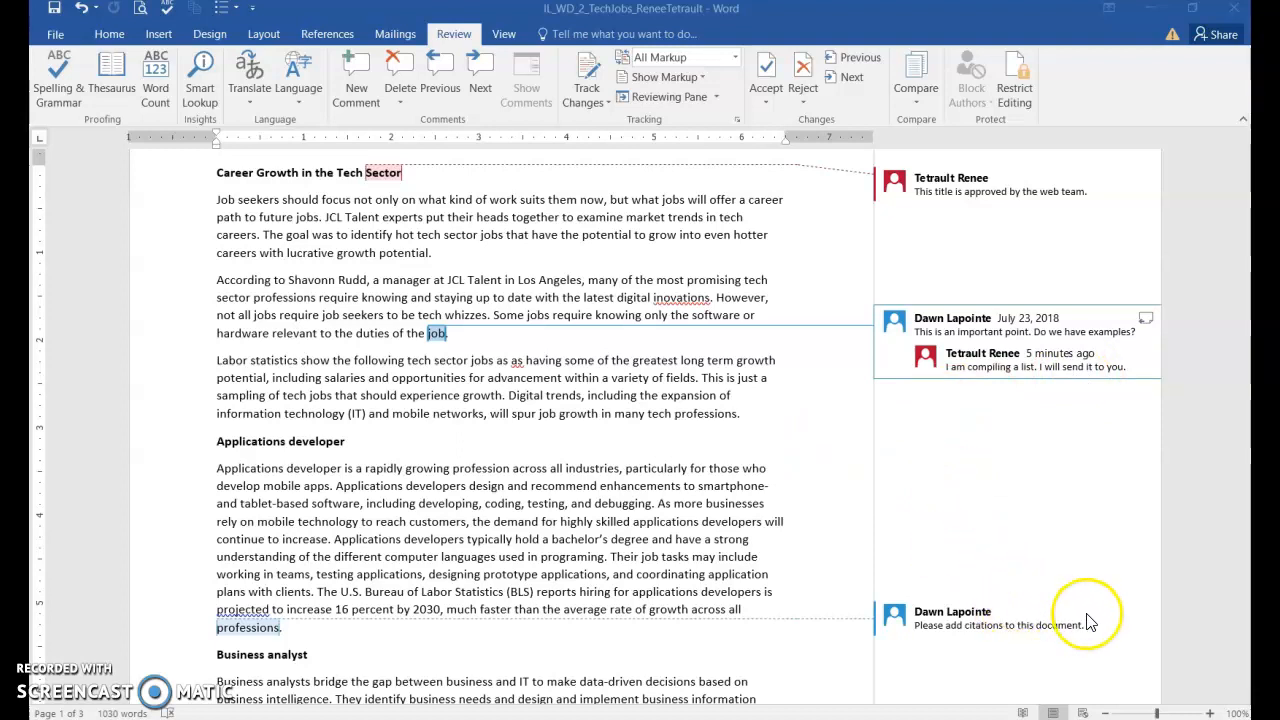
mouse_move(1124, 614)
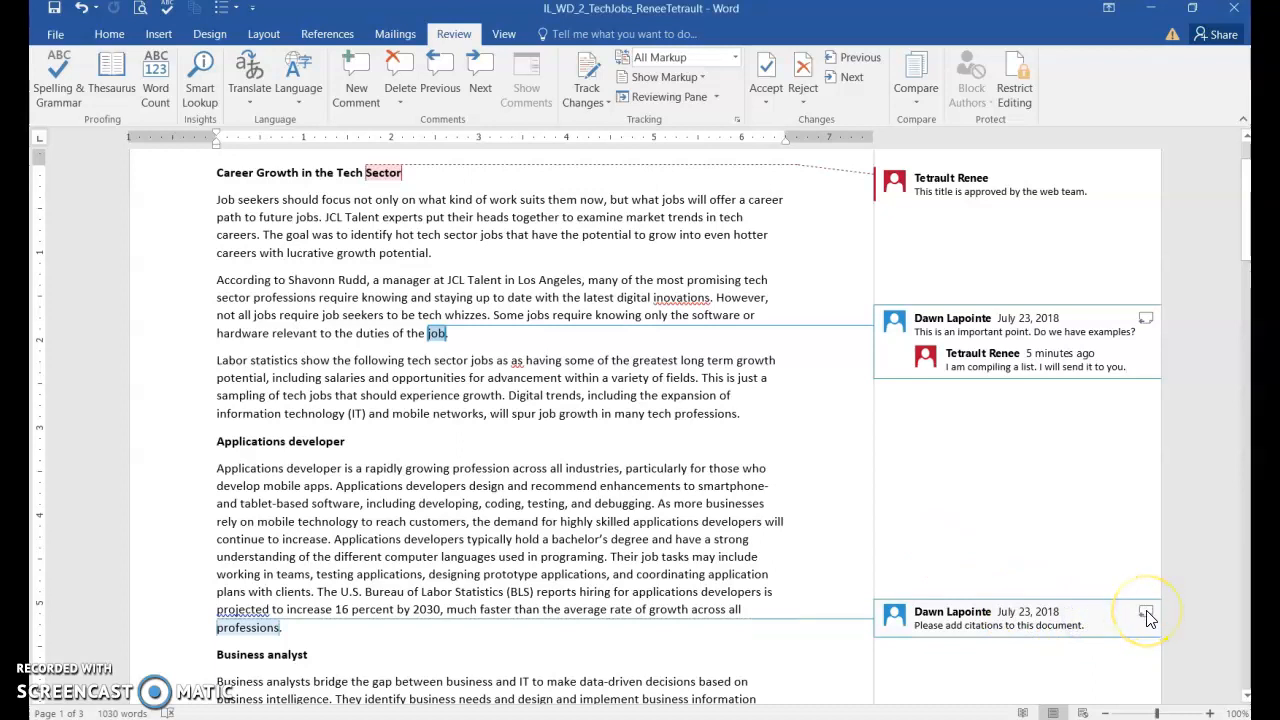
click(1146, 614)
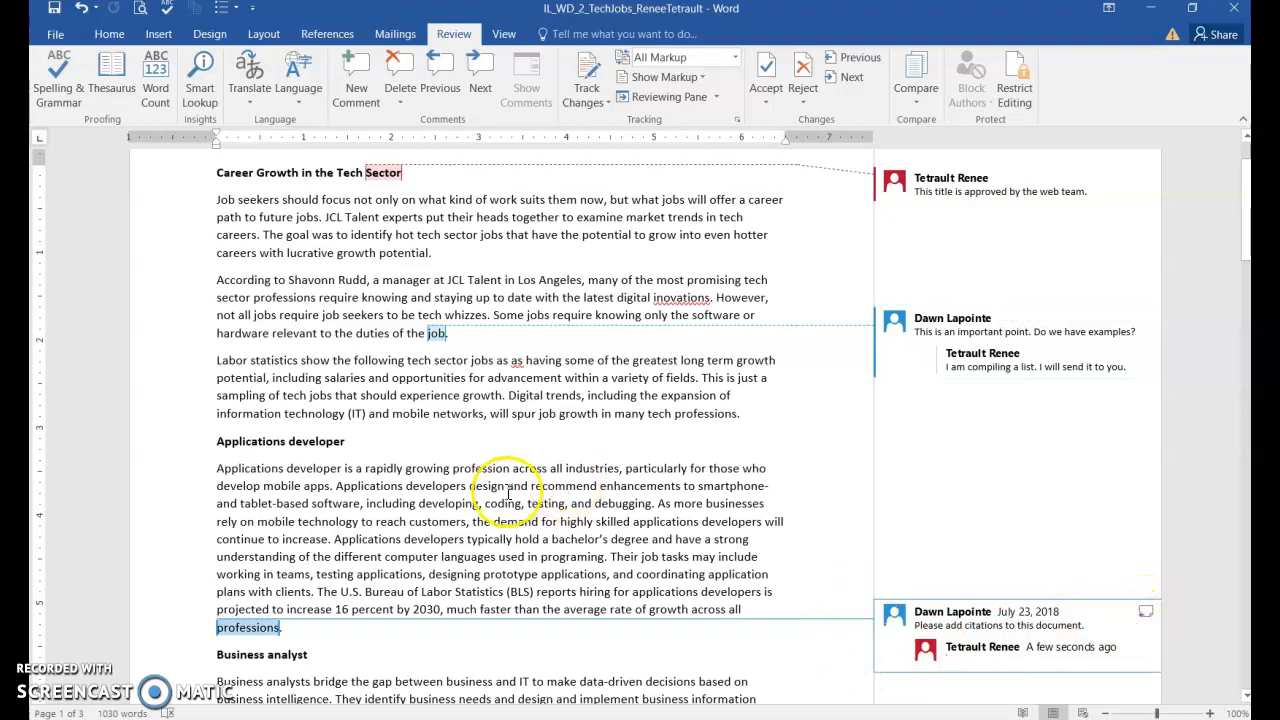
Step: Set the document's review display to No Markup
scroll(514, 488, down, 2)
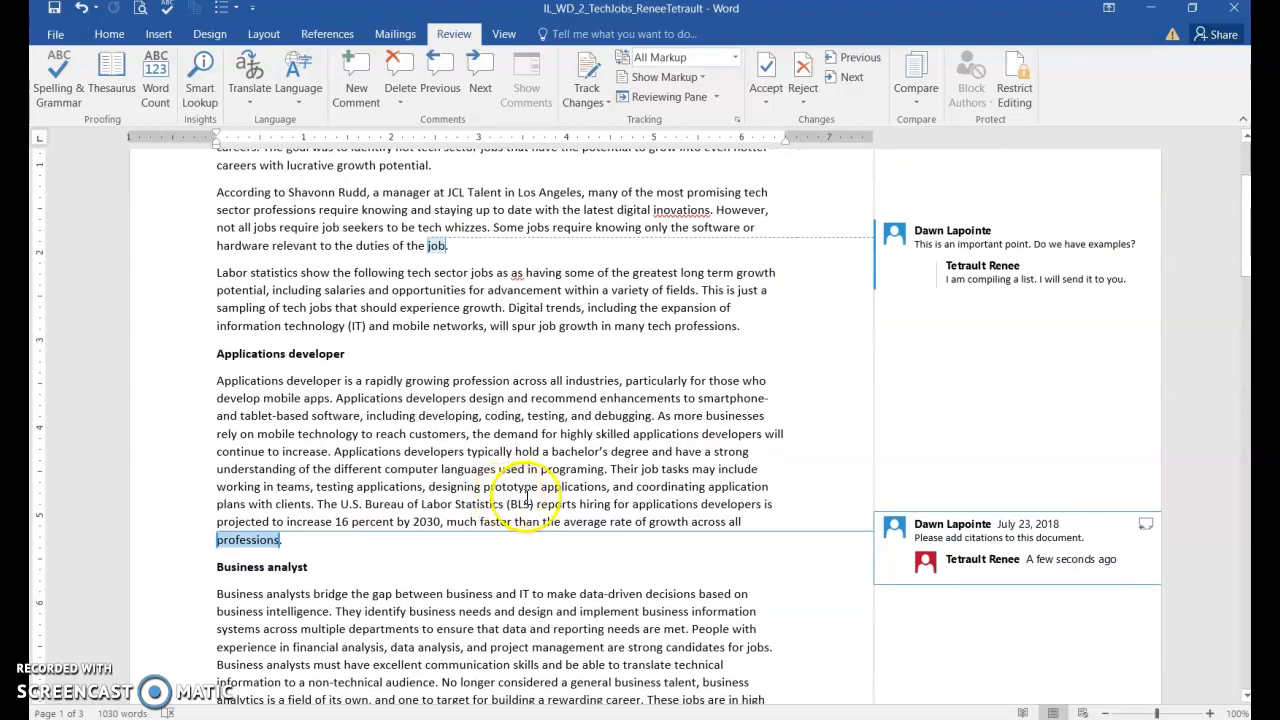
click(735, 59)
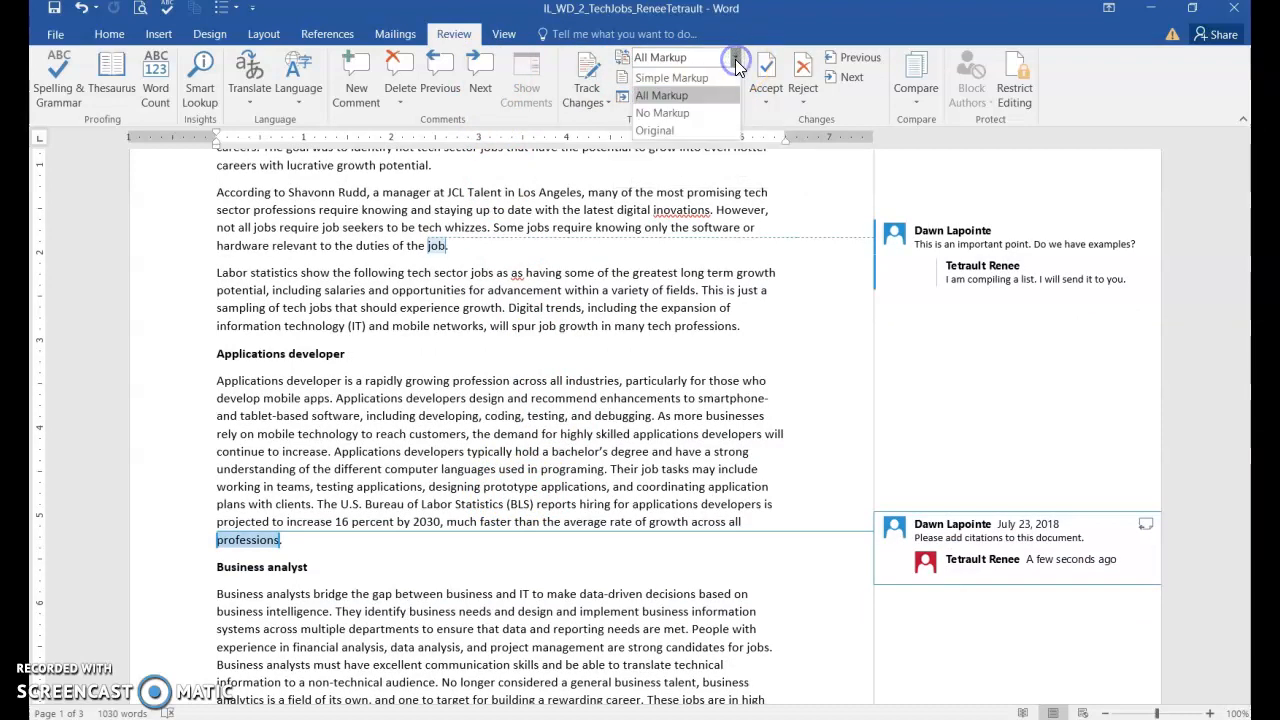
click(683, 113)
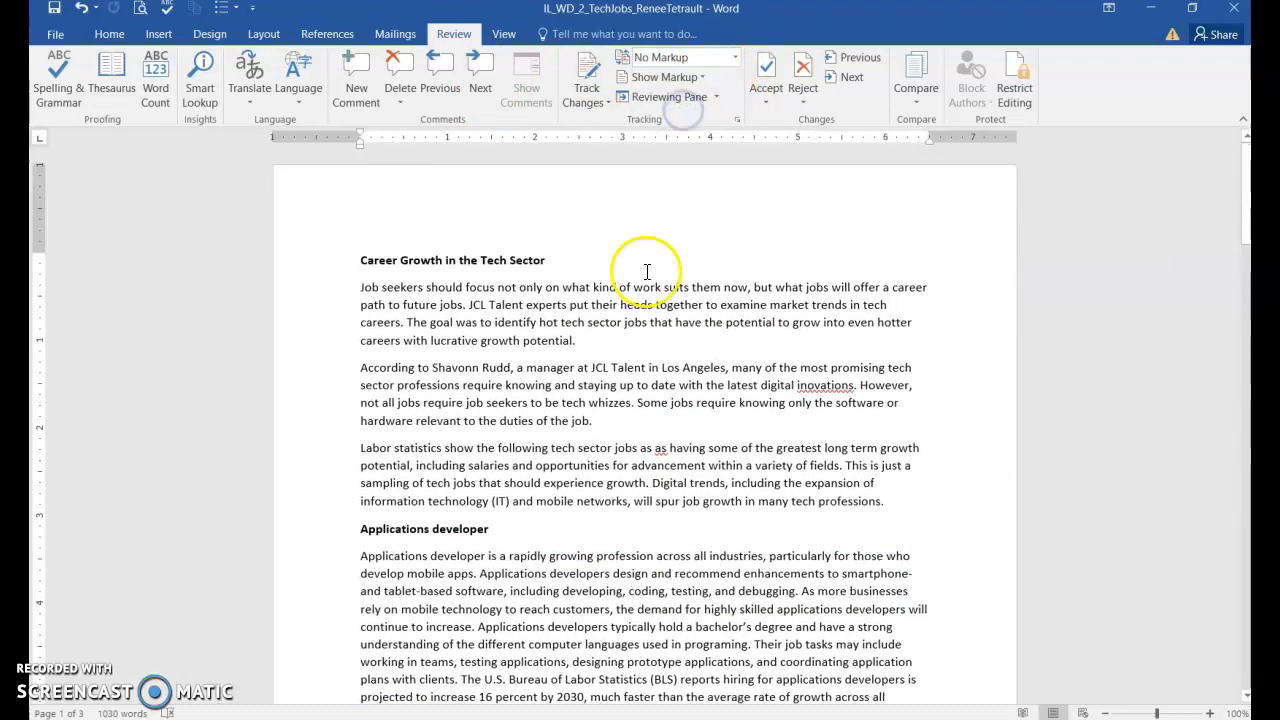
Step: Switch the document's review display to All Markup
scroll(666, 366, down, 2)
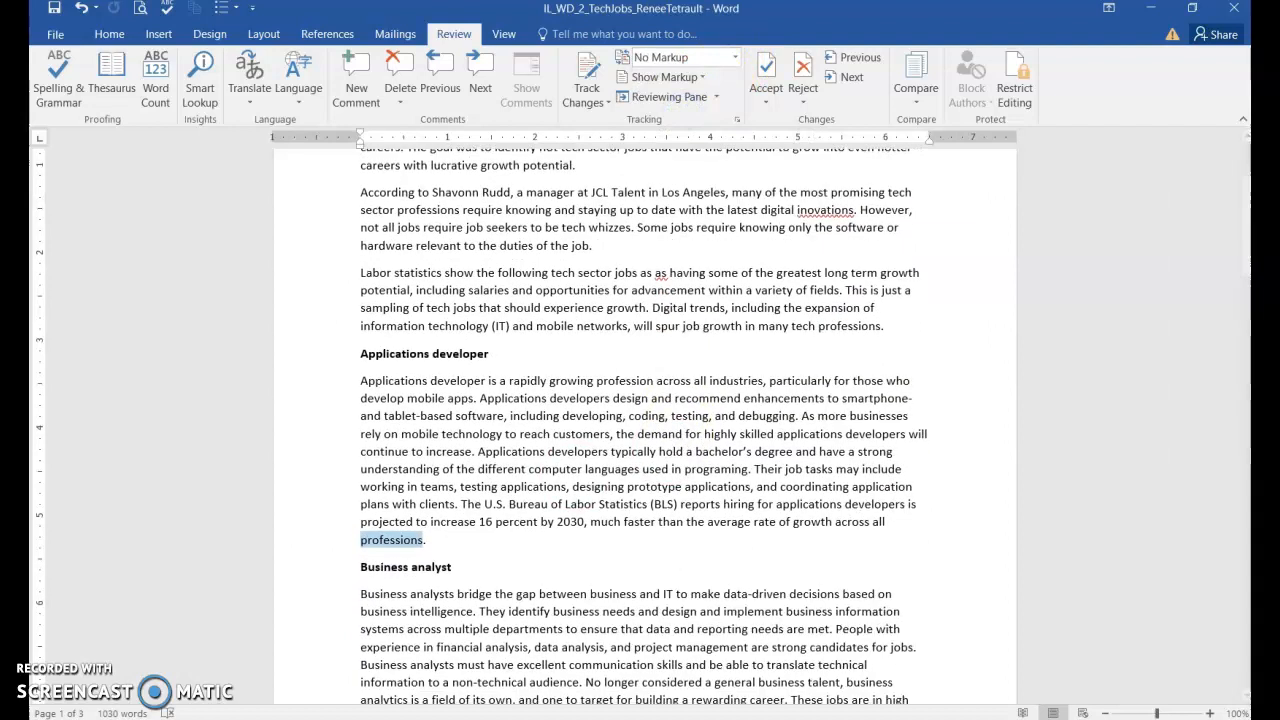
scroll(893, 402, up, 3)
click(893, 402)
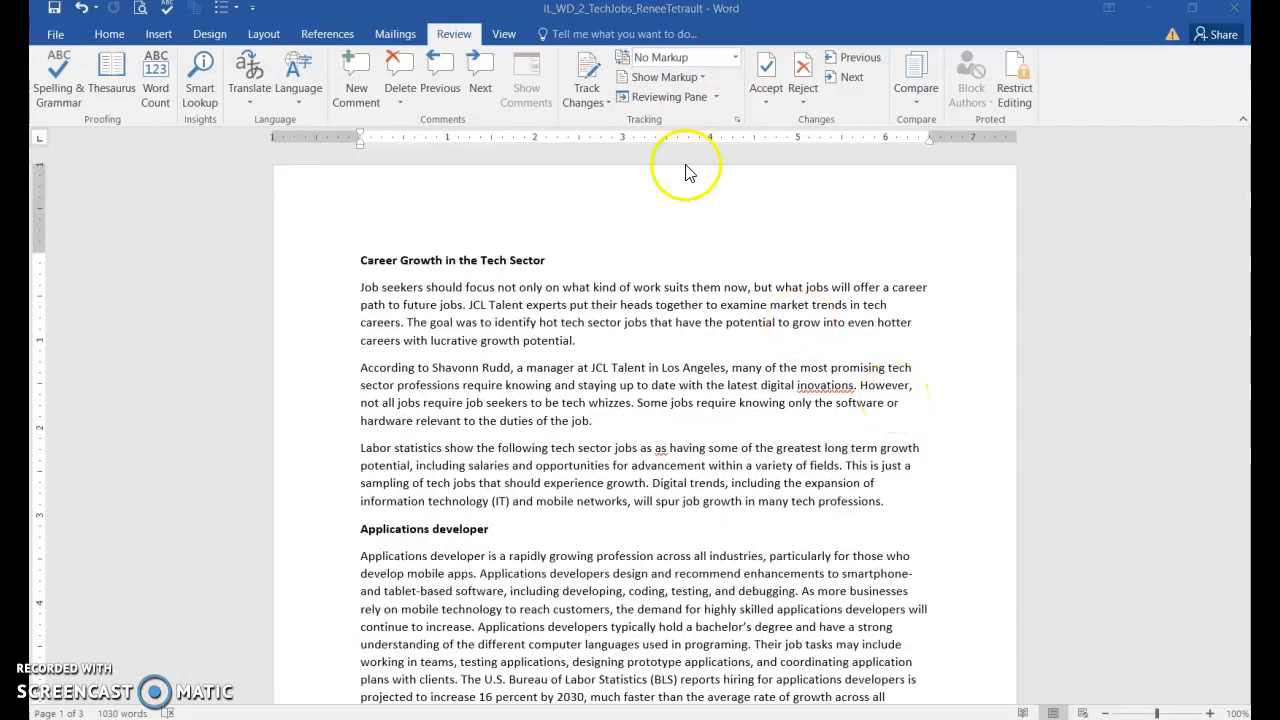
click(736, 57)
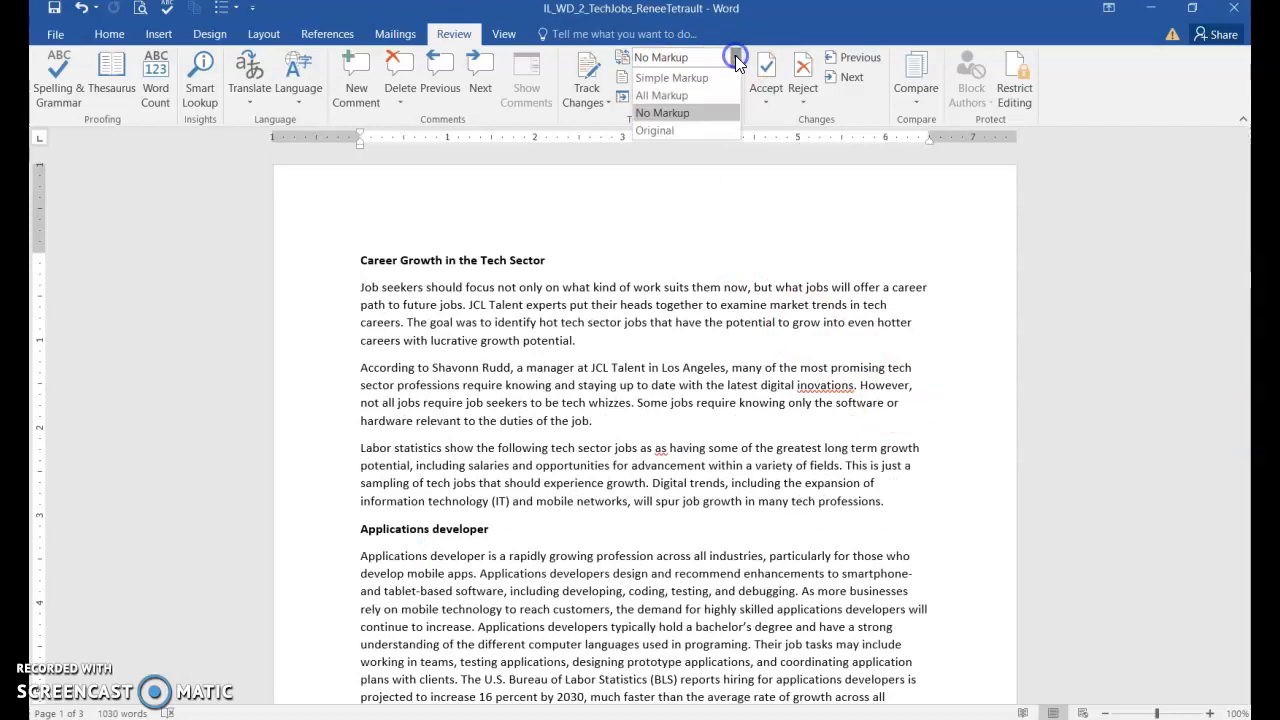
click(661, 95)
Step: Delete the empty reply under the comment "Please add citations to this document."
scroll(995, 400, down, 3)
scroll(1010, 428, down, 1)
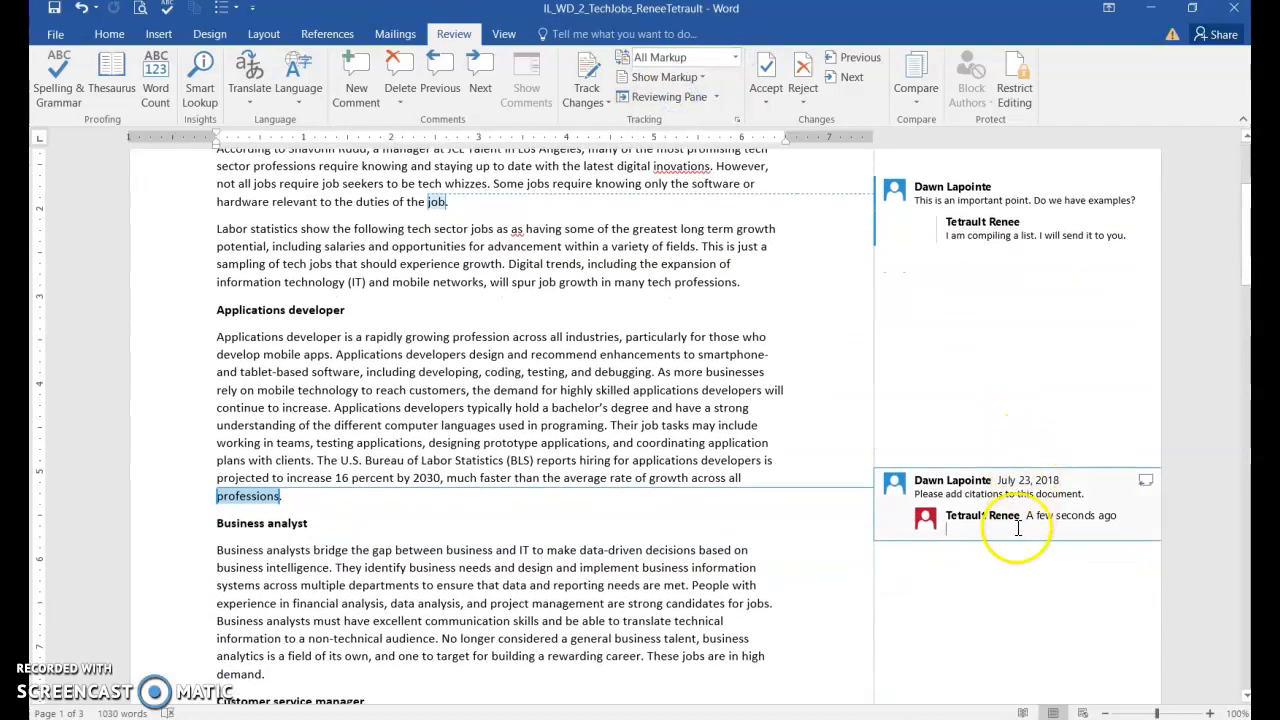
click(1048, 528)
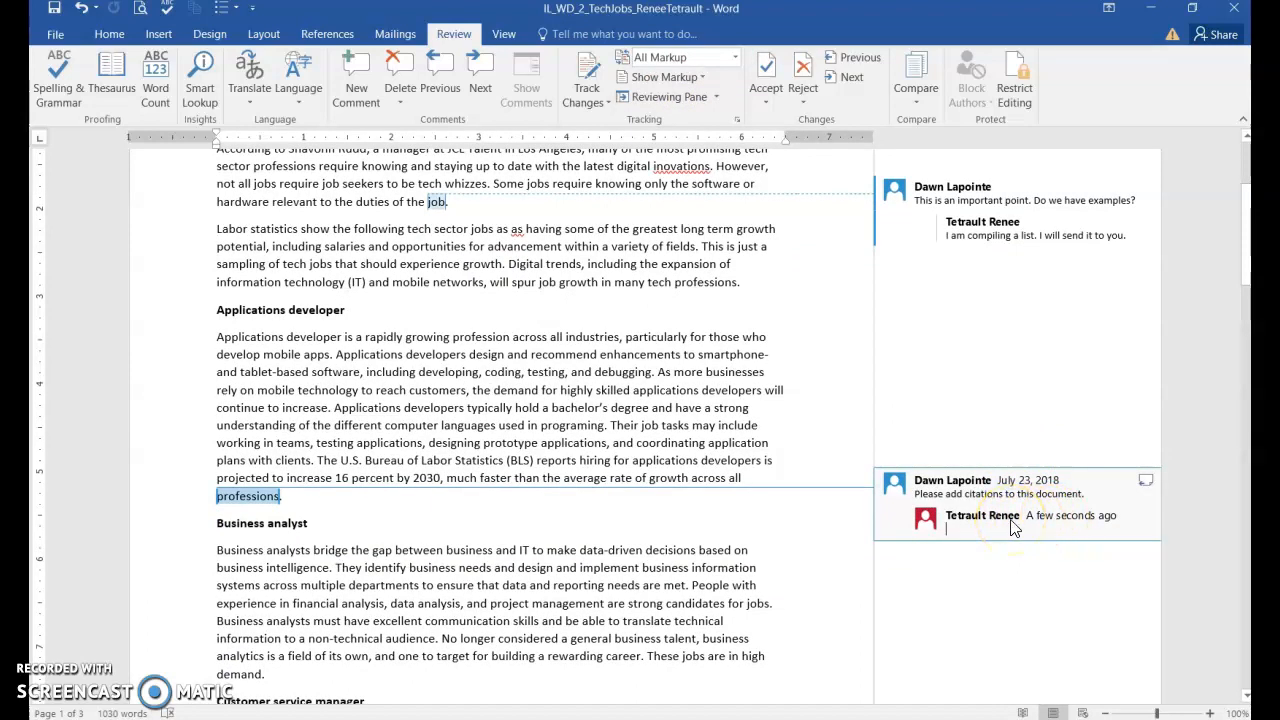
right_click(1013, 527)
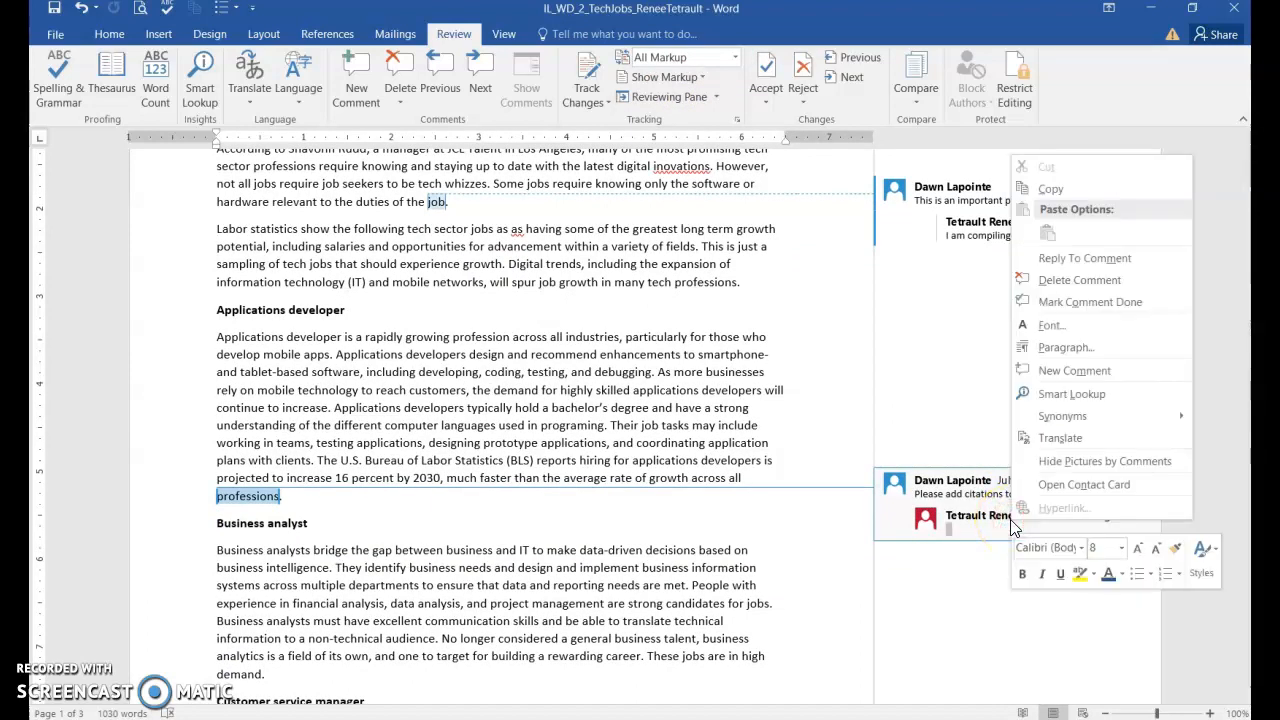
click(1077, 280)
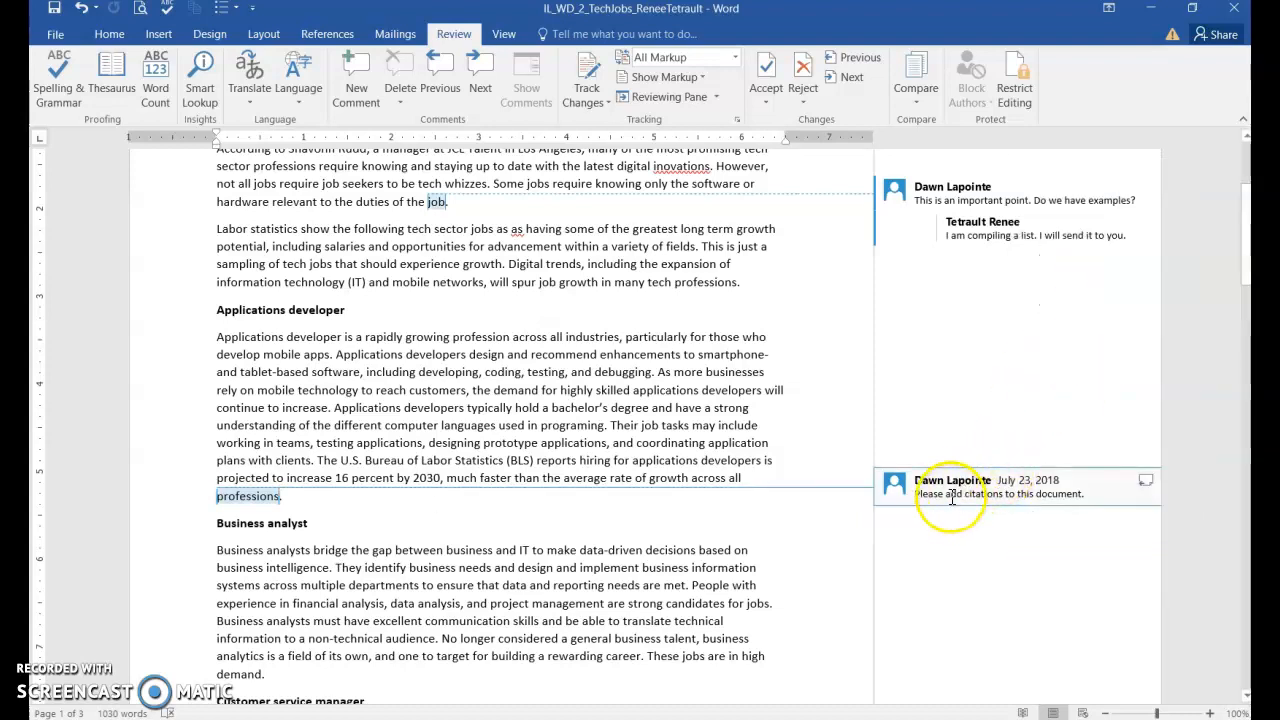
Step: Mark the comment "Please add citations to this document." as done
click(1016, 488)
right_click(1016, 488)
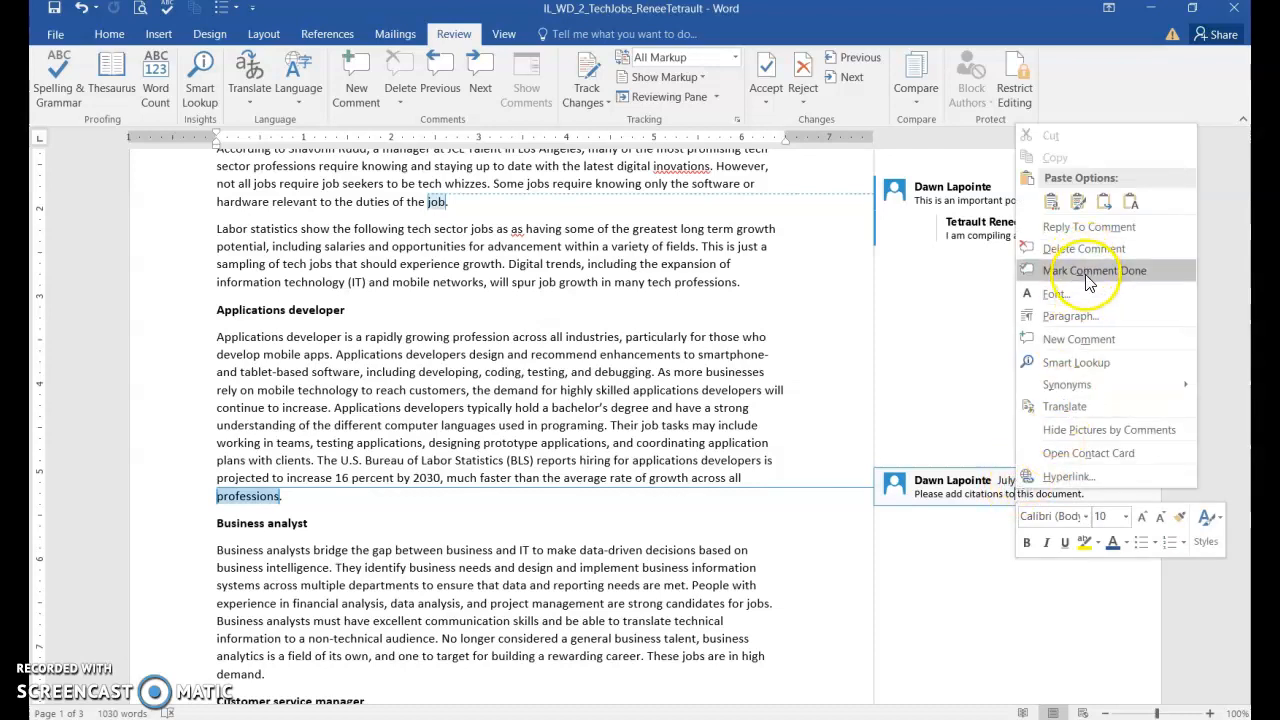
click(1087, 280)
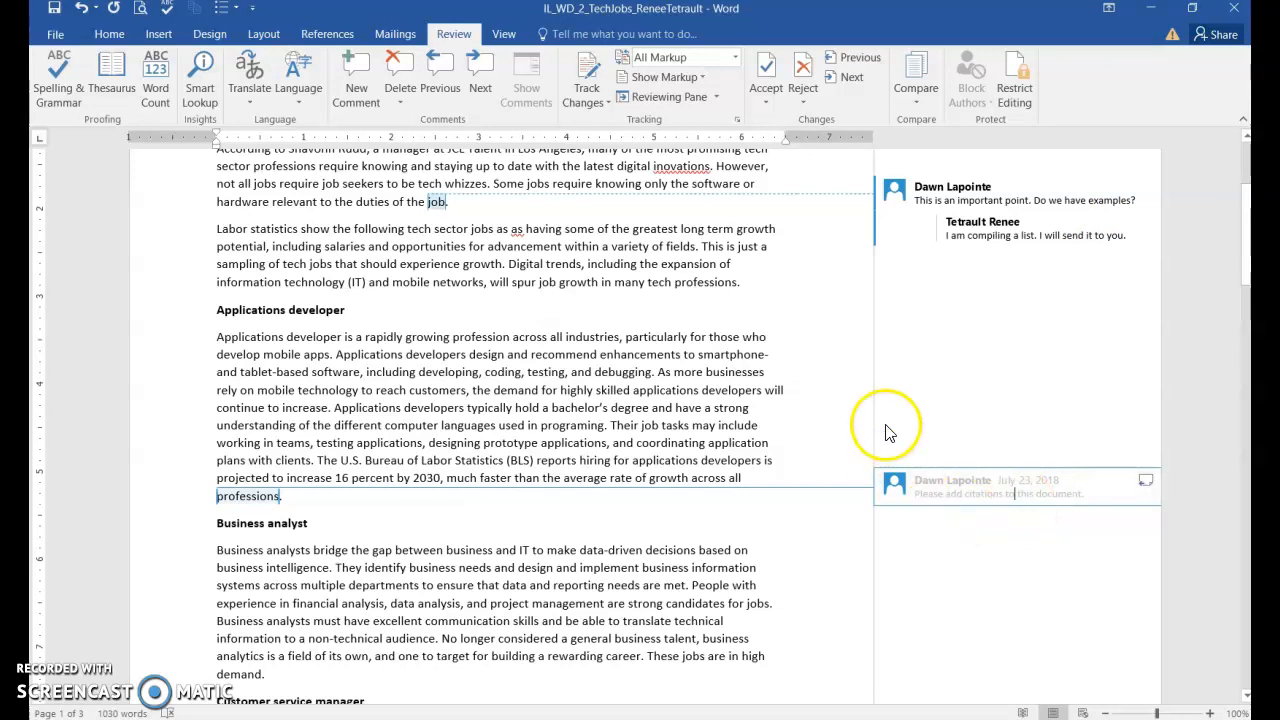
Step: Set the review display to No Markup and zoom the document to 120%
click(735, 60)
click(660, 114)
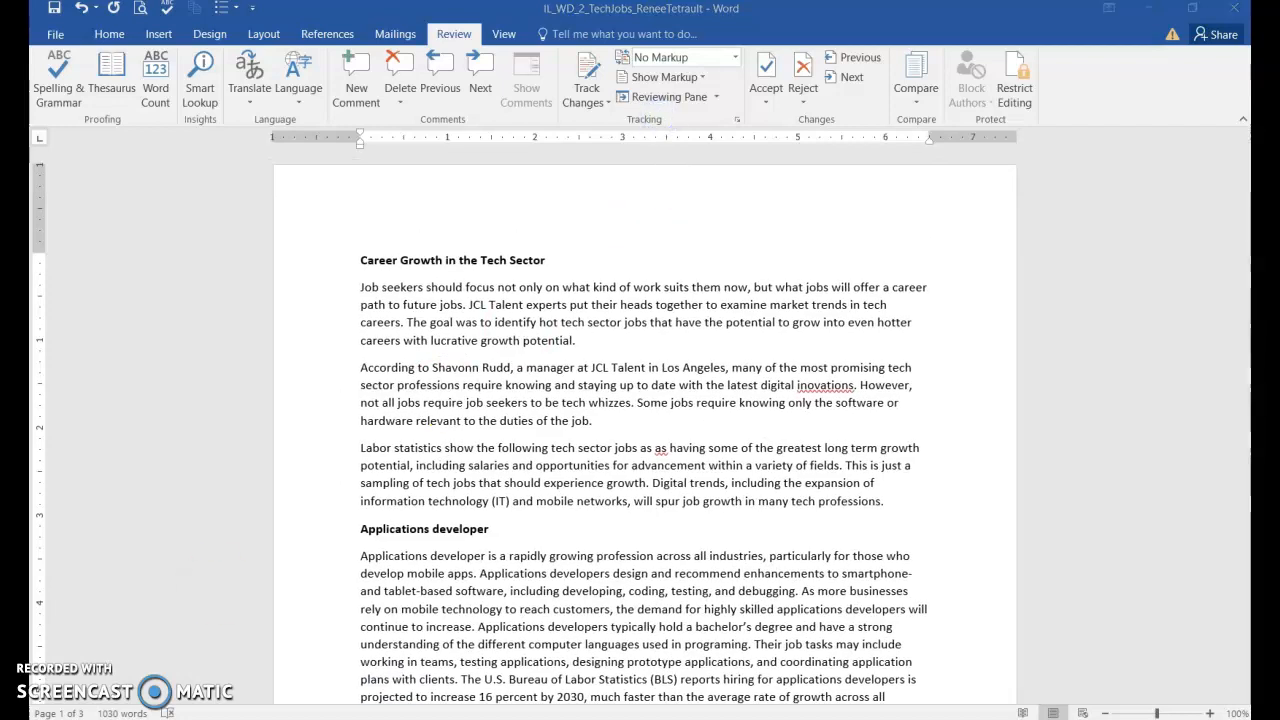
click(1210, 714)
click(1210, 714)
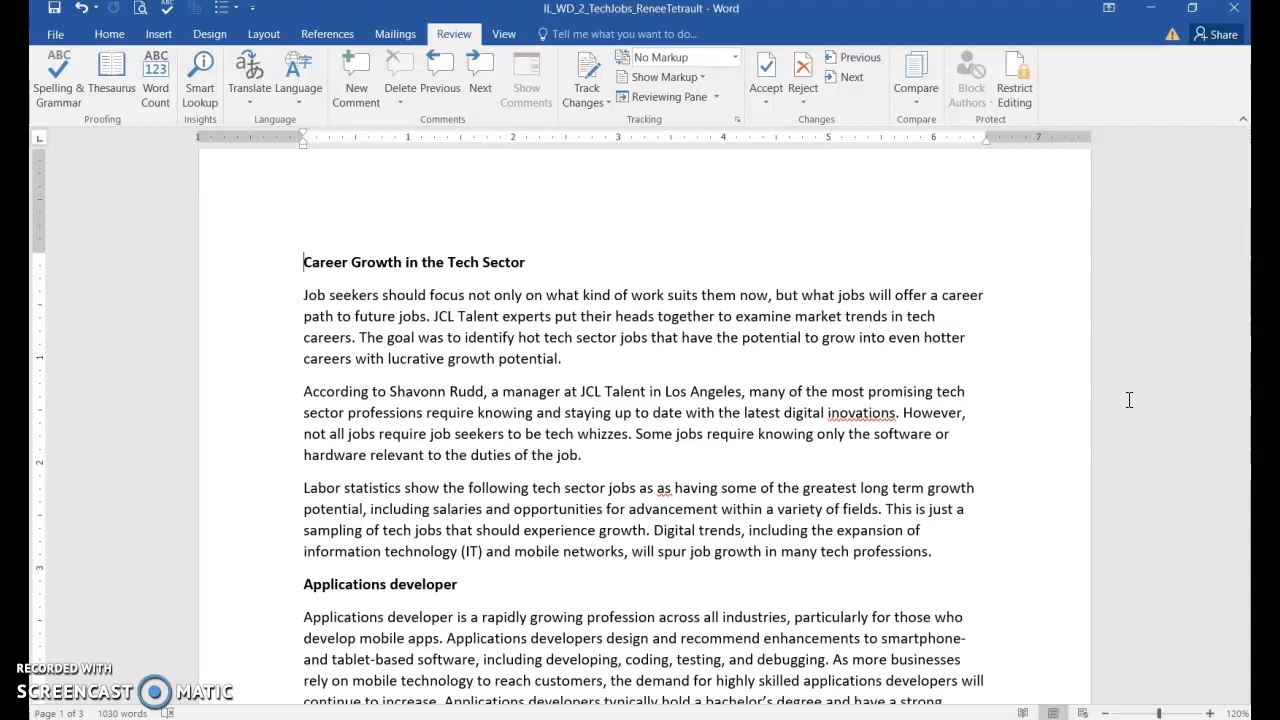
Step: Set up a find and replace of "talent" with "skill" for the document
click(90, 38)
click(1160, 80)
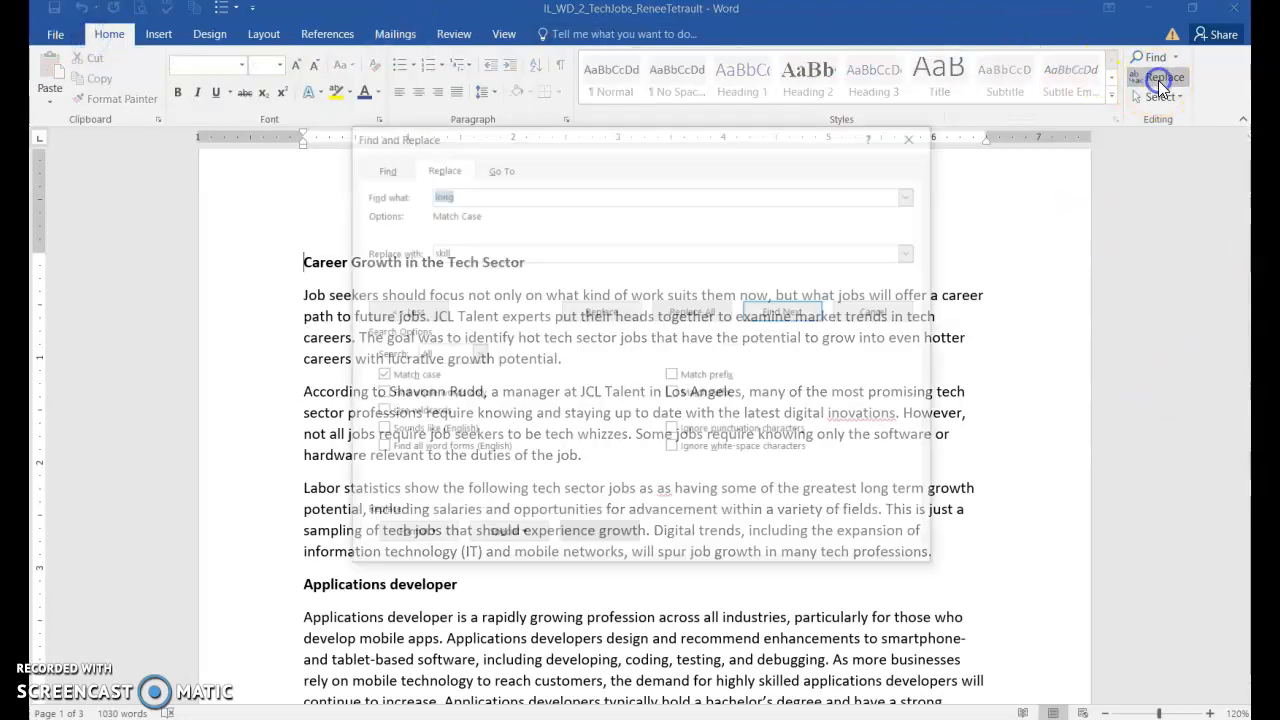
drag(467, 198, 424, 196)
text(talent)
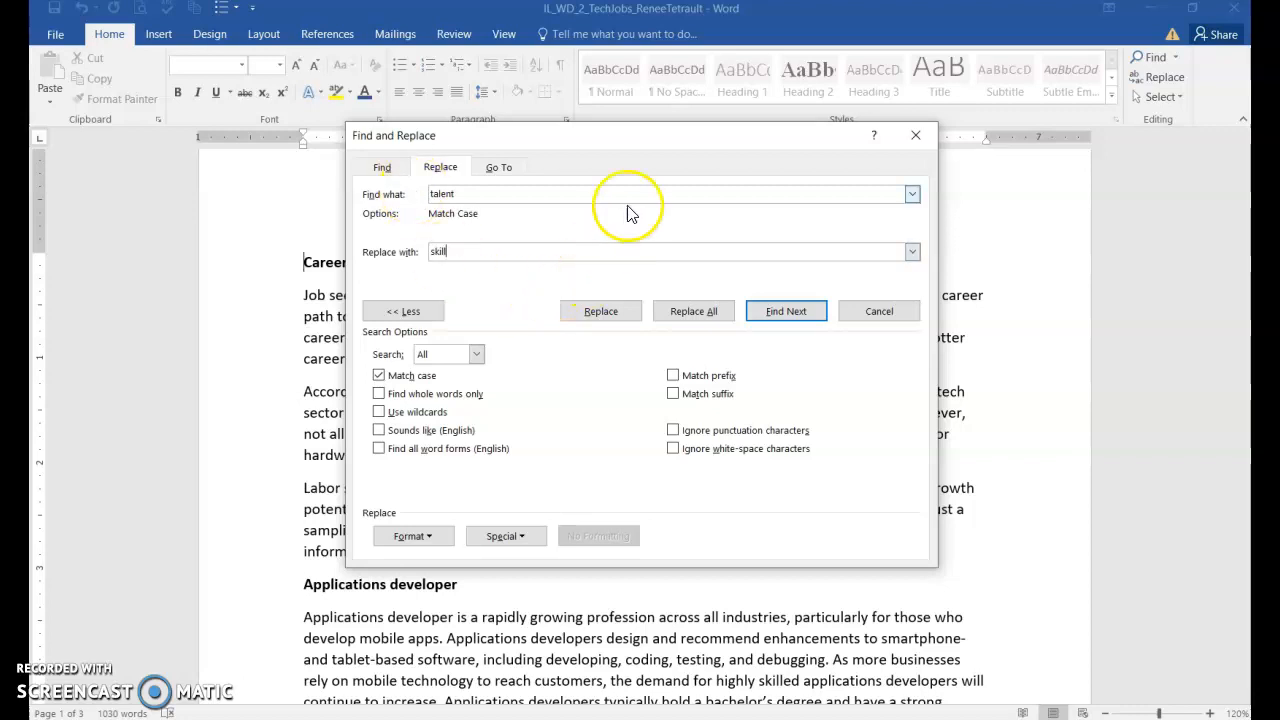
drag(697, 150, 898, 446)
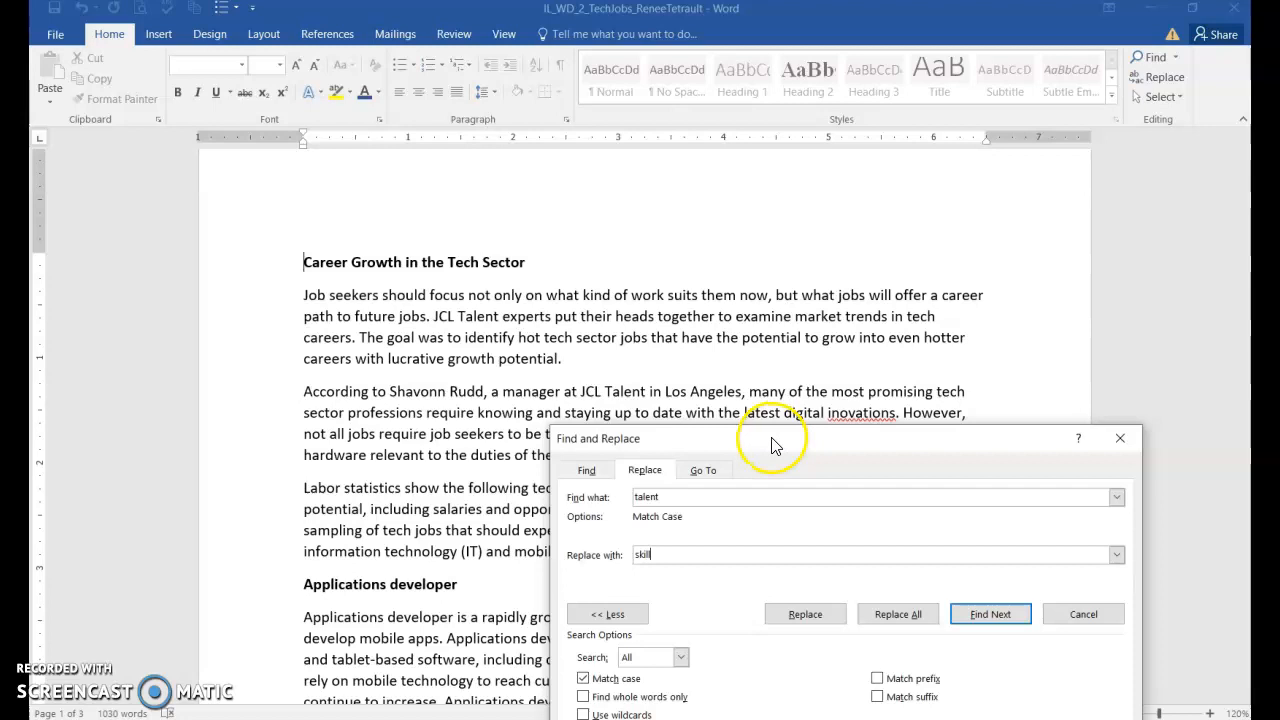
drag(775, 444, 593, 150)
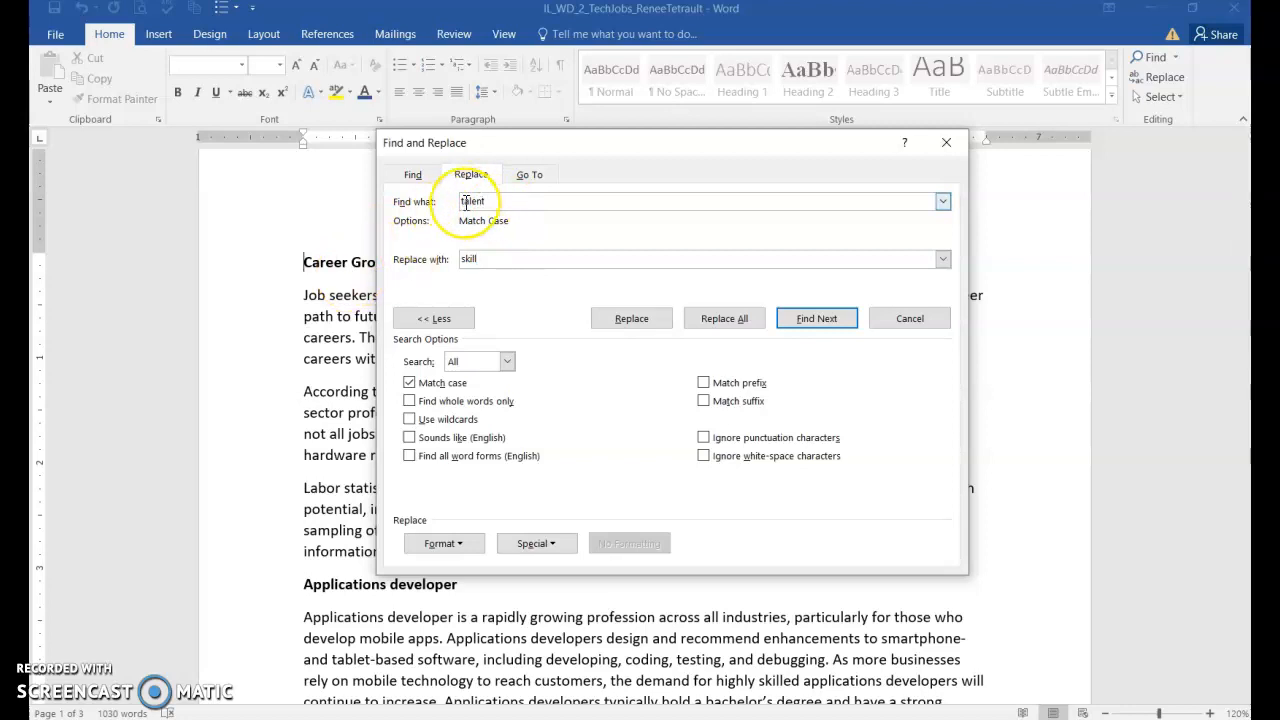
drag(589, 154, 148, 233)
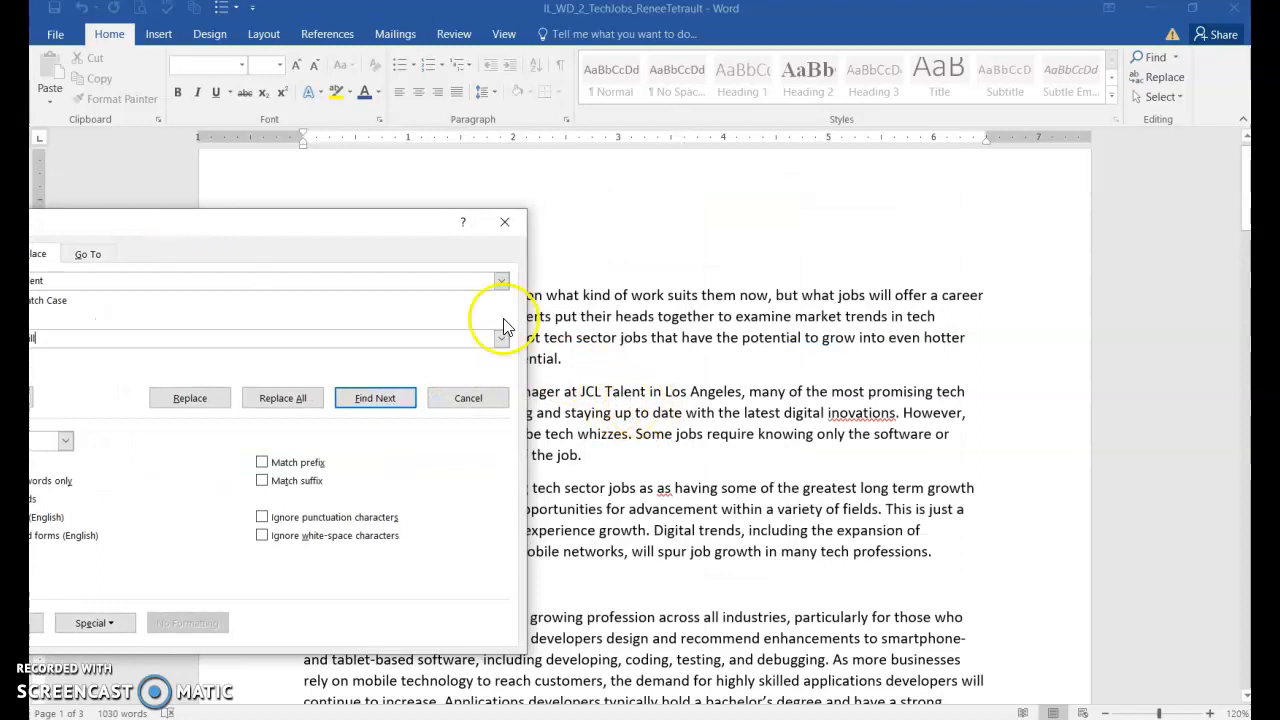
drag(324, 232, 868, 182)
click(530, 348)
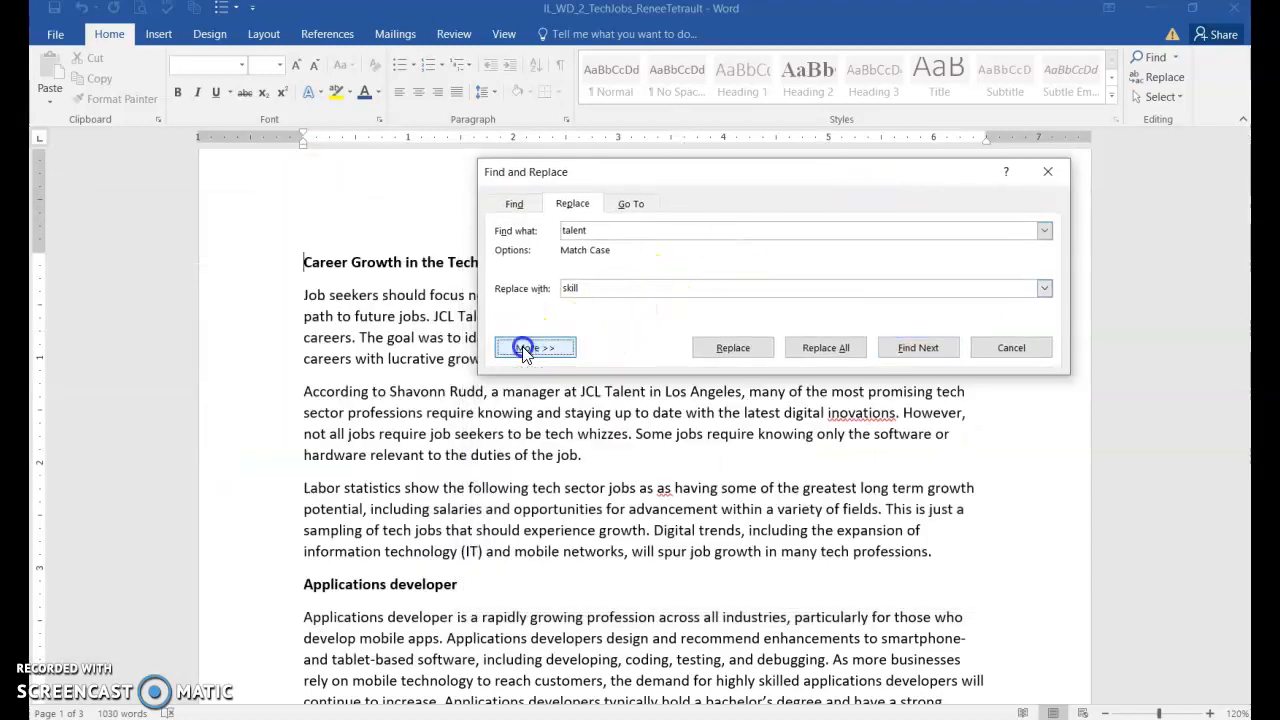
click(535, 348)
click(511, 413)
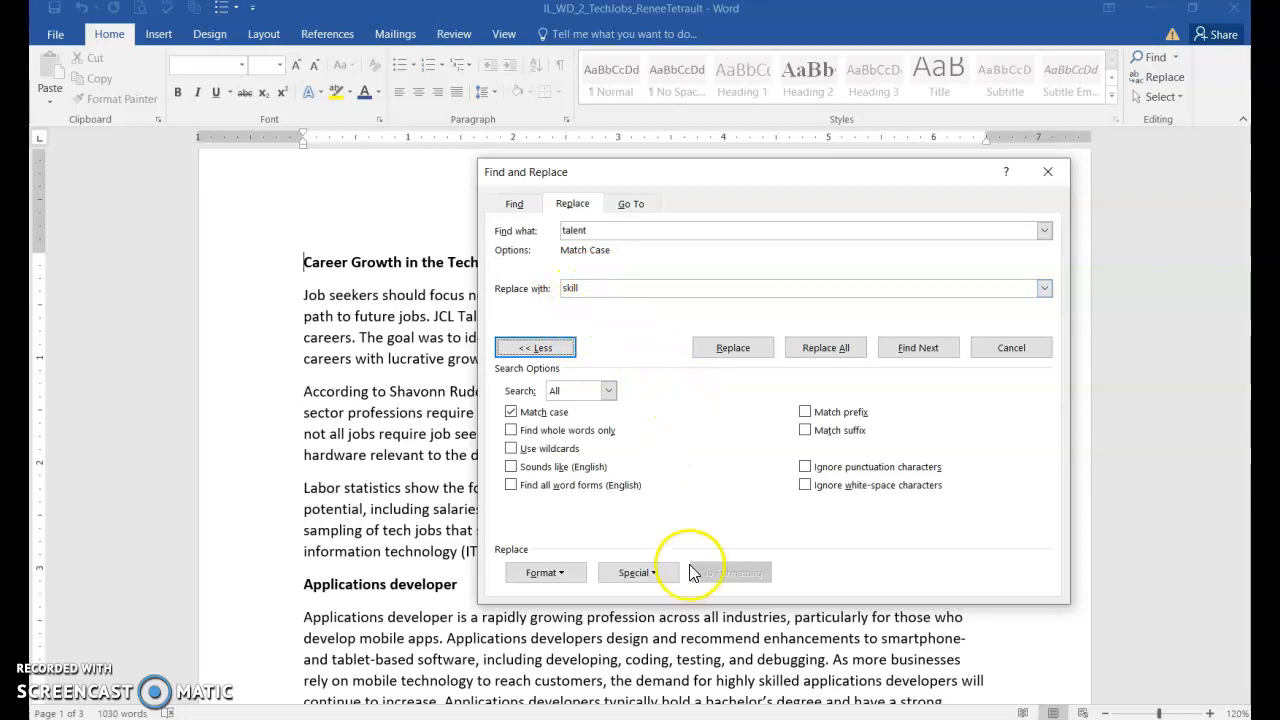
Step: Replace all case-matching occurrences of "talent" with "skill" and close Find and Replace
click(835, 352)
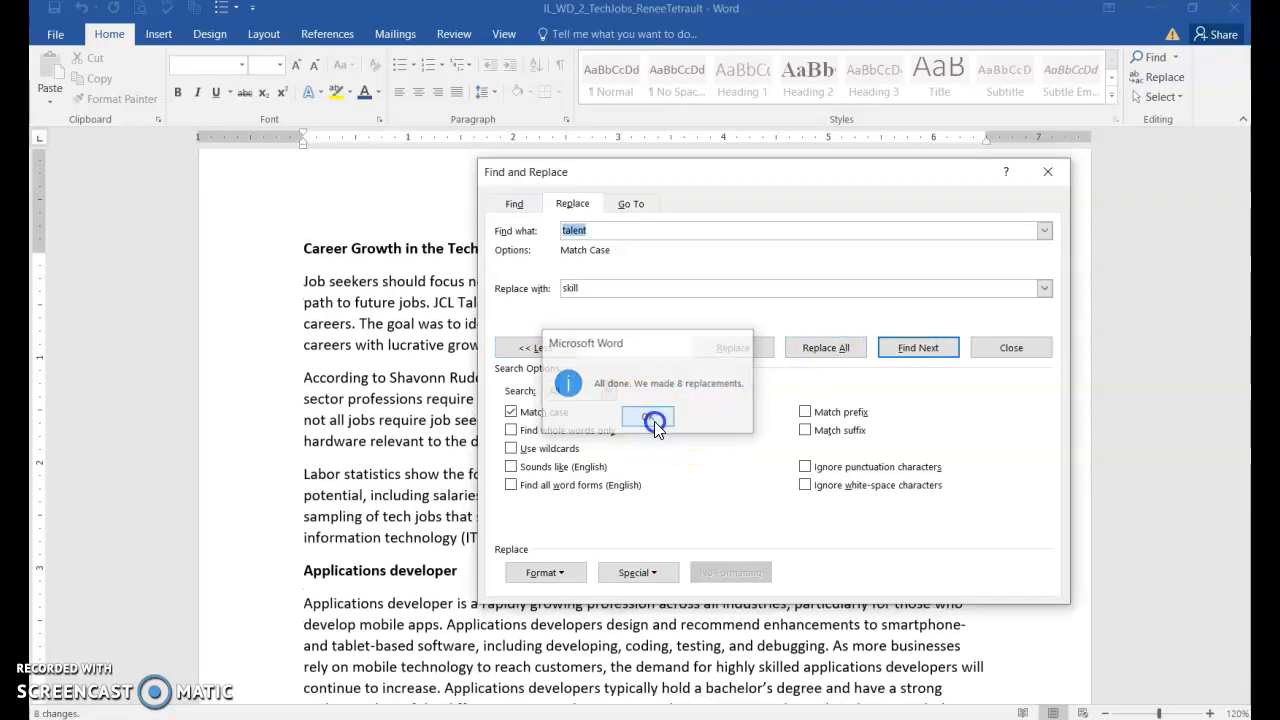
click(650, 418)
click(1008, 347)
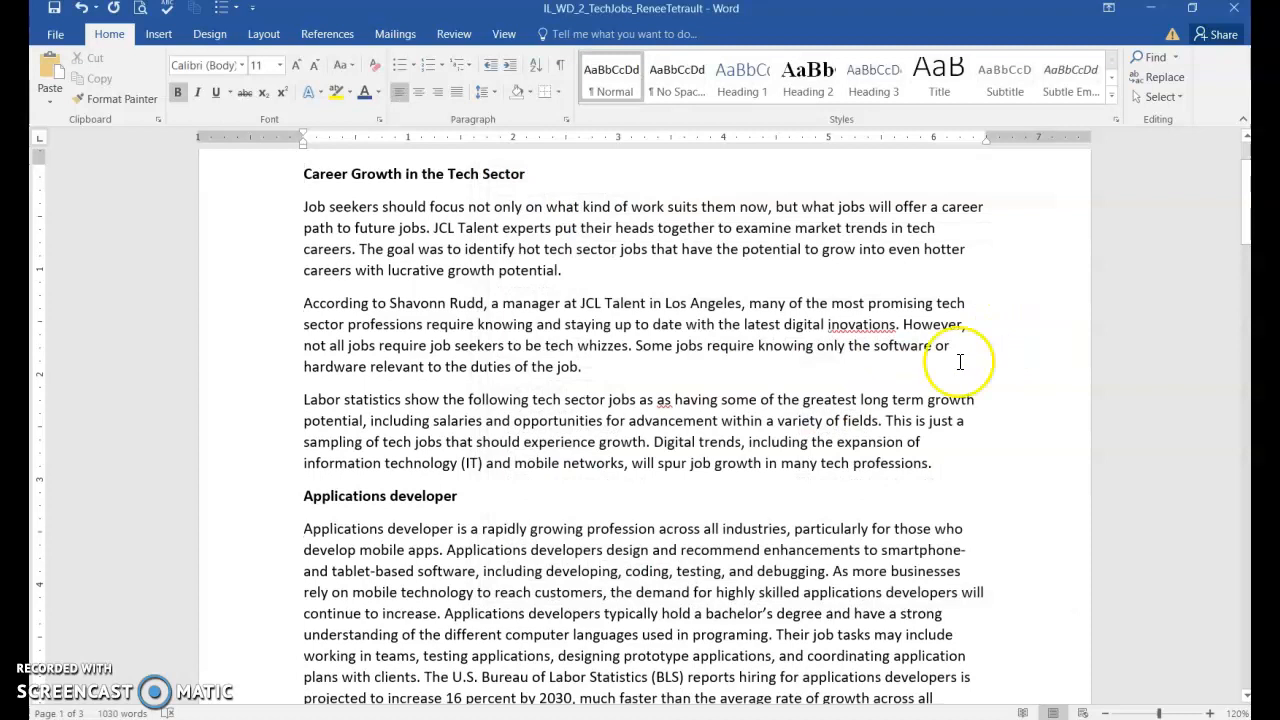
Step: Search the document for "Talent" to check the capitalized occurrences, and close the search
scroll(900, 368, up, 2)
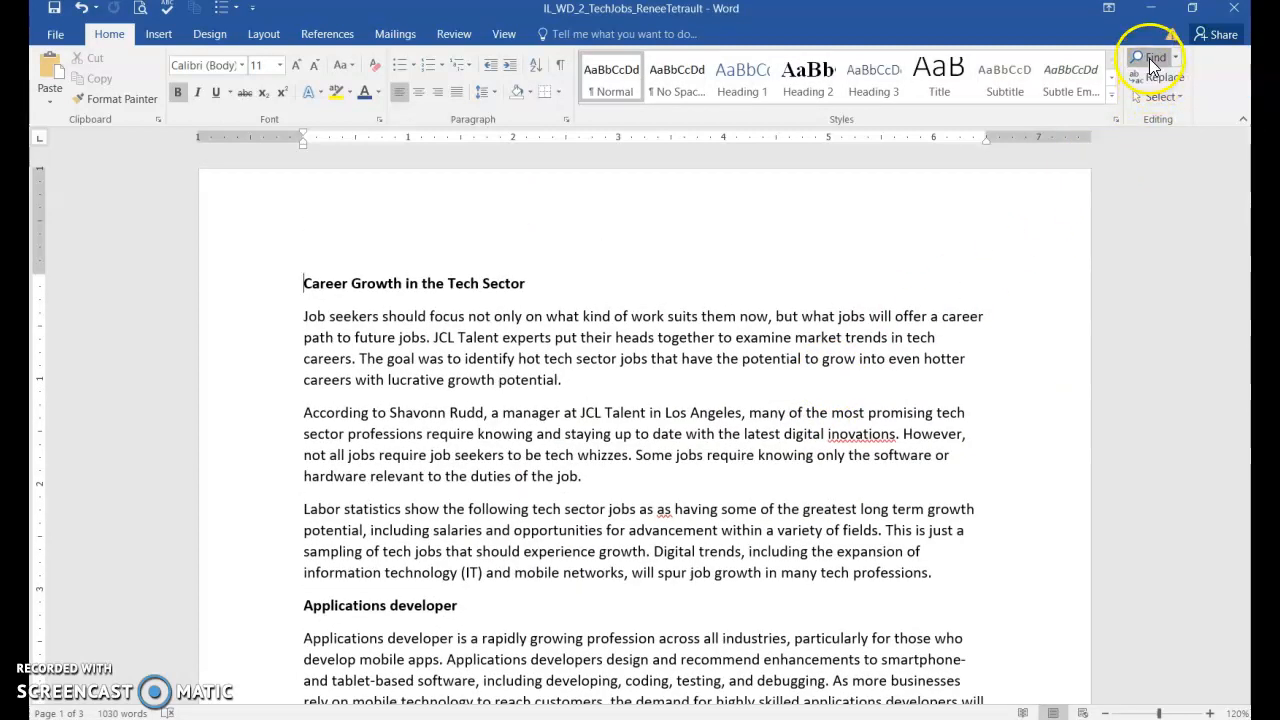
click(1153, 66)
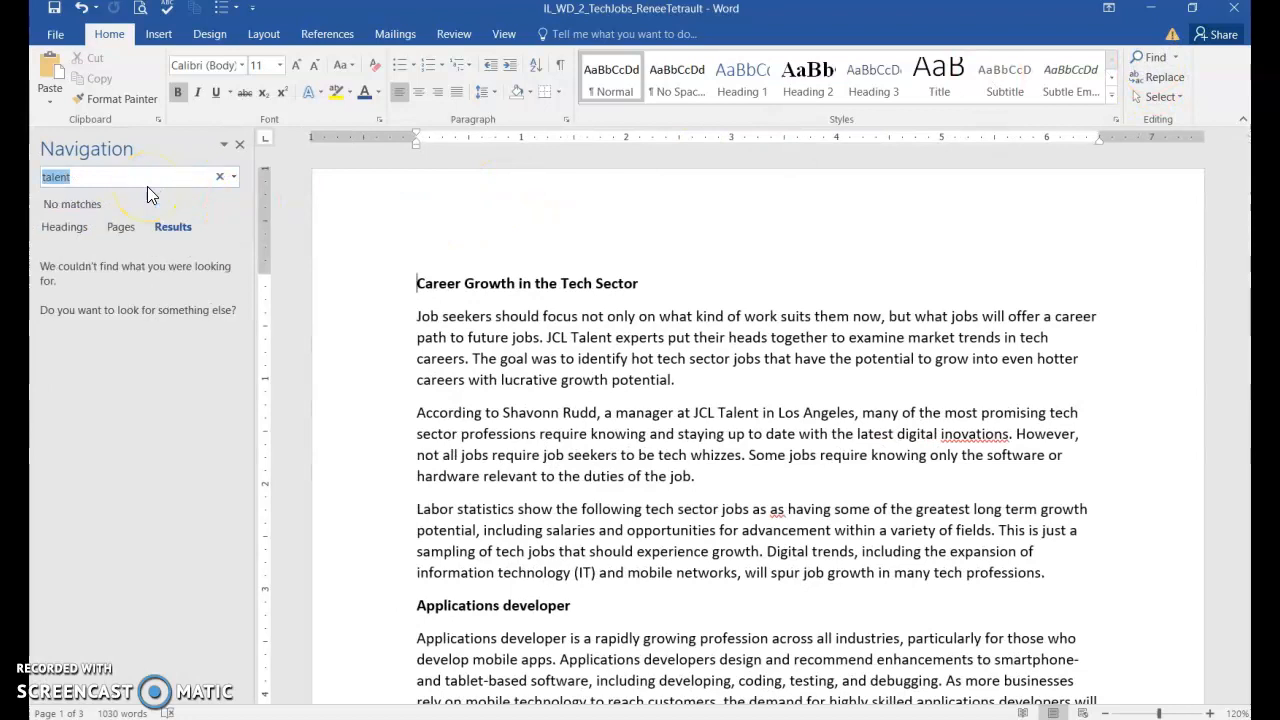
text(Talen)
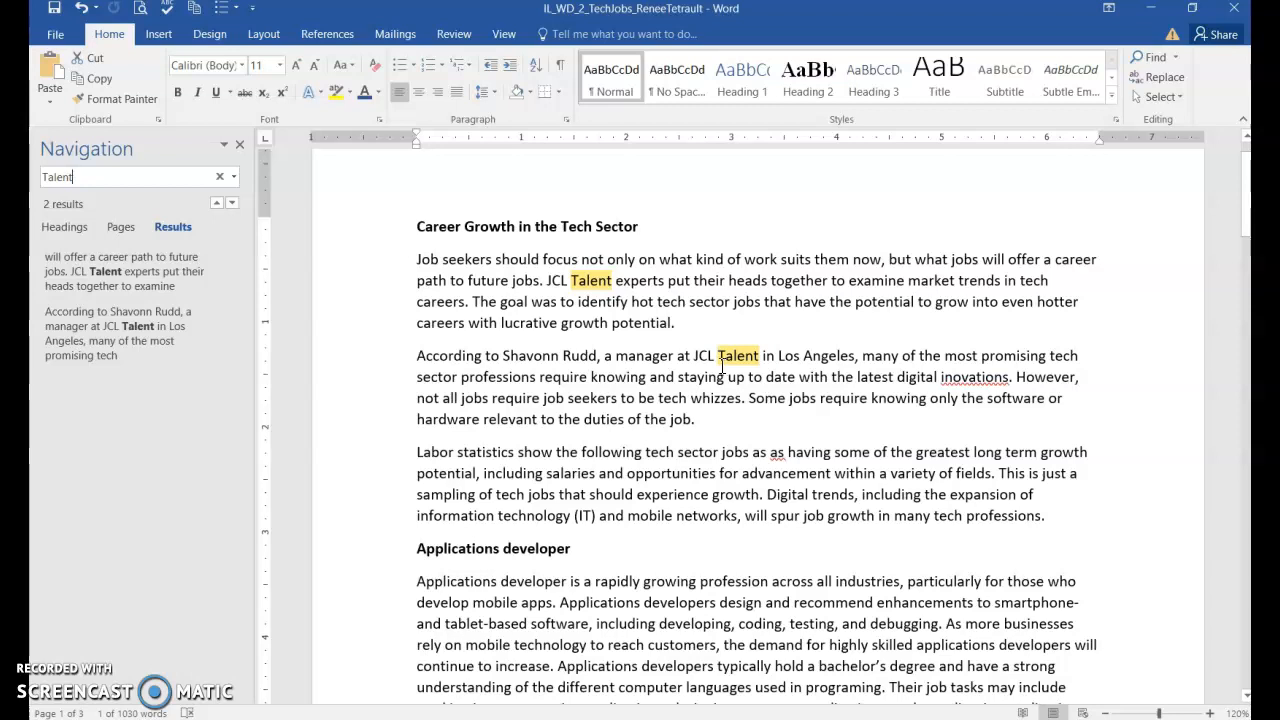
click(240, 149)
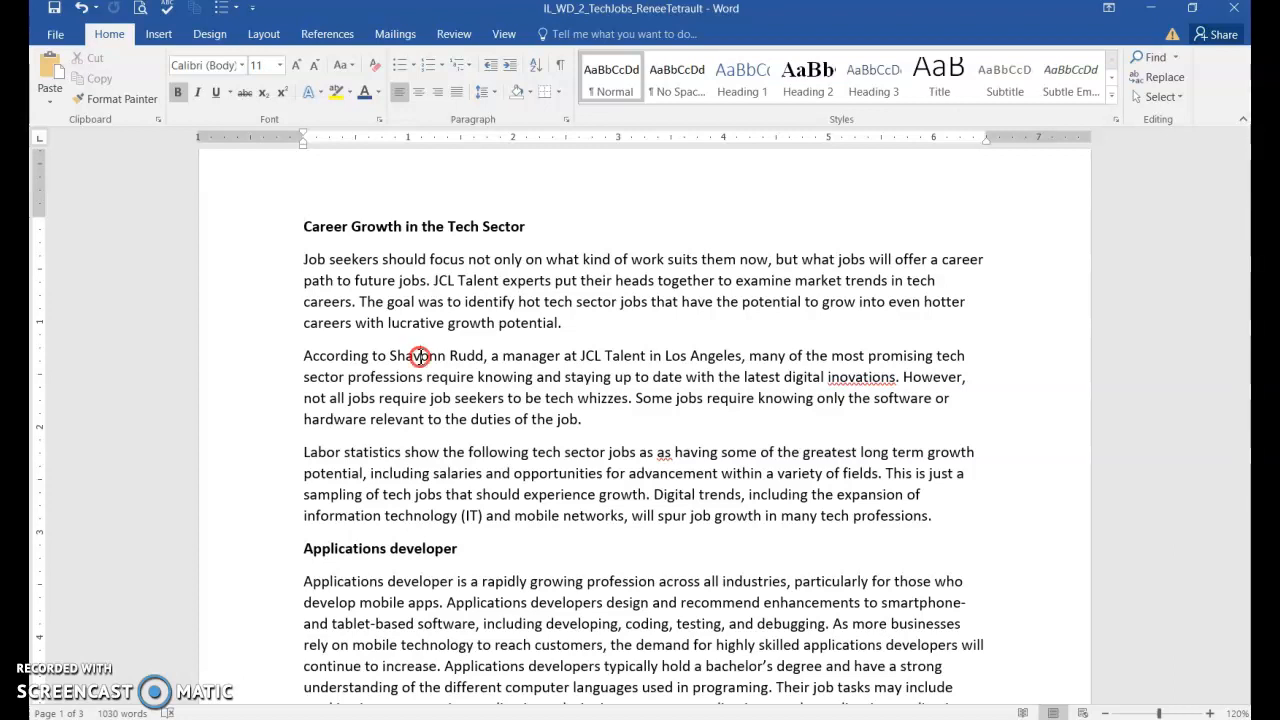
right_click(421, 357)
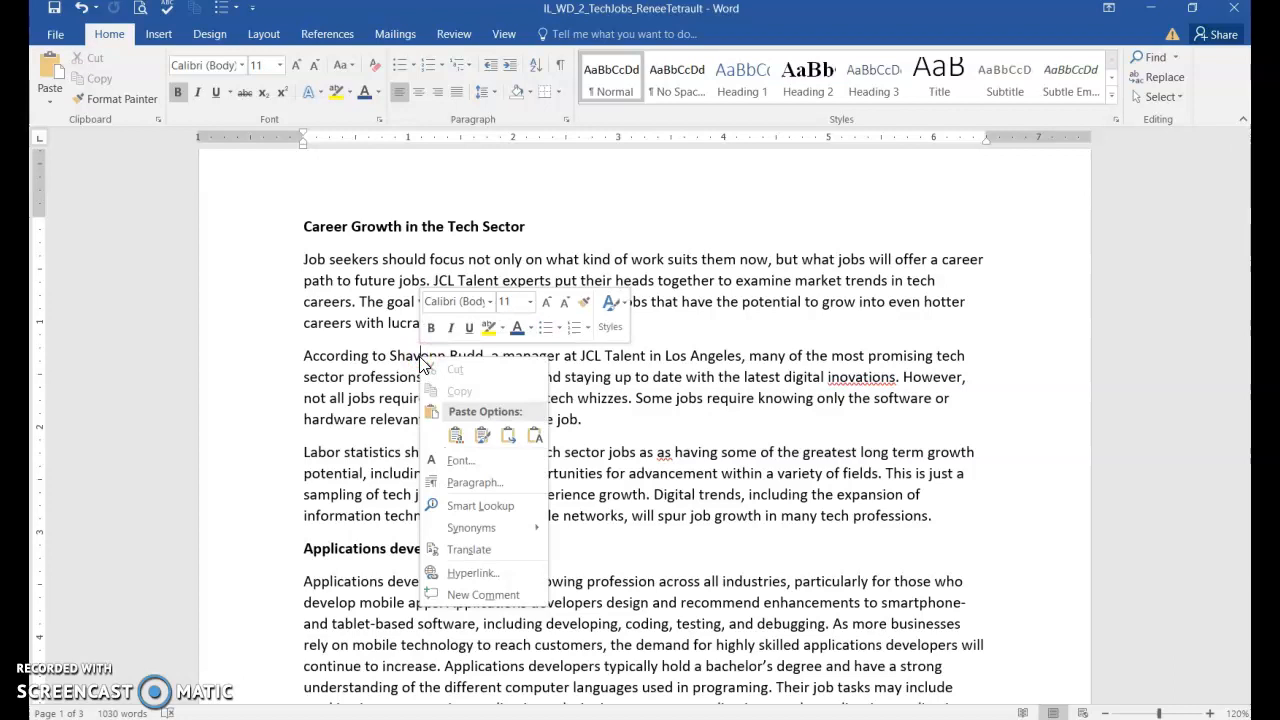
click(409, 357)
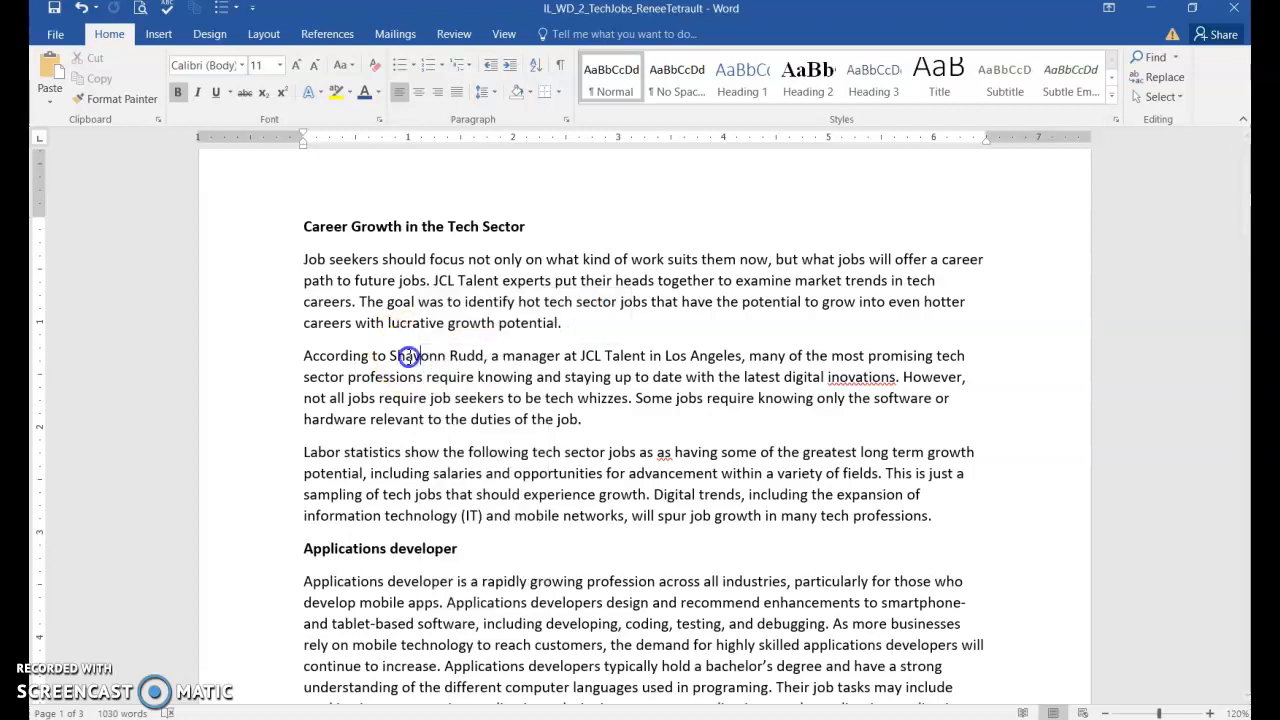
double_click(409, 357)
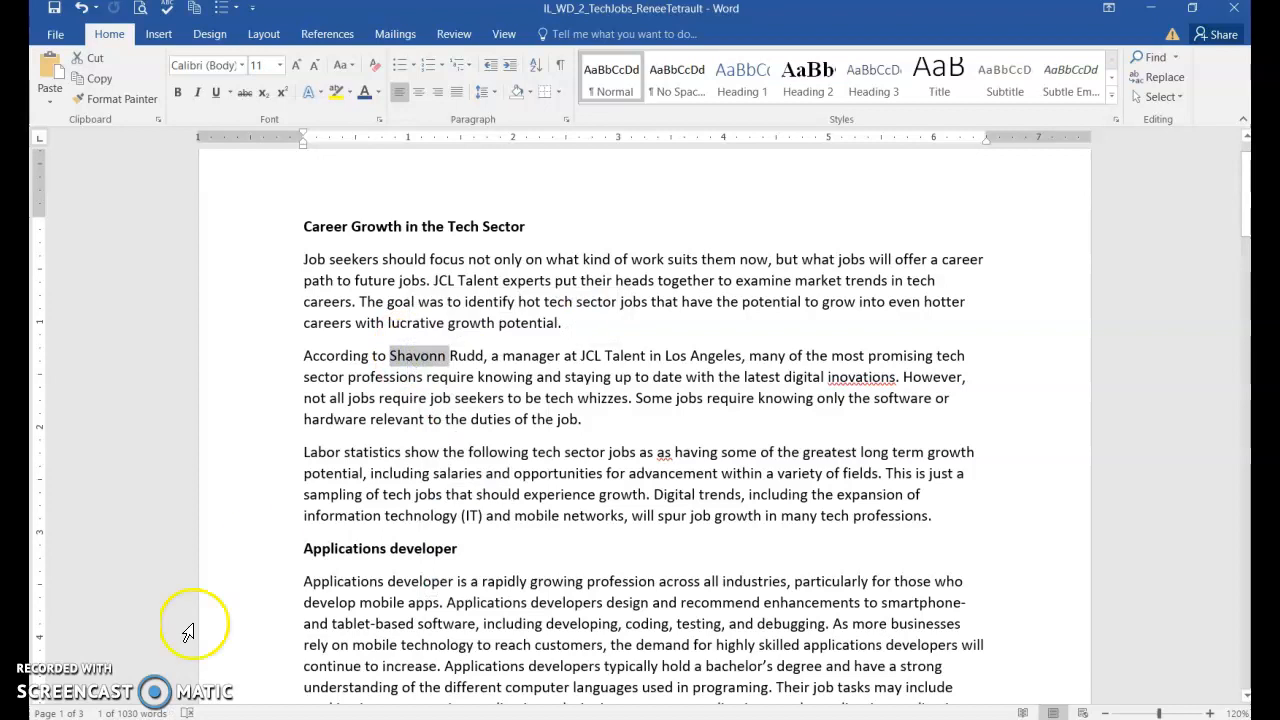
double_click(406, 358)
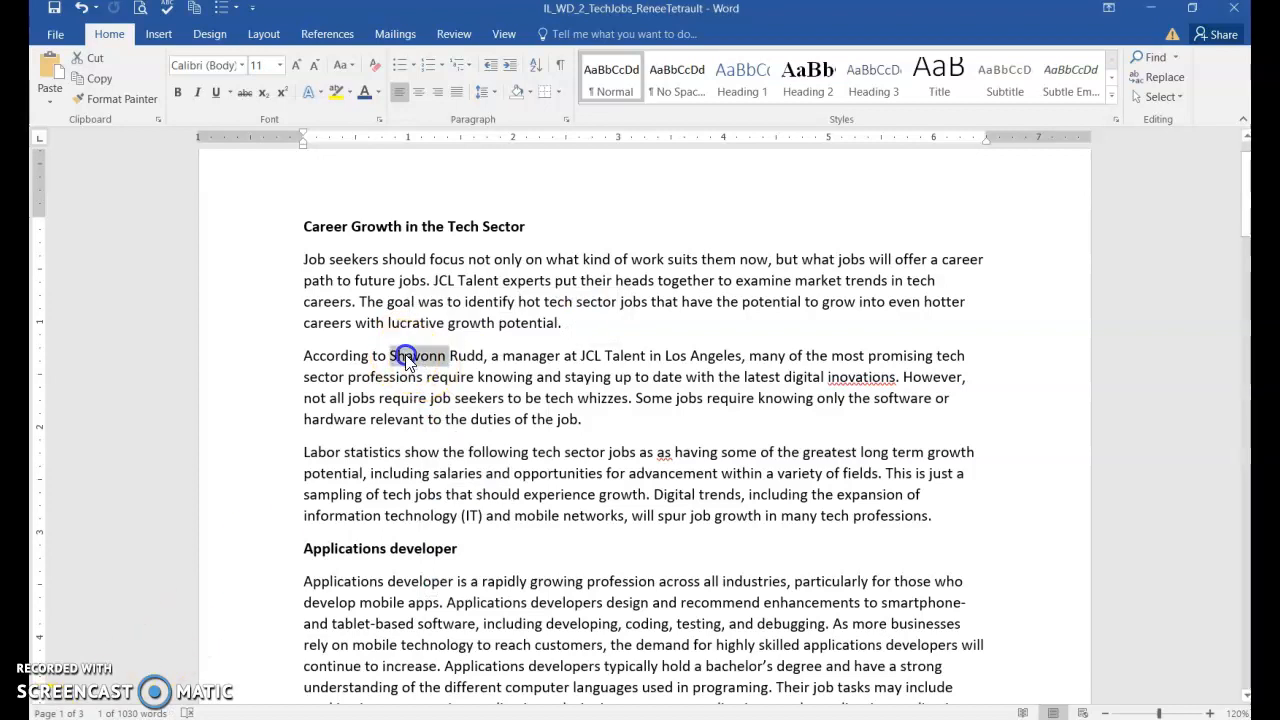
click(407, 358)
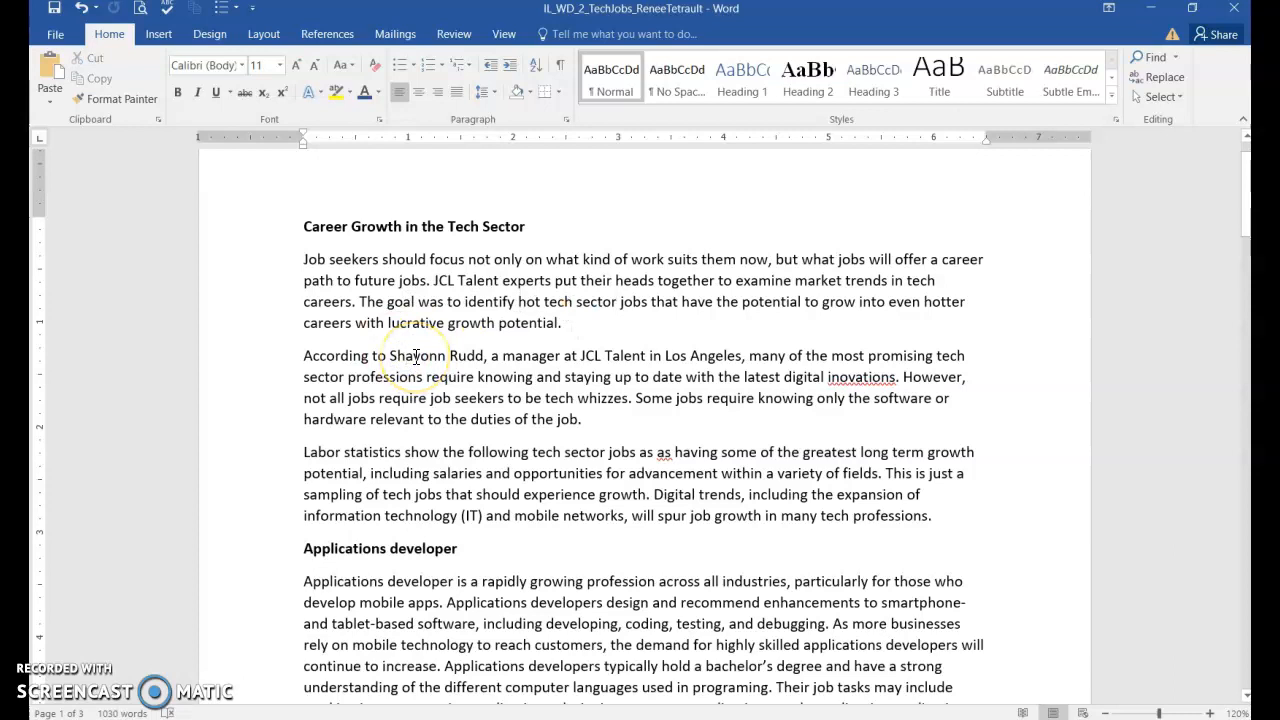
right_click(416, 357)
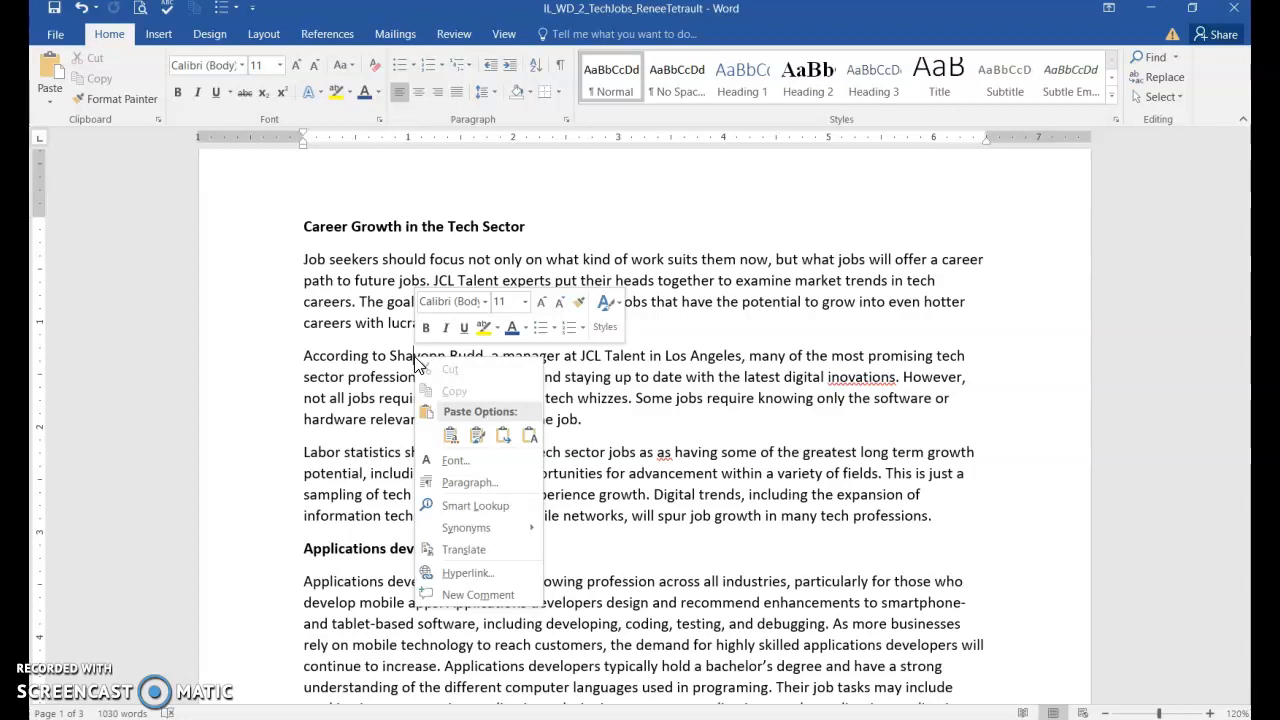
click(473, 428)
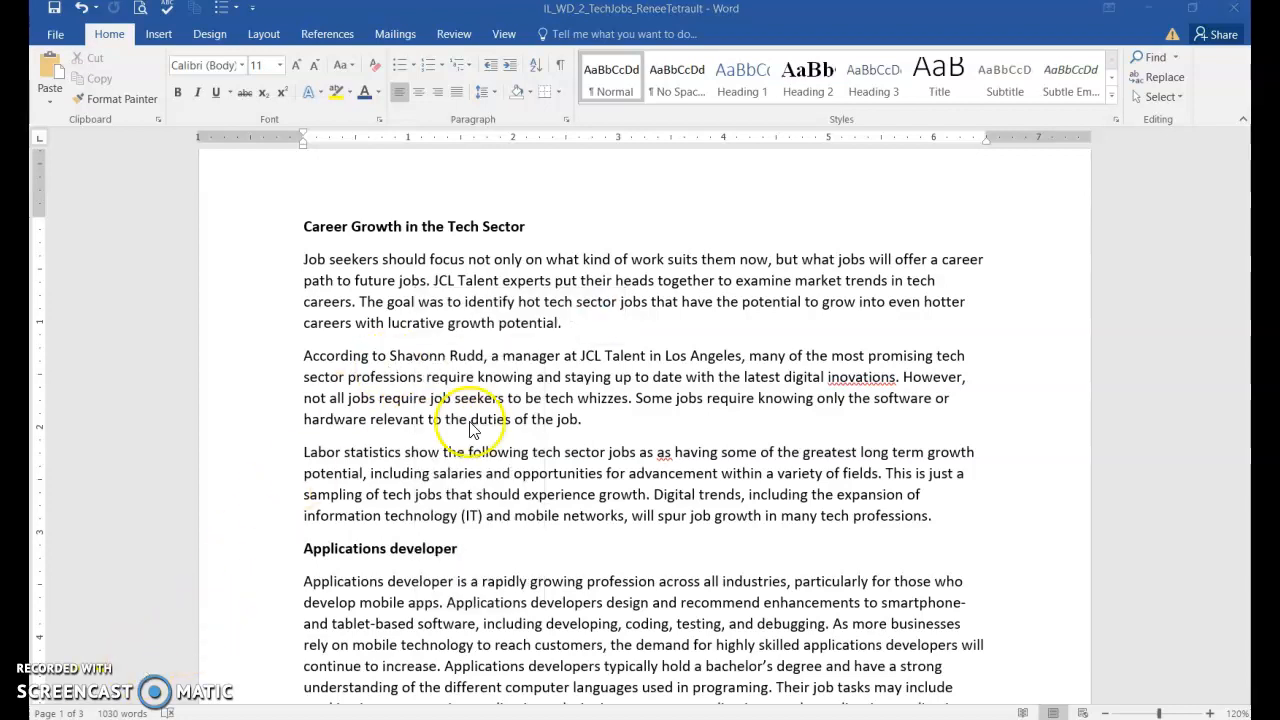
Step: Check spelling and grammar from the document's start, changing "inovations" to "innovations" and deleting the repeated "as"
key(ctrl+Home)
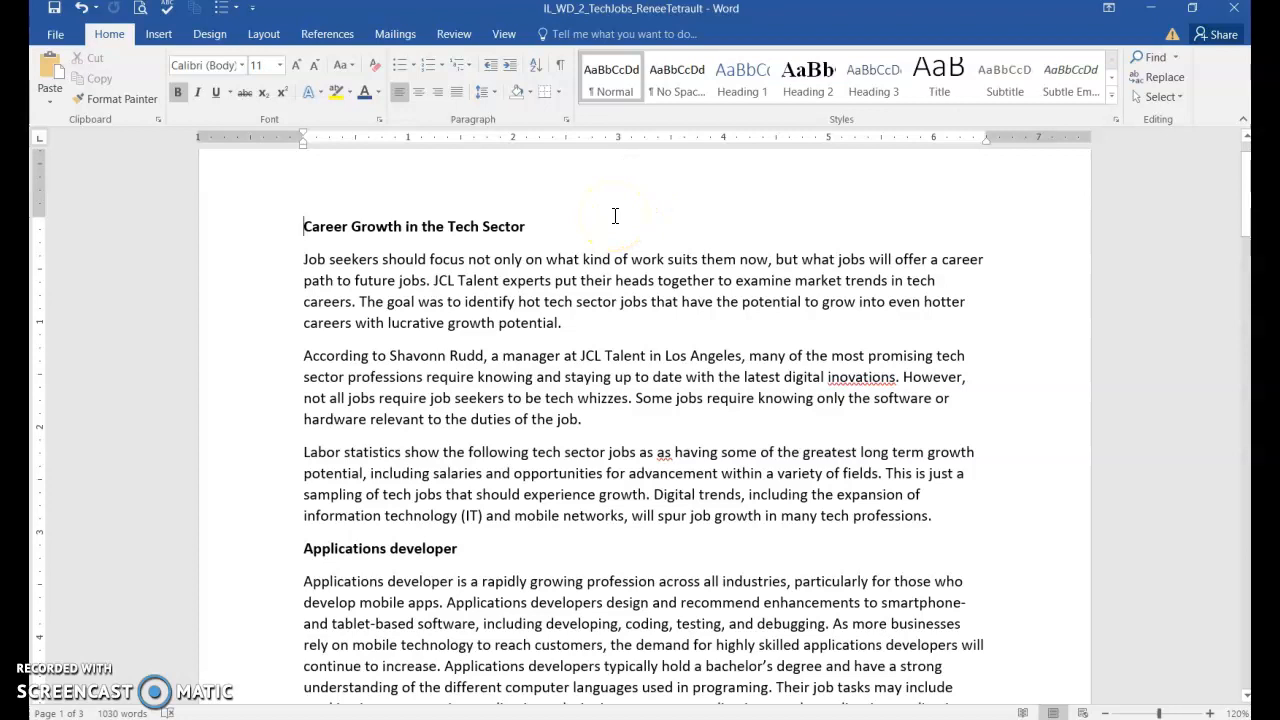
click(452, 36)
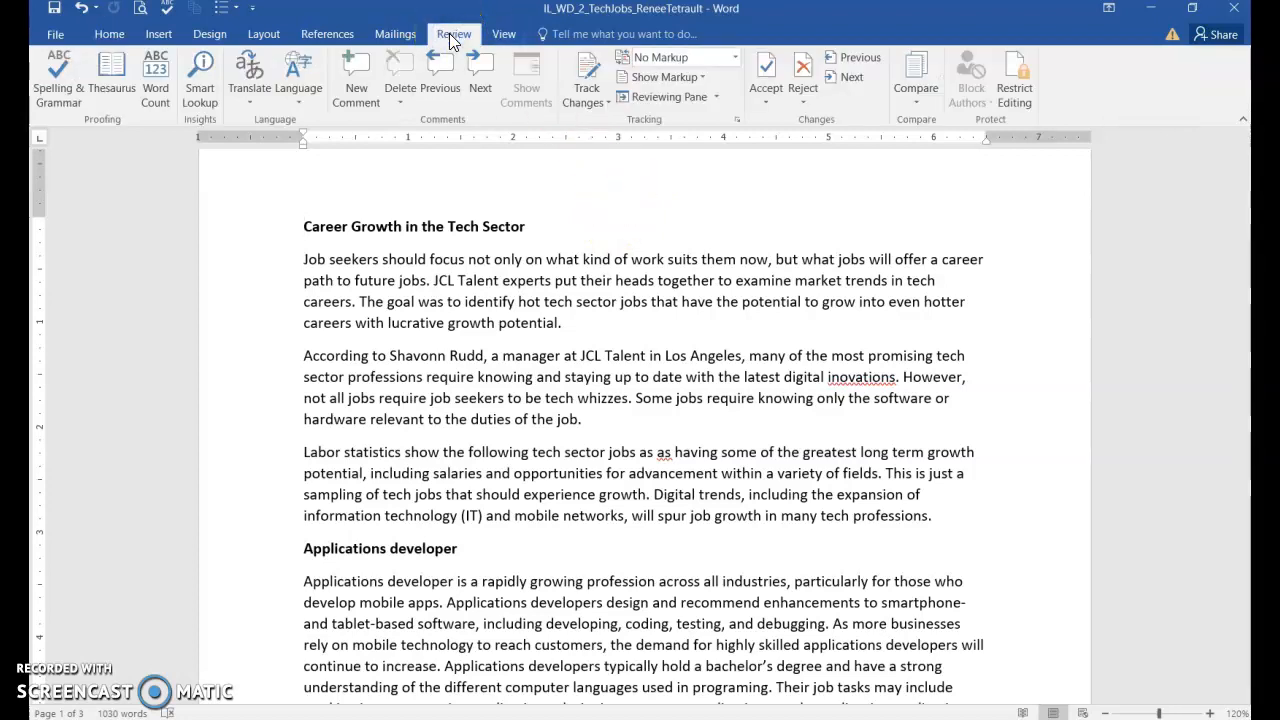
click(42, 88)
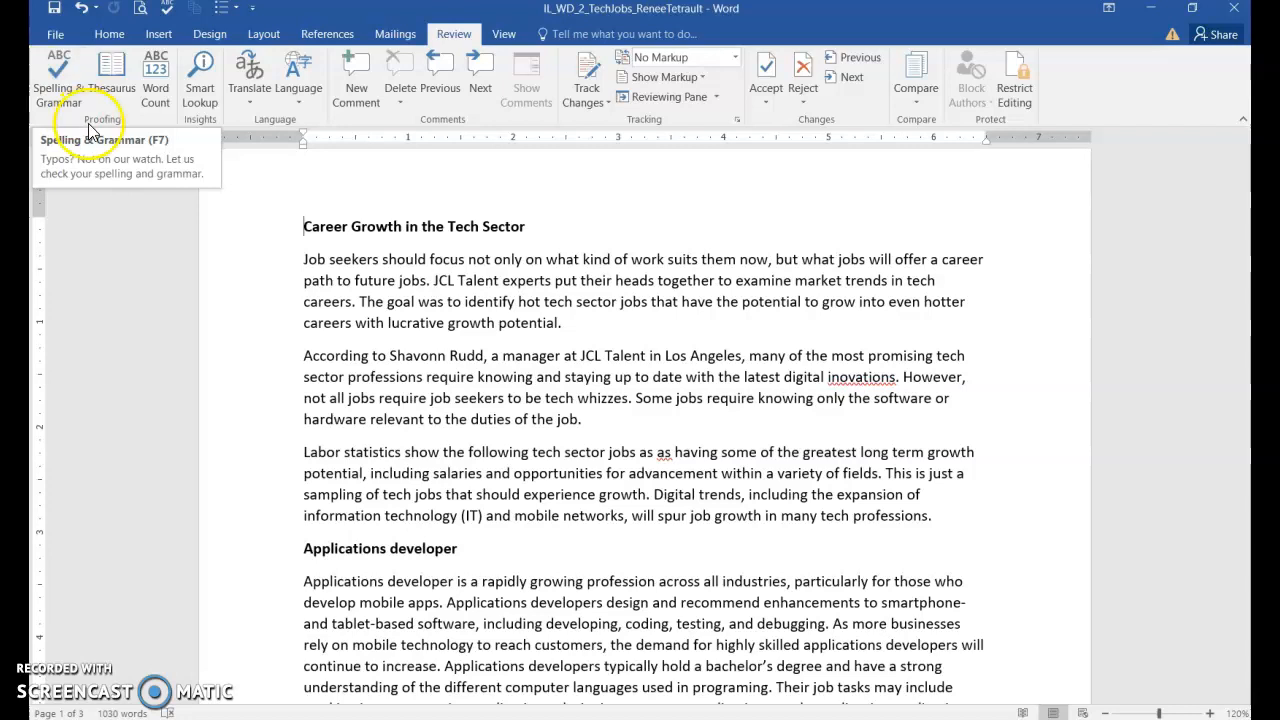
click(57, 88)
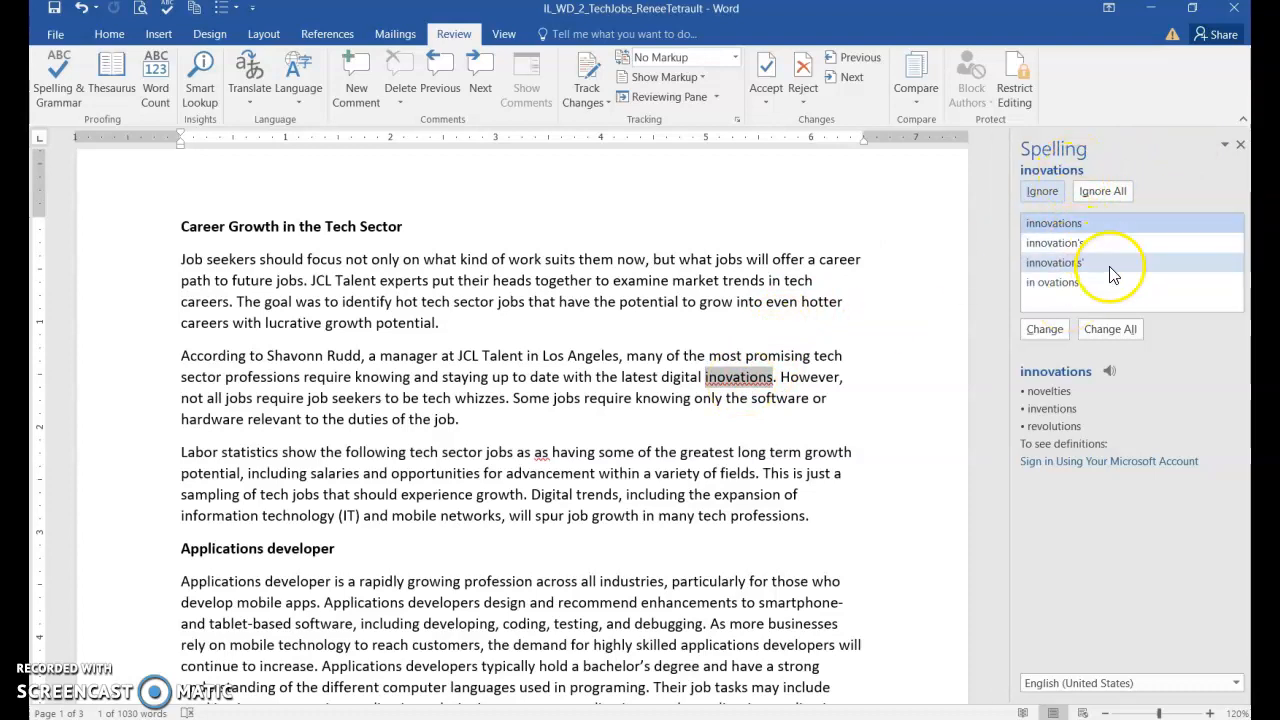
click(1113, 371)
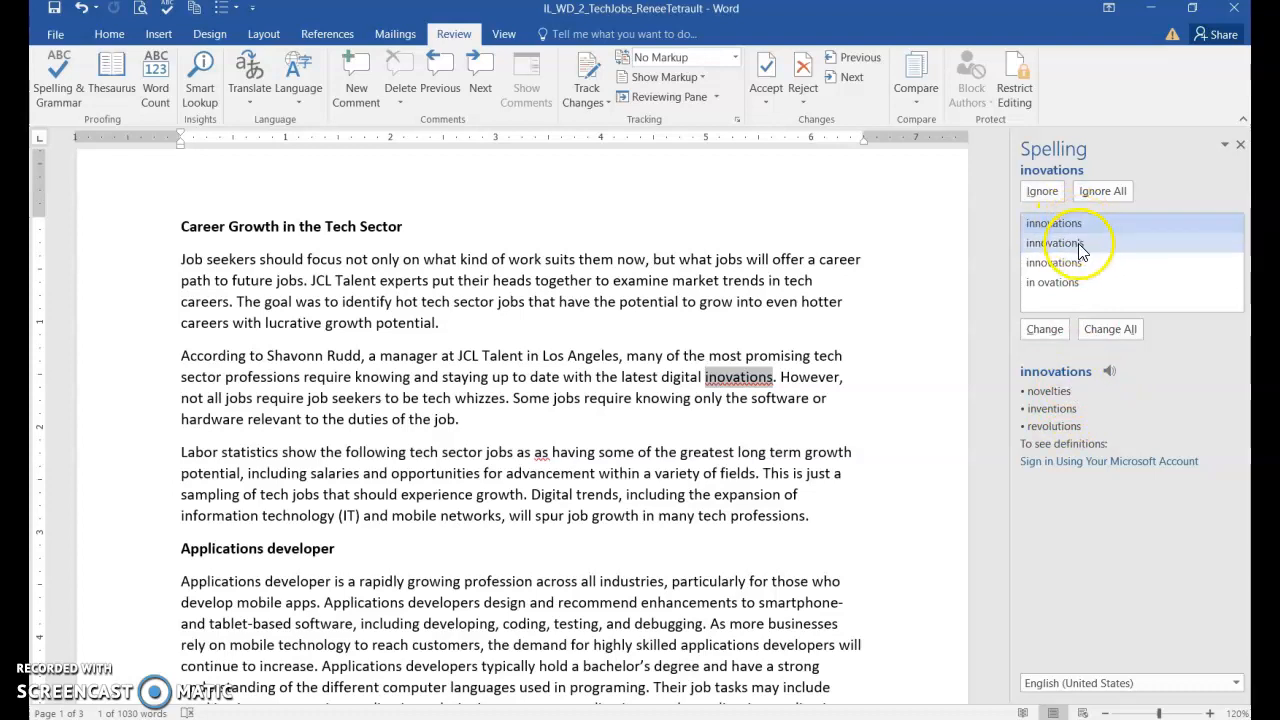
click(1037, 340)
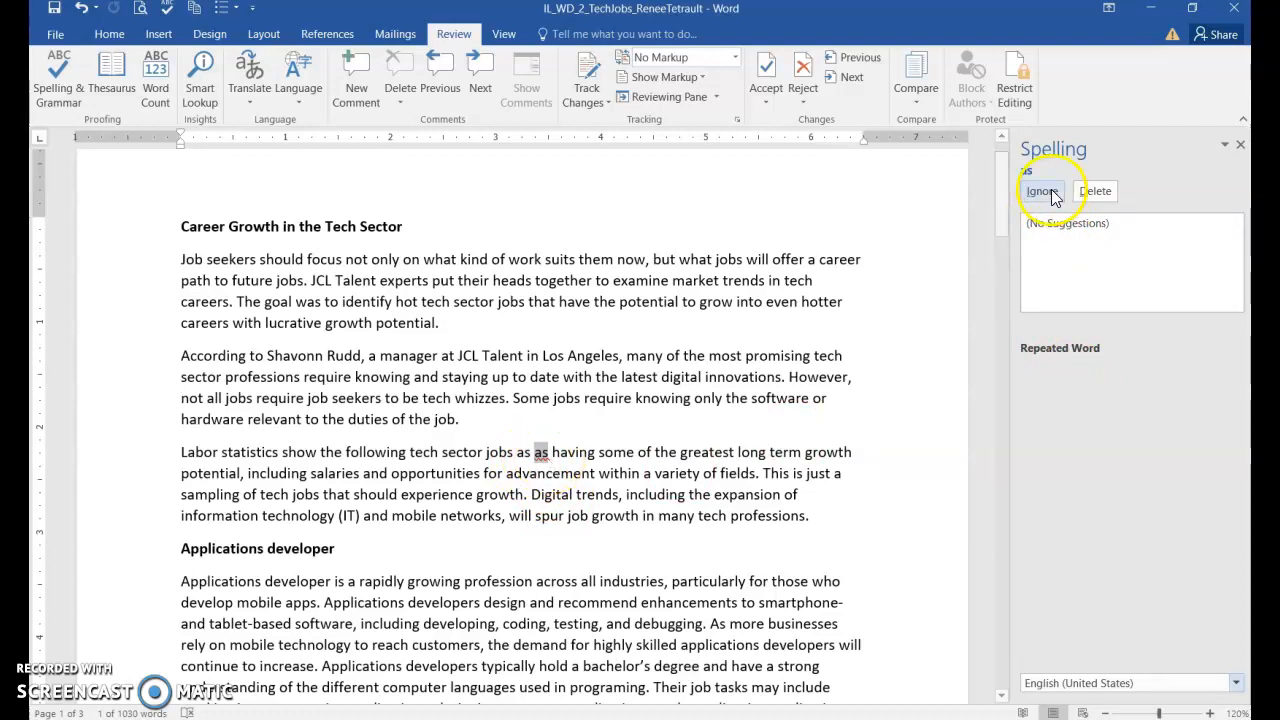
click(1088, 191)
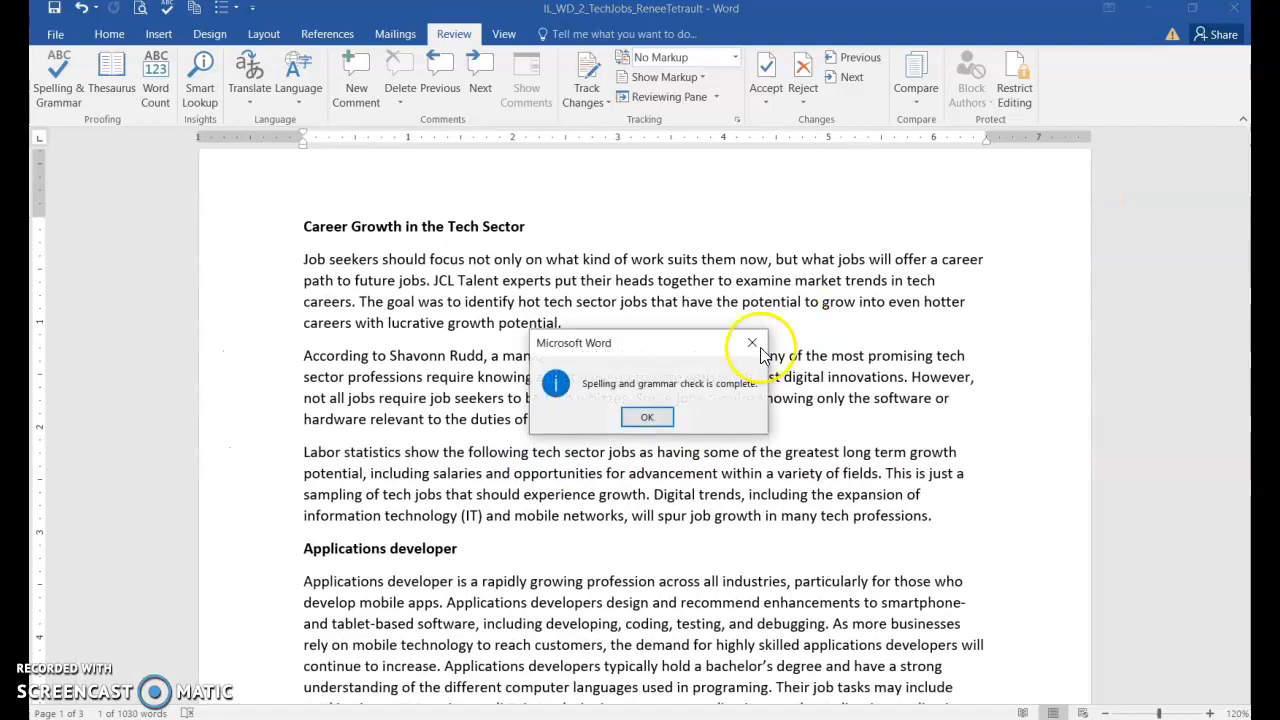
click(645, 420)
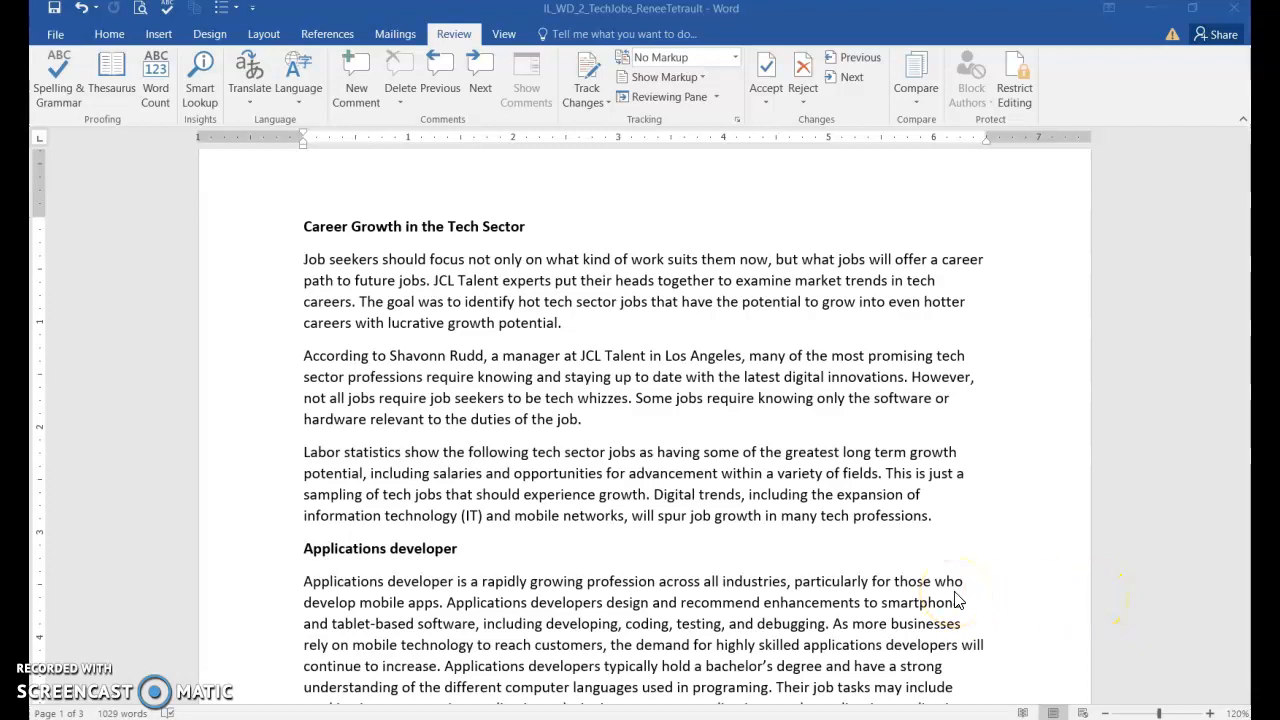
Step: Use the Thesaurus to replace "whizzes" with "experts" in the second body paragraph
scroll(955, 600, up, 1)
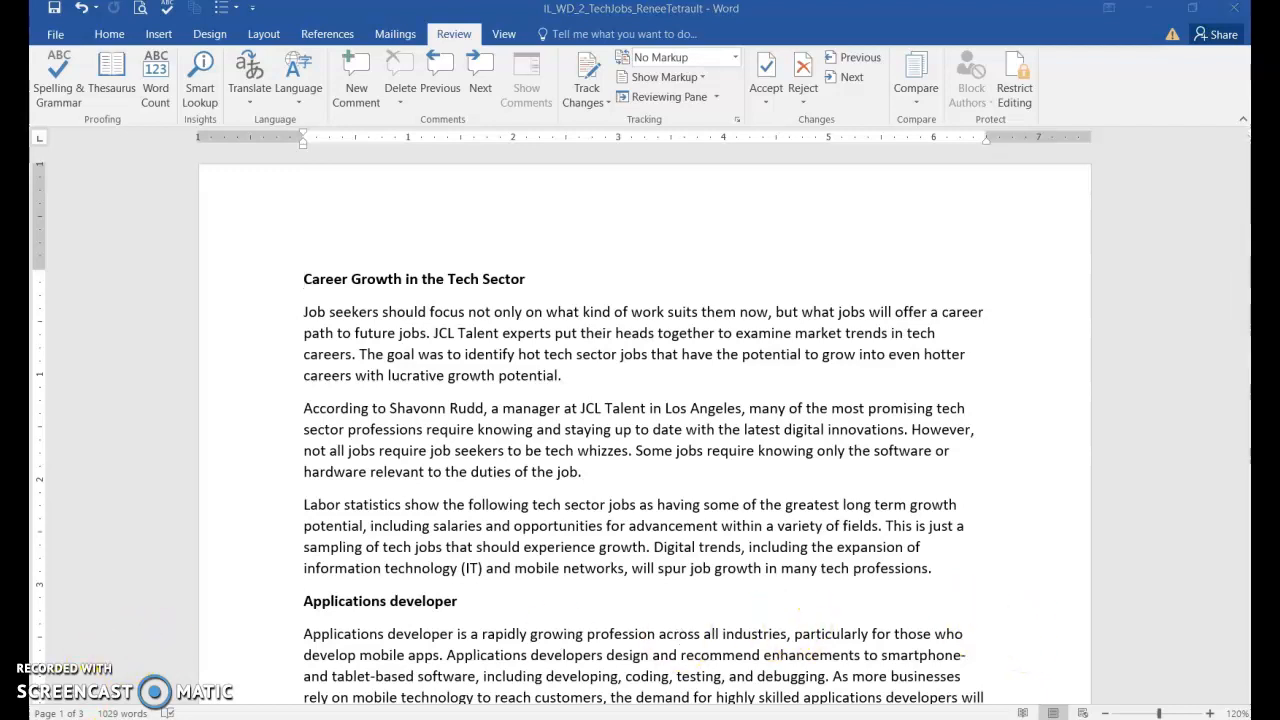
click(604, 456)
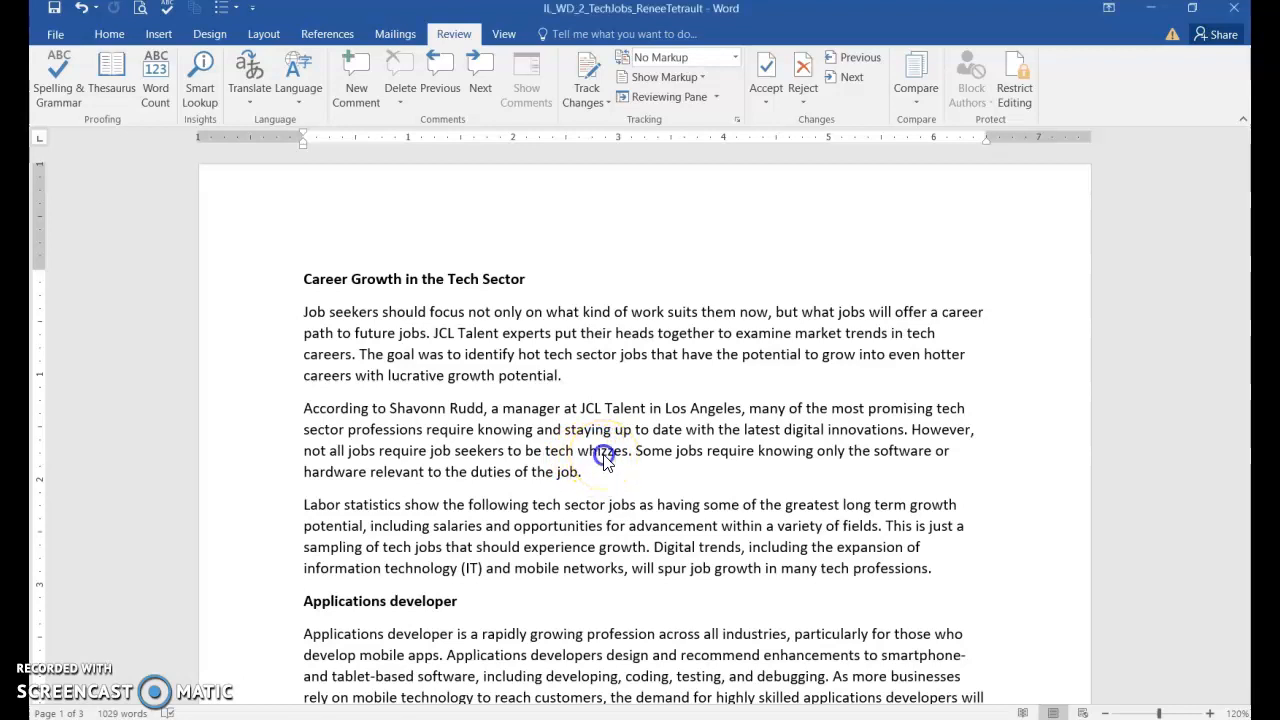
double_click(604, 456)
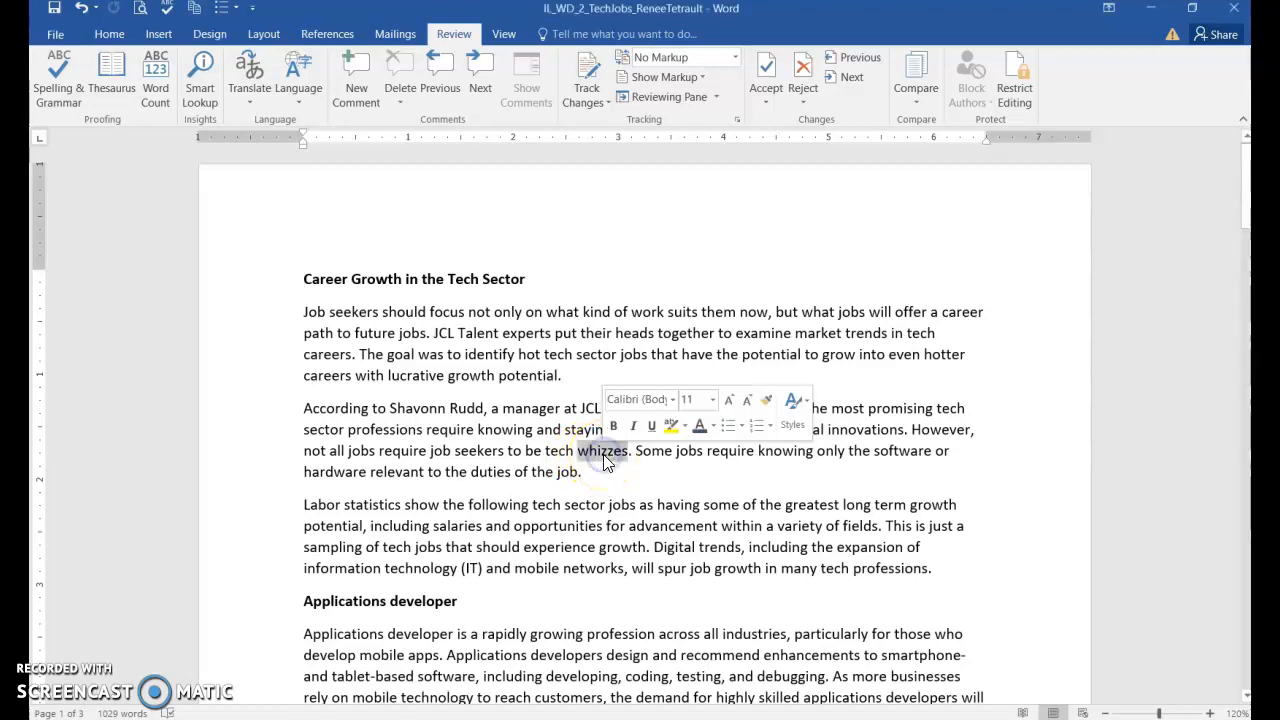
click(113, 84)
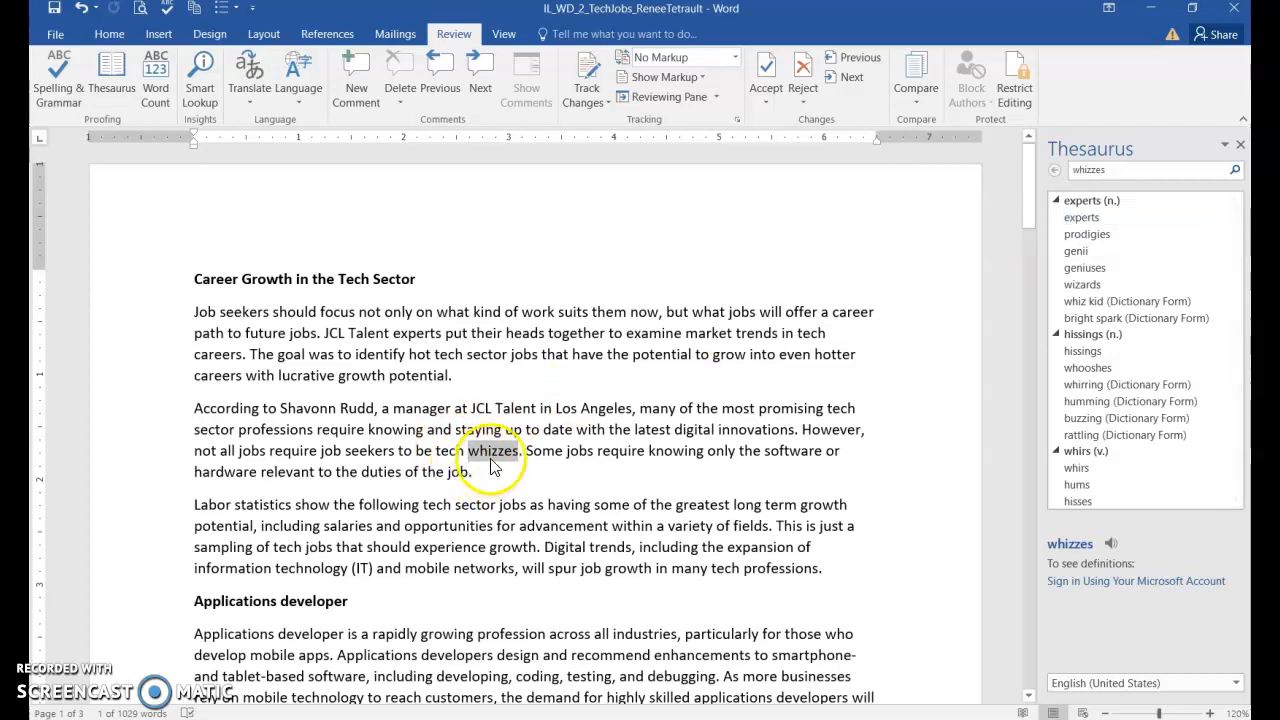
click(1220, 217)
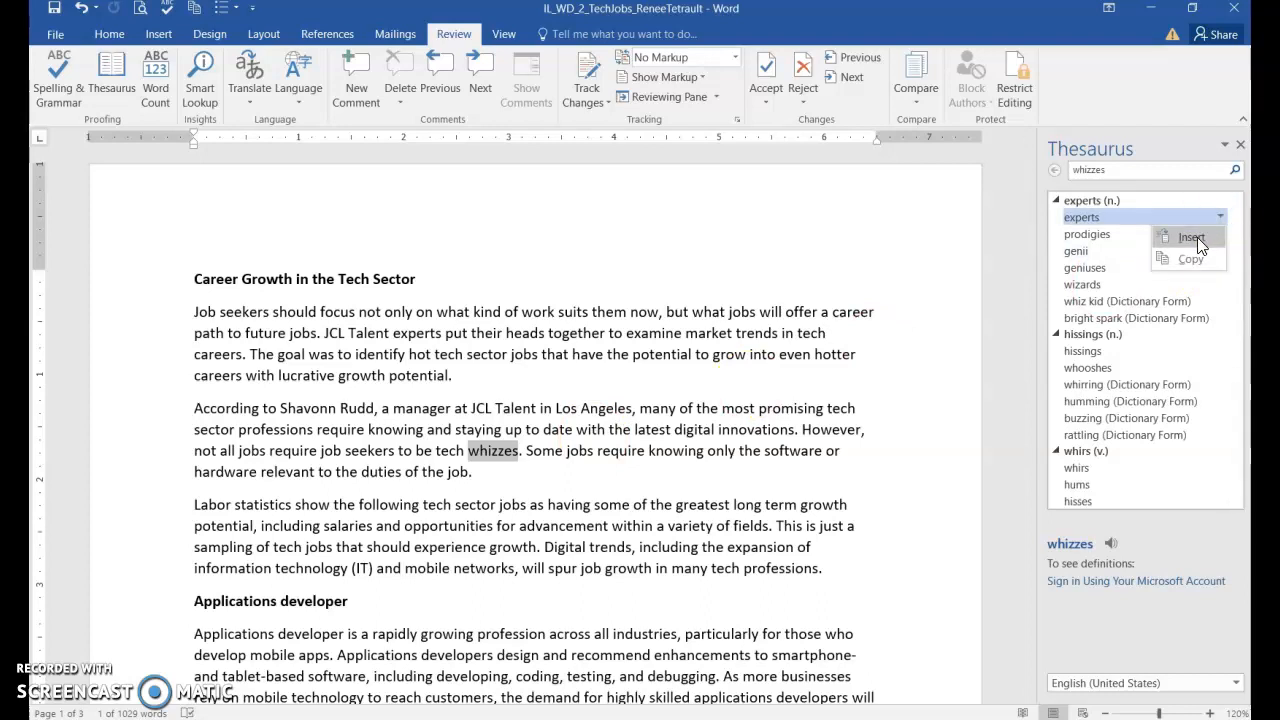
click(1197, 237)
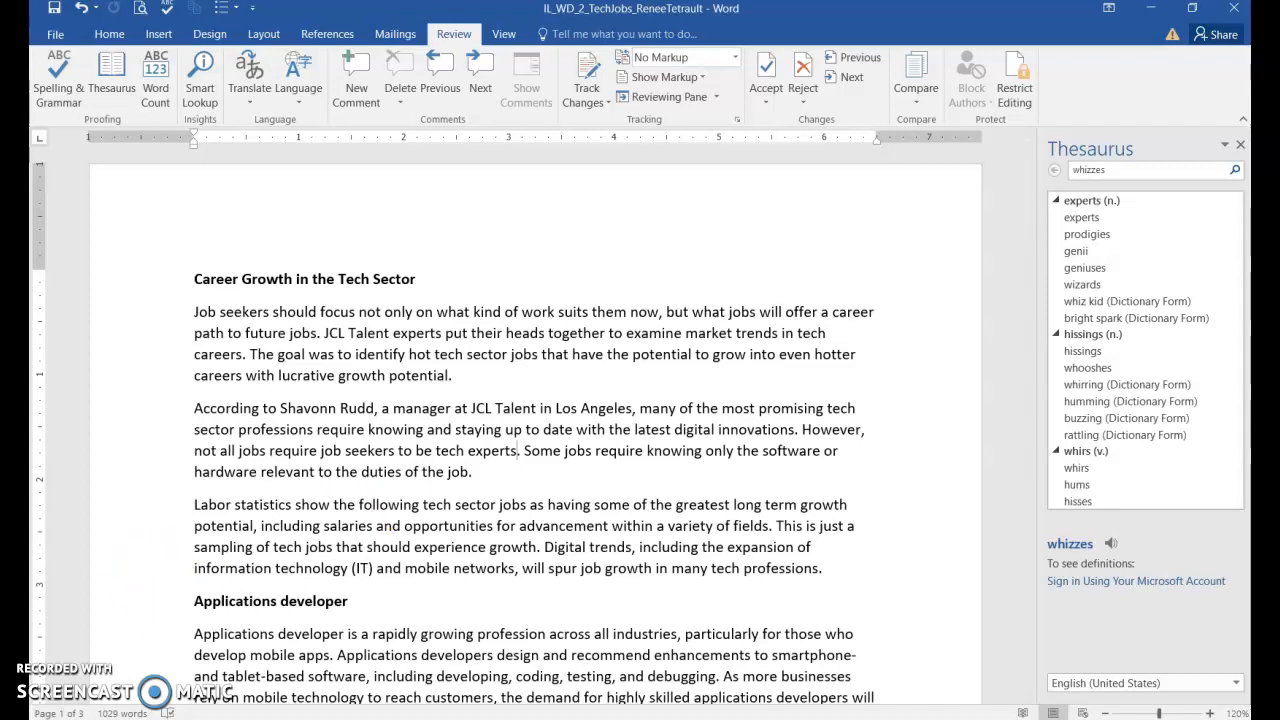
Step: Replace "relevant" with the synonym "pertinent" in the last sentence of the second body paragraph
right_click(295, 482)
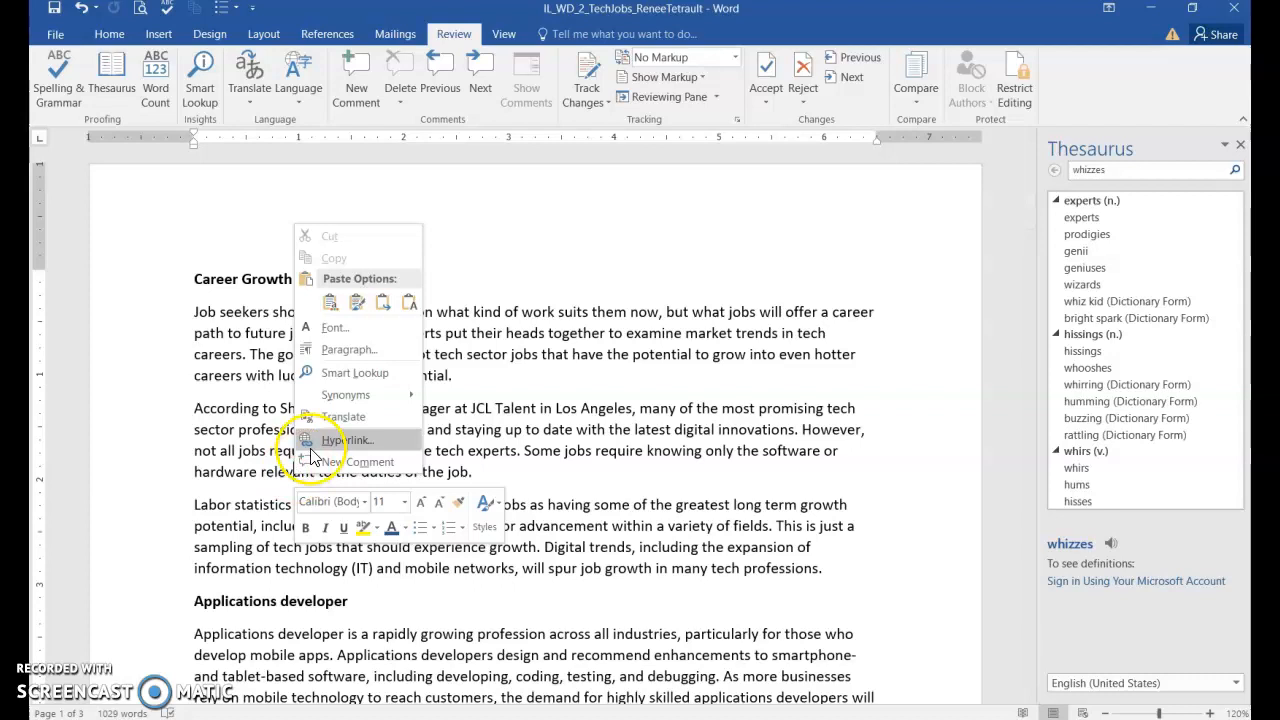
click(366, 396)
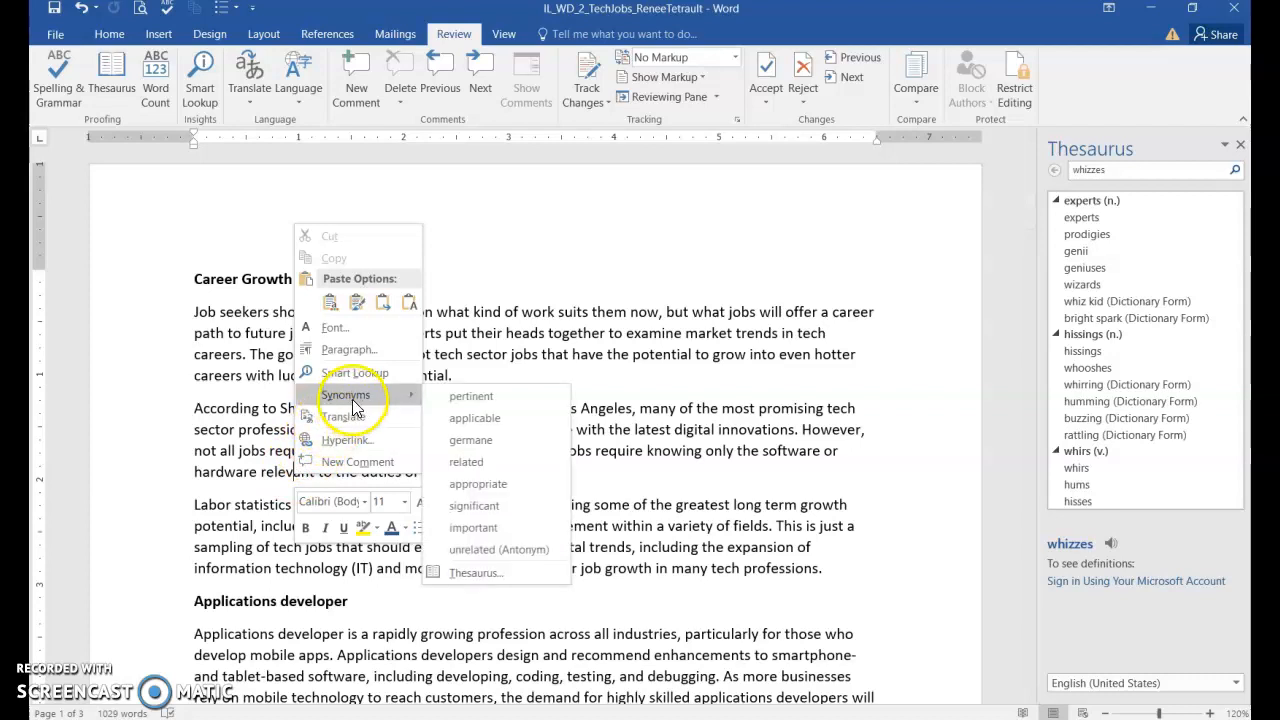
click(488, 400)
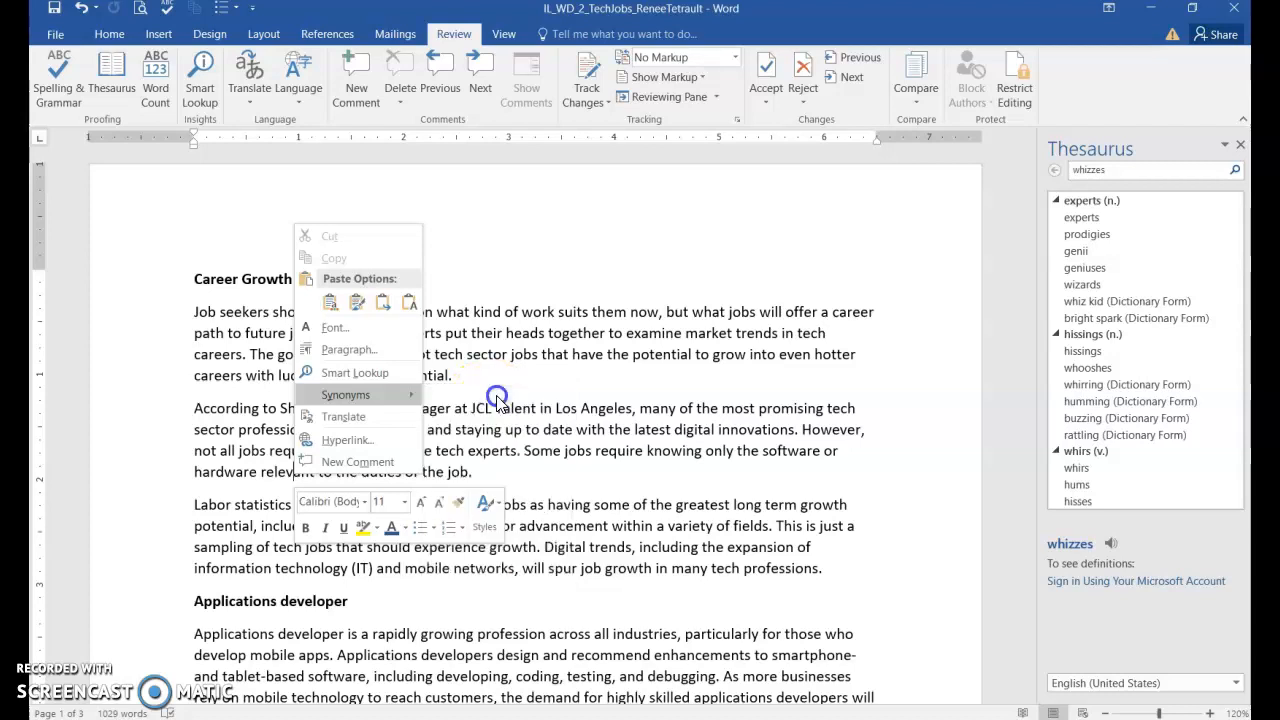
mouse_move(499, 718)
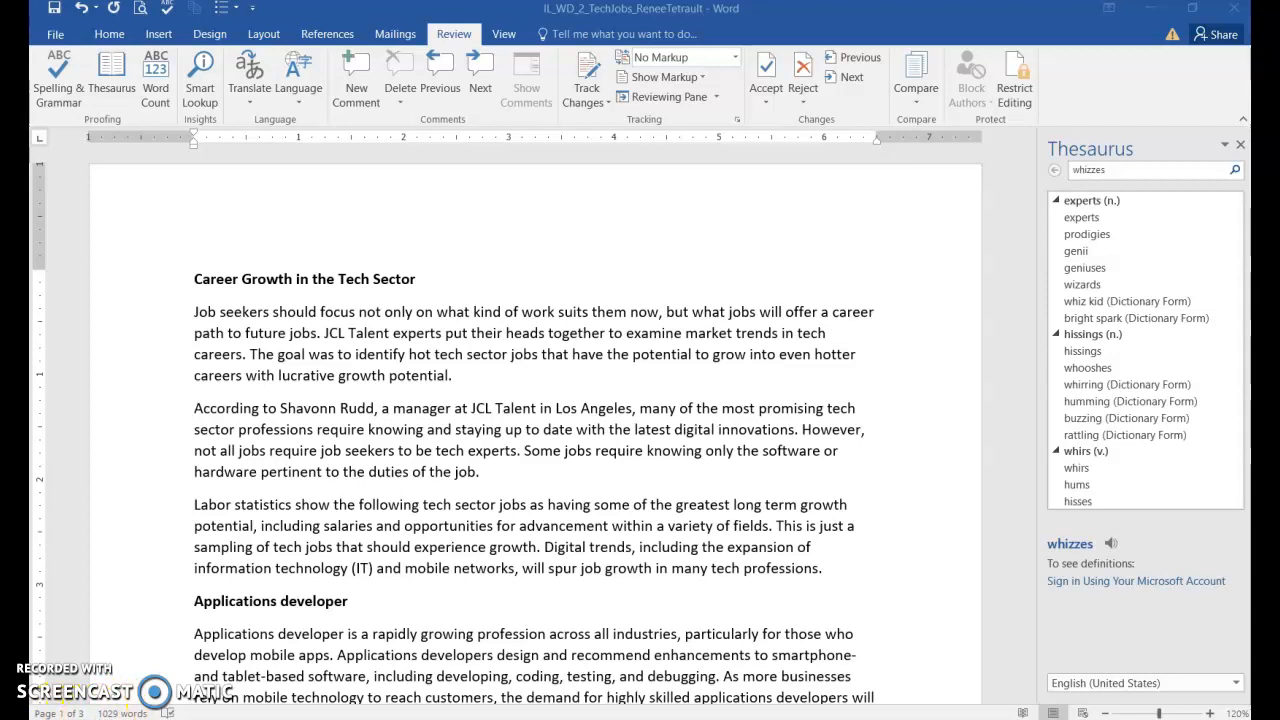
Step: Check the word count statistics of the three body paragraphs under the "Career Growth in the Tech Sector" heading
click(167, 318)
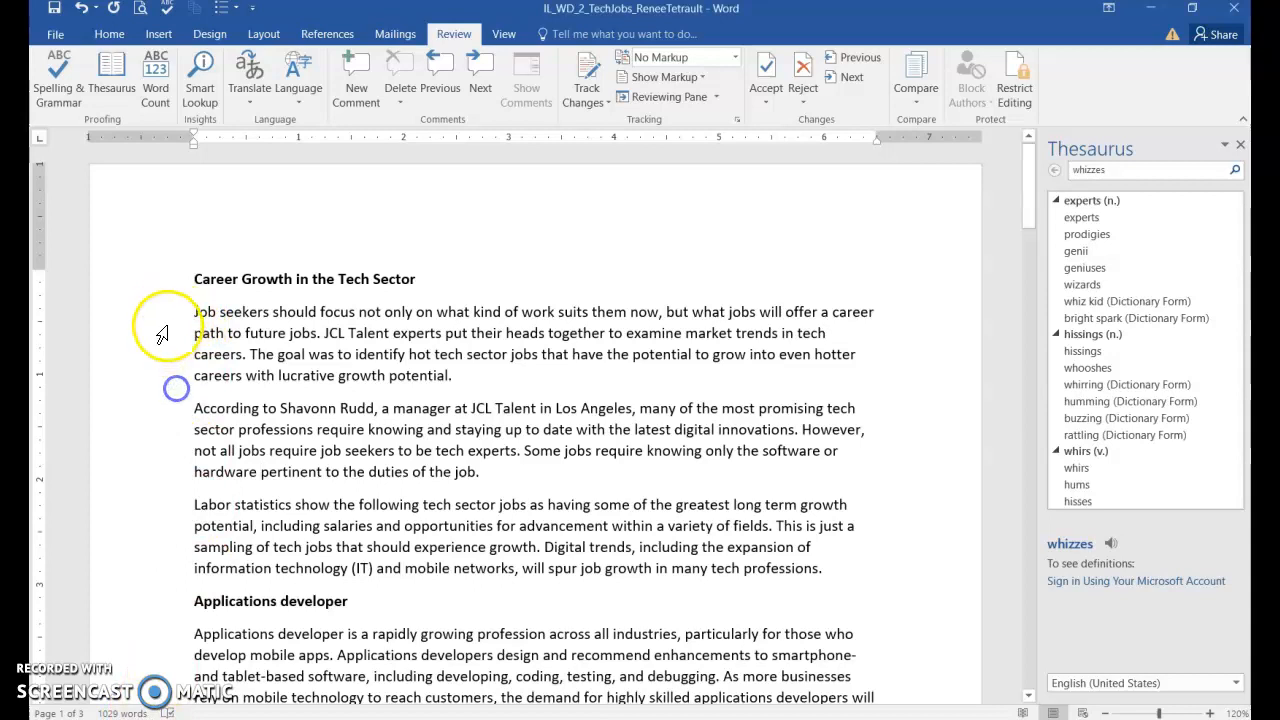
drag(168, 312, 171, 566)
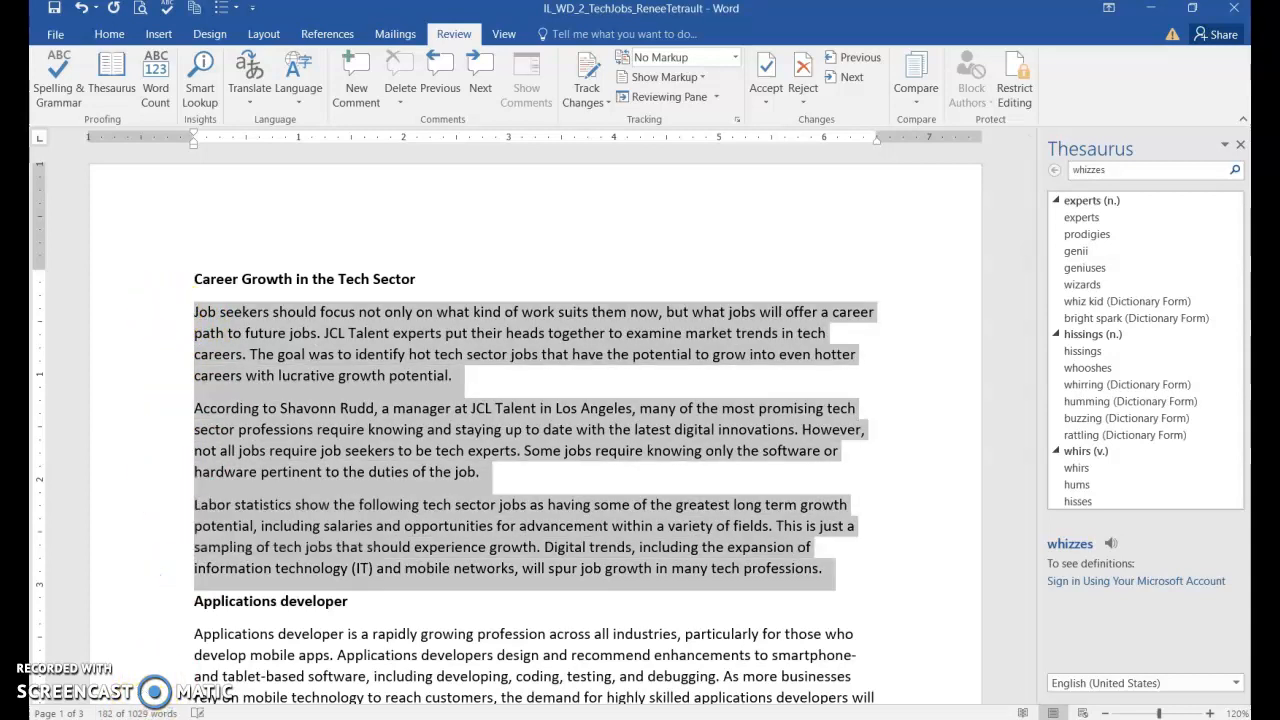
click(118, 713)
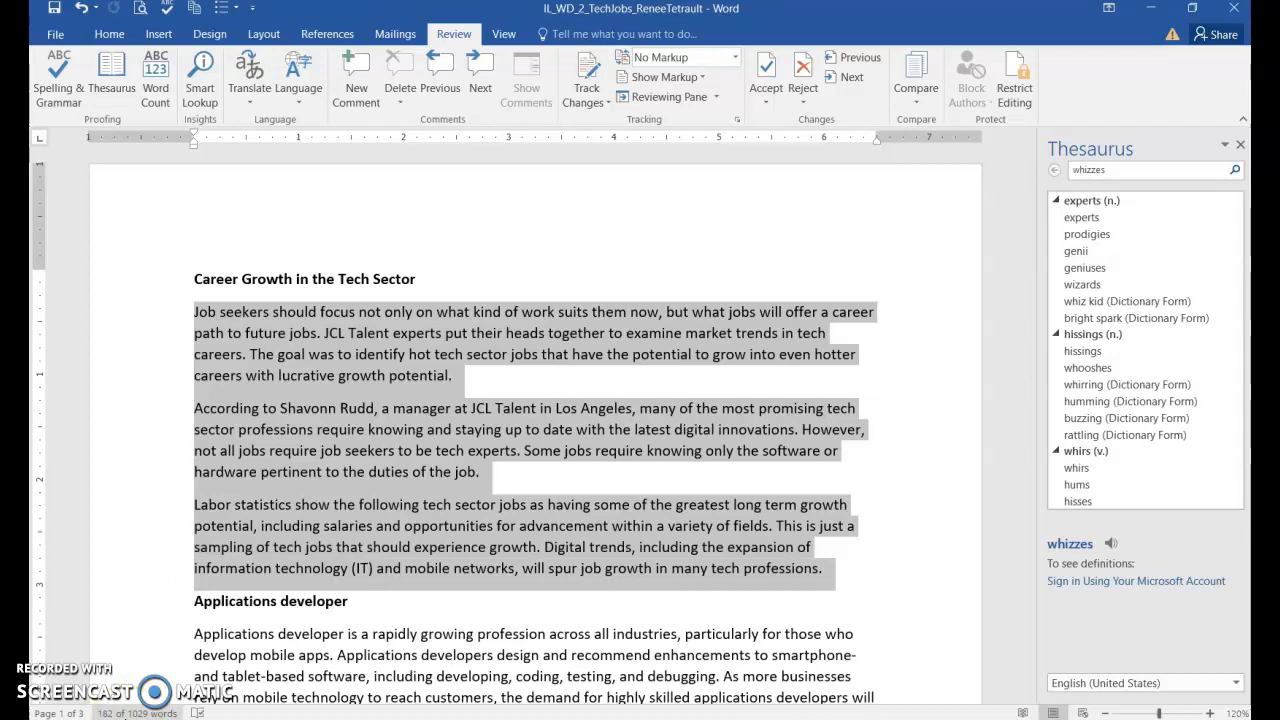
click(302, 596)
double_click(163, 431)
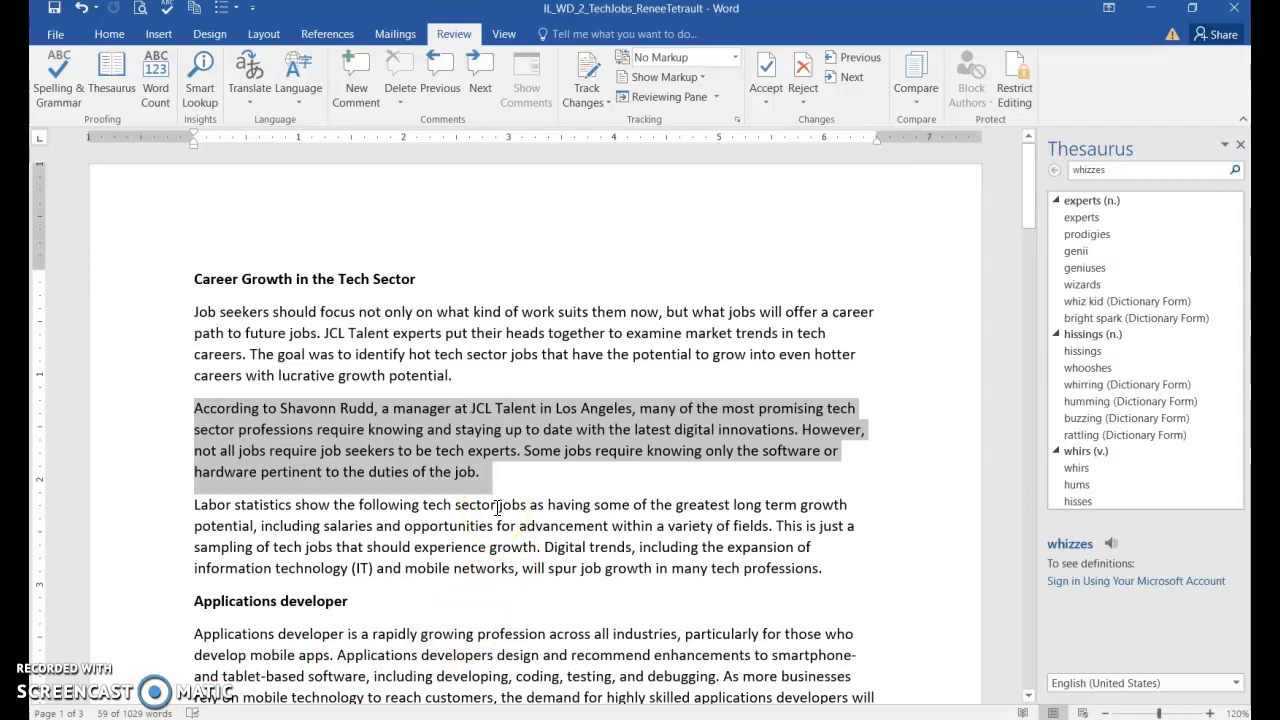
click(524, 373)
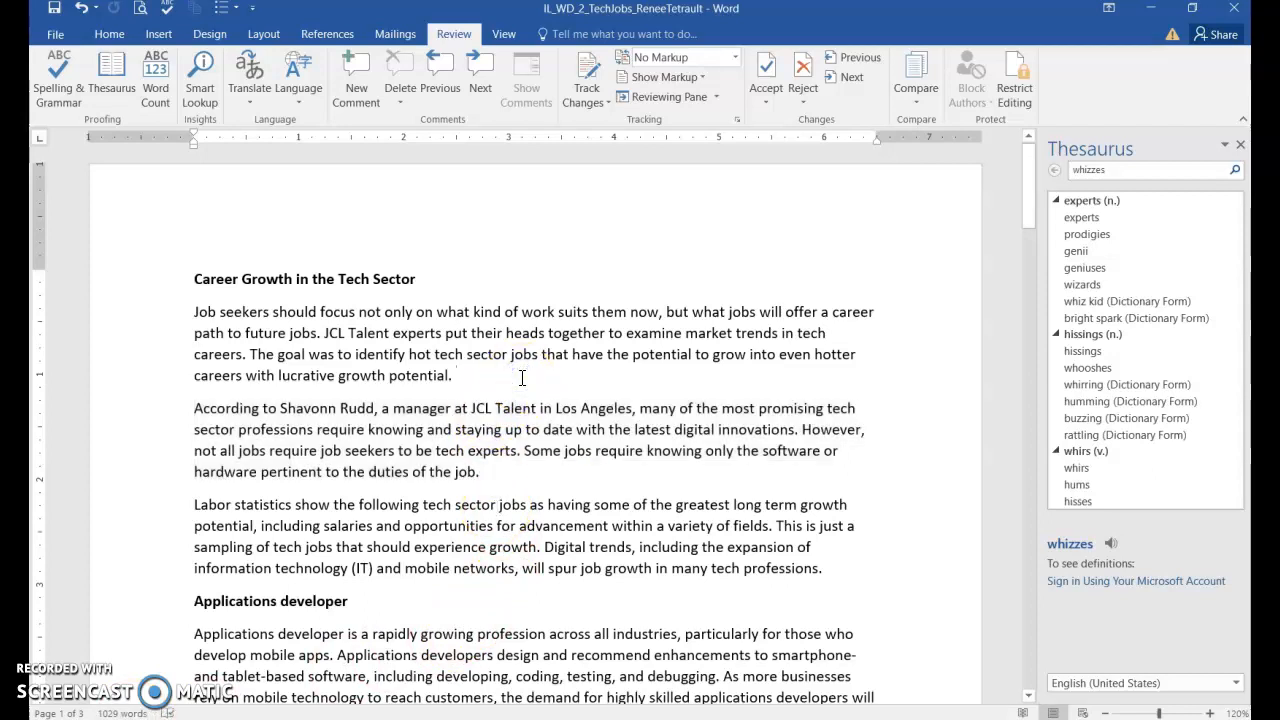
drag(168, 313, 157, 569)
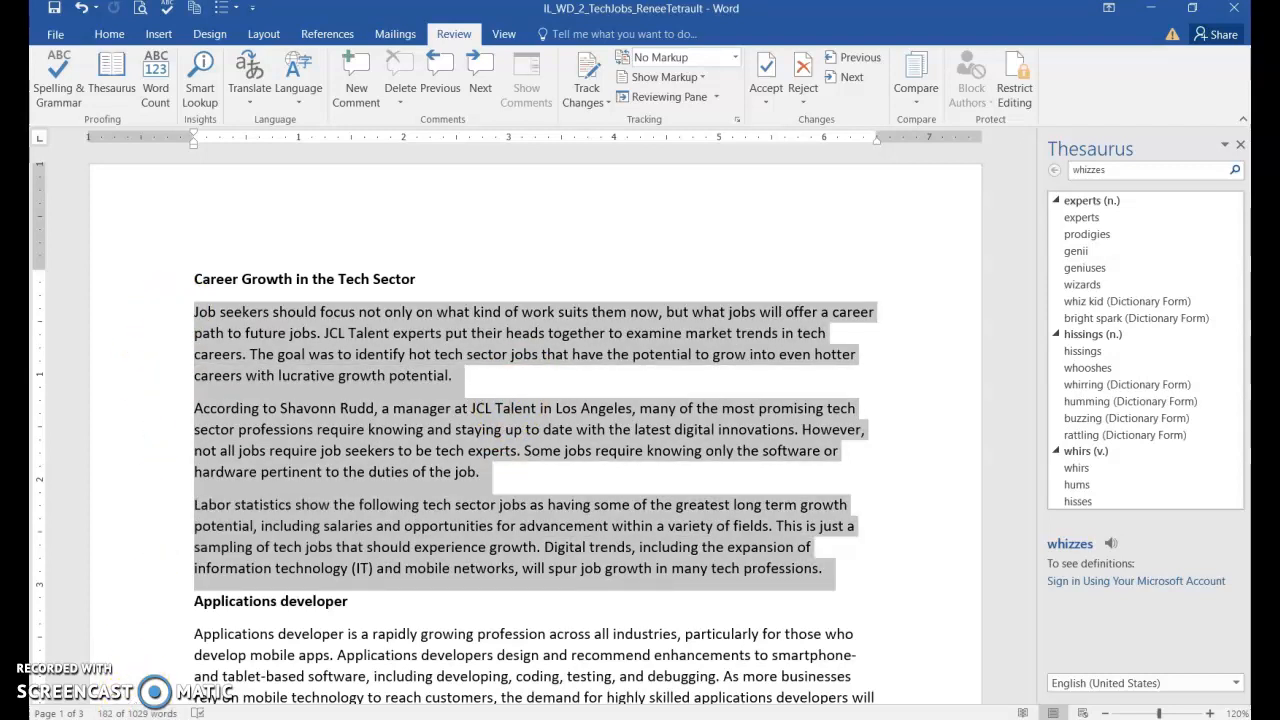
click(137, 713)
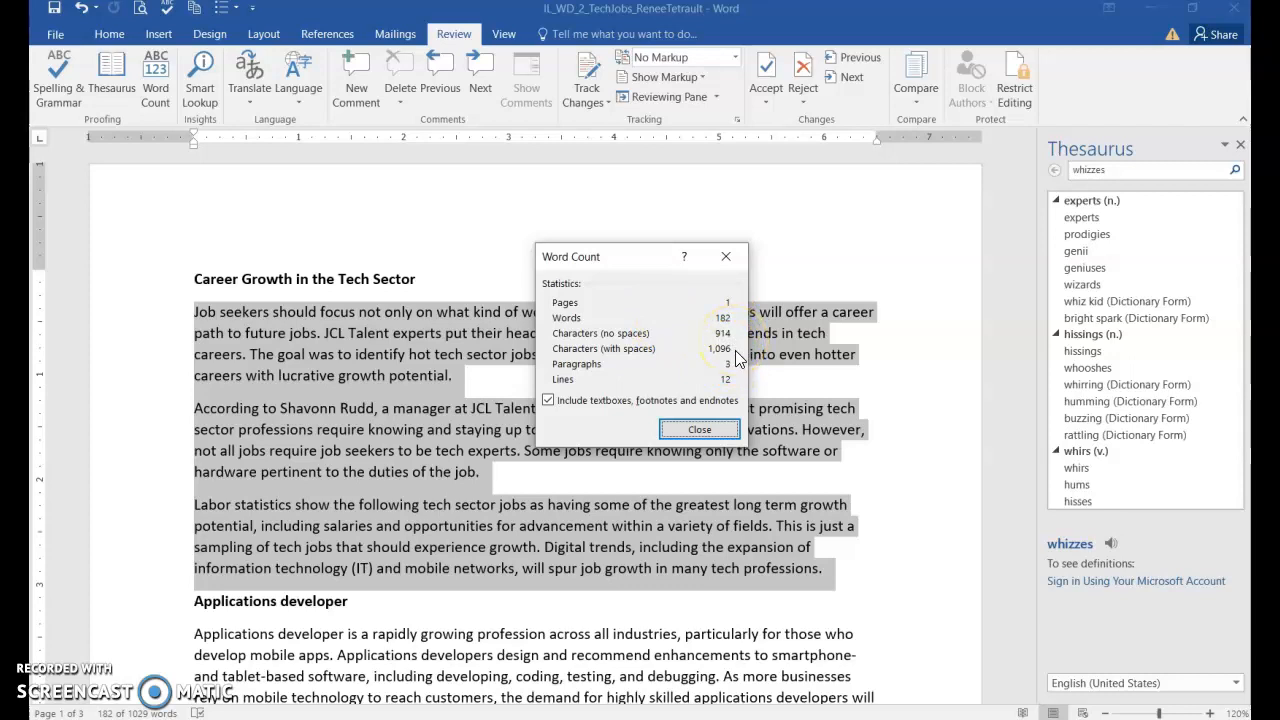
click(688, 431)
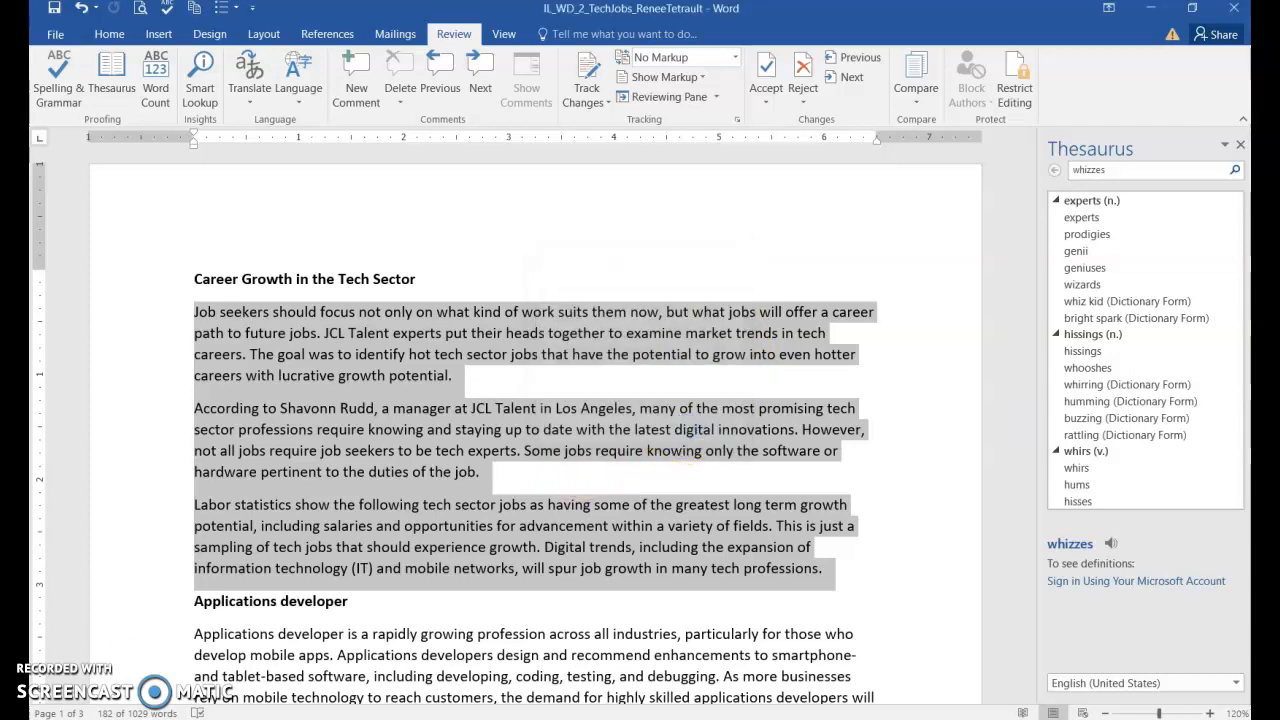
key(super)
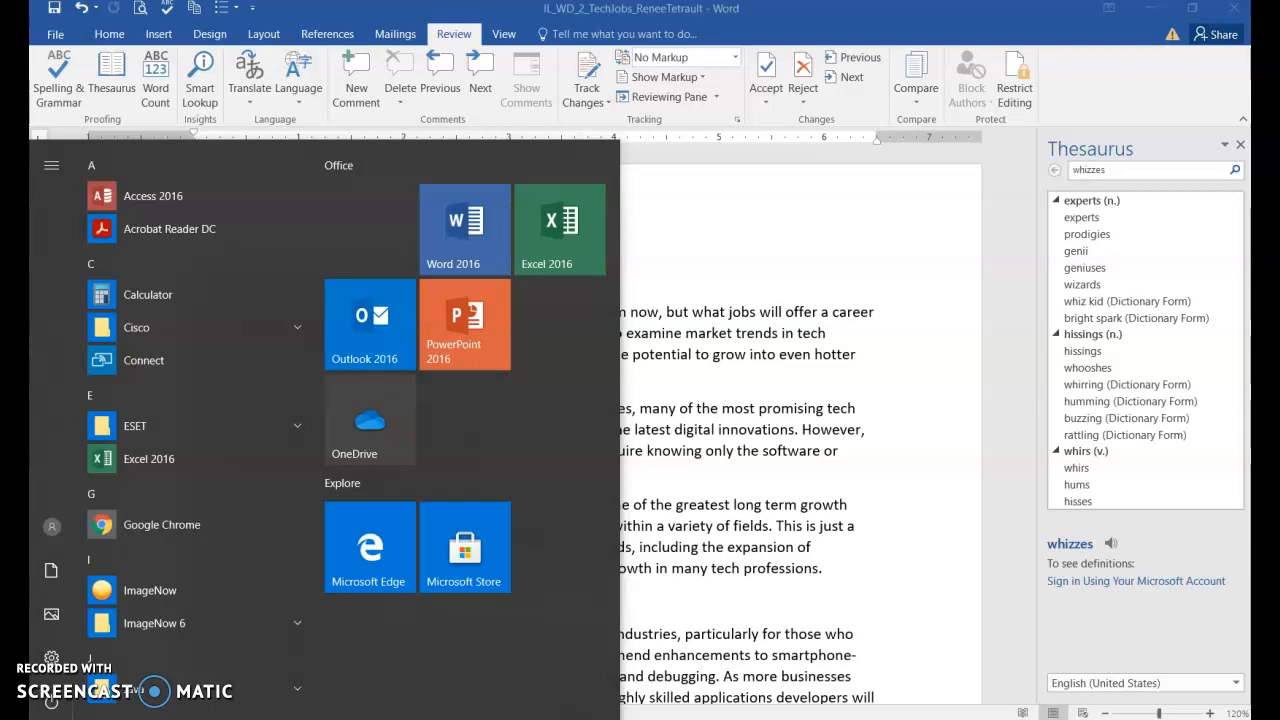
click(648, 553)
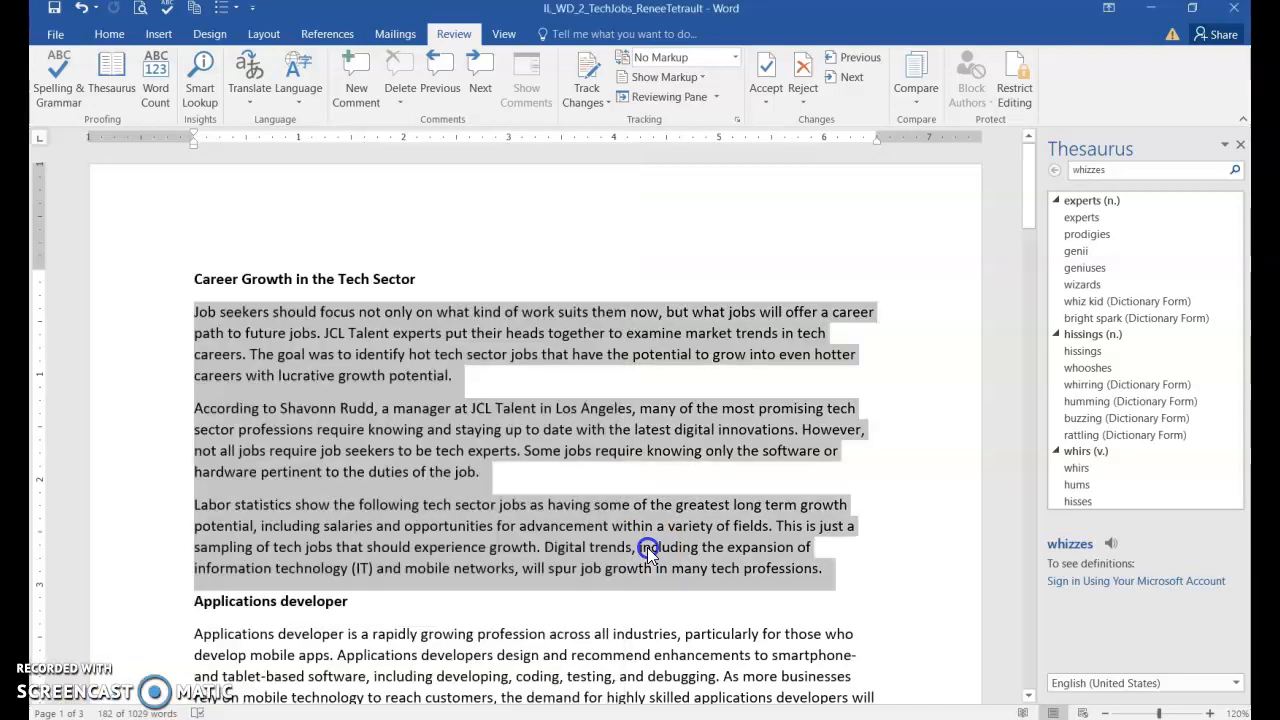
click(260, 634)
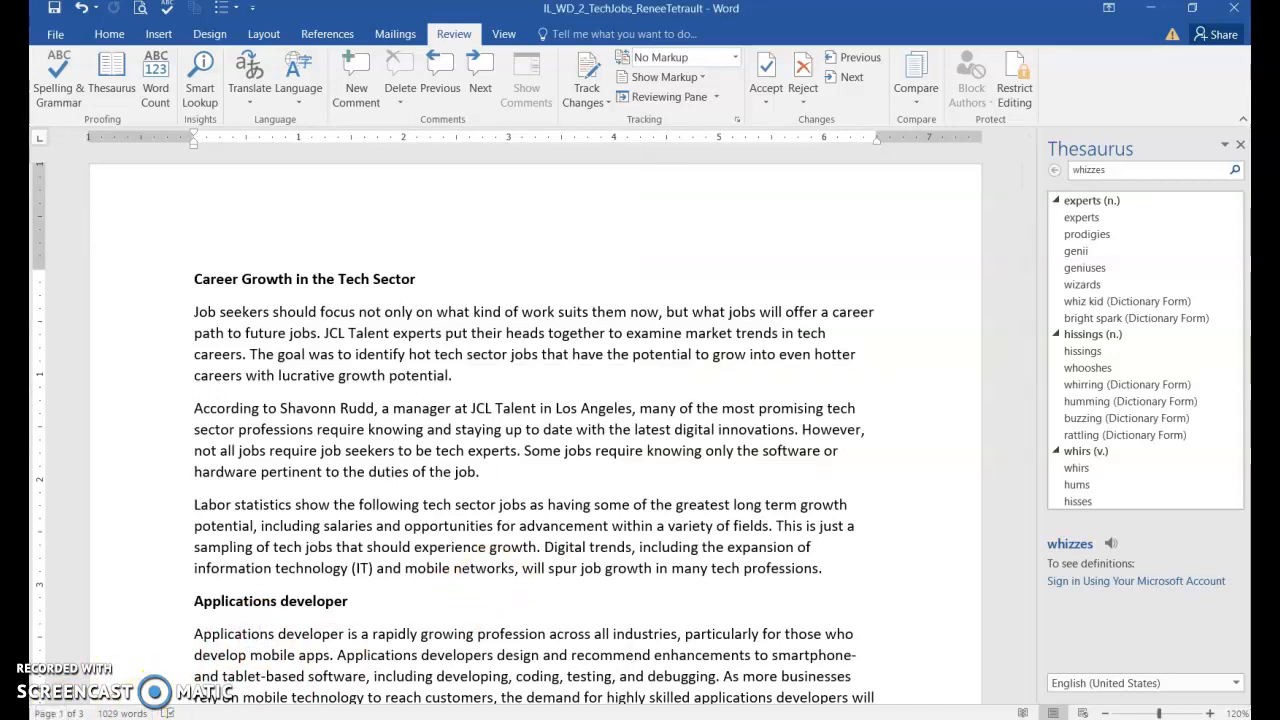
click(531, 475)
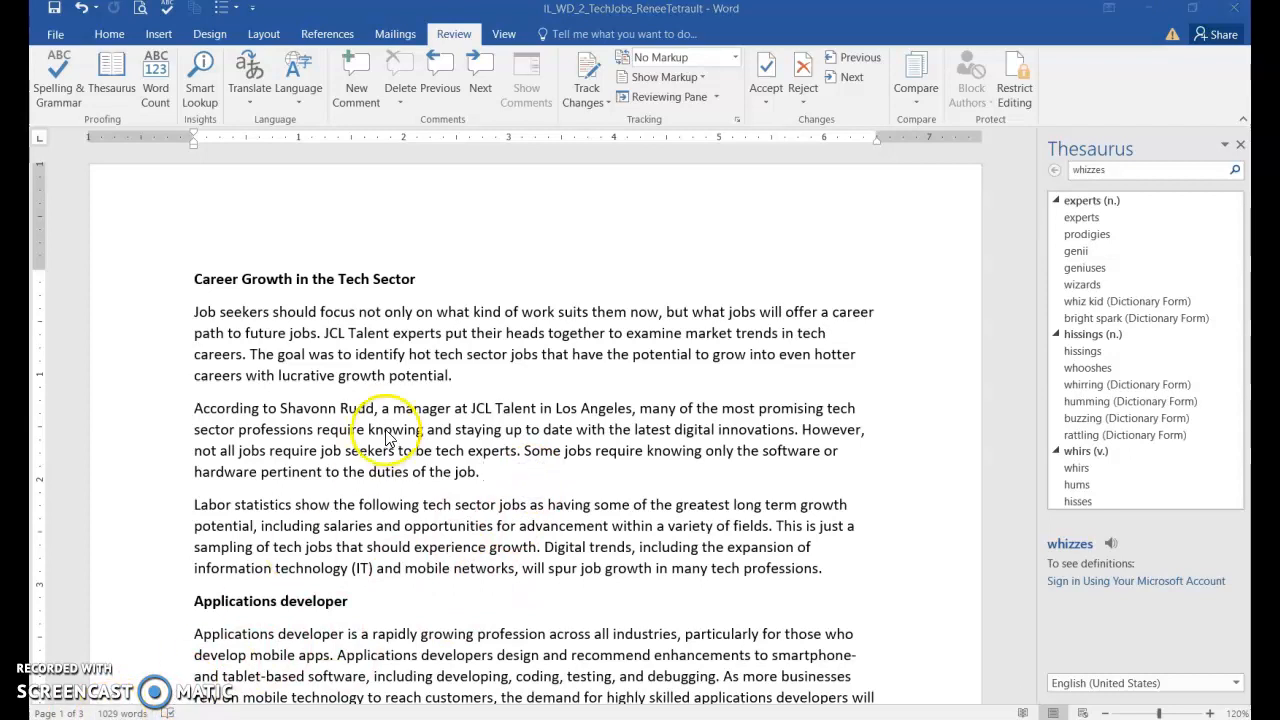
click(392, 316)
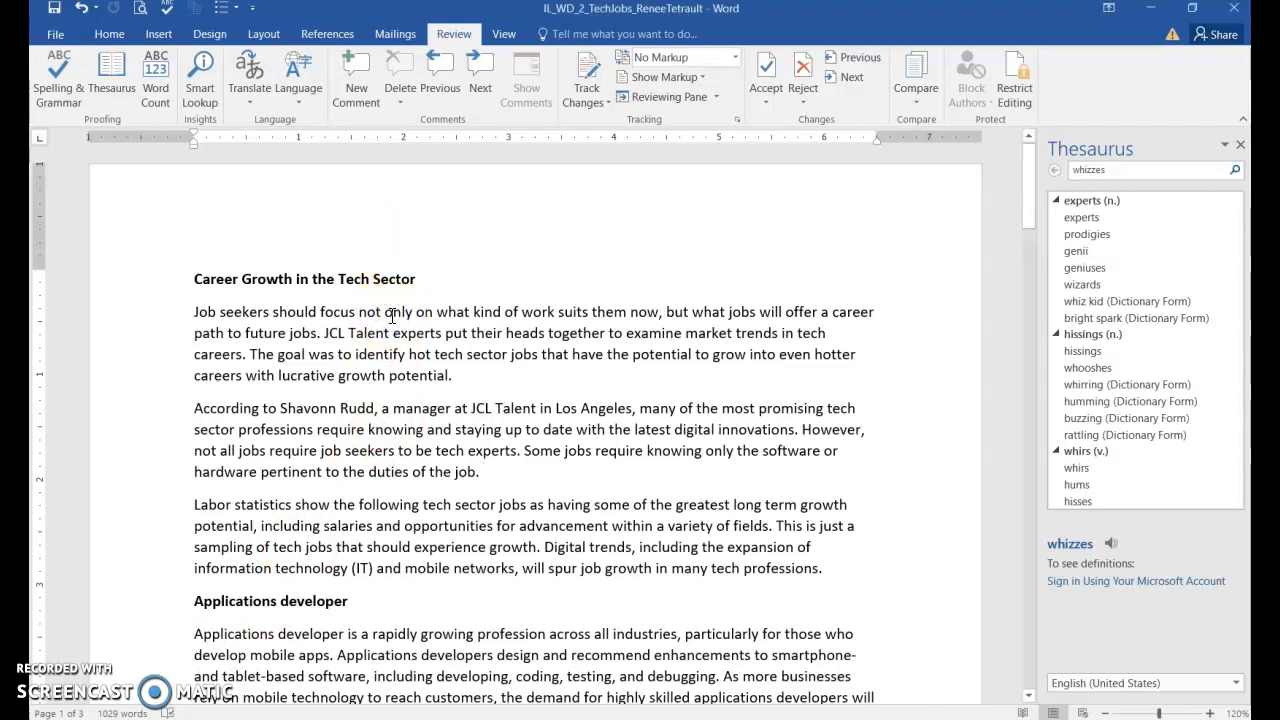
Step: Set the line spacing of the entire document to 2.0
click(110, 35)
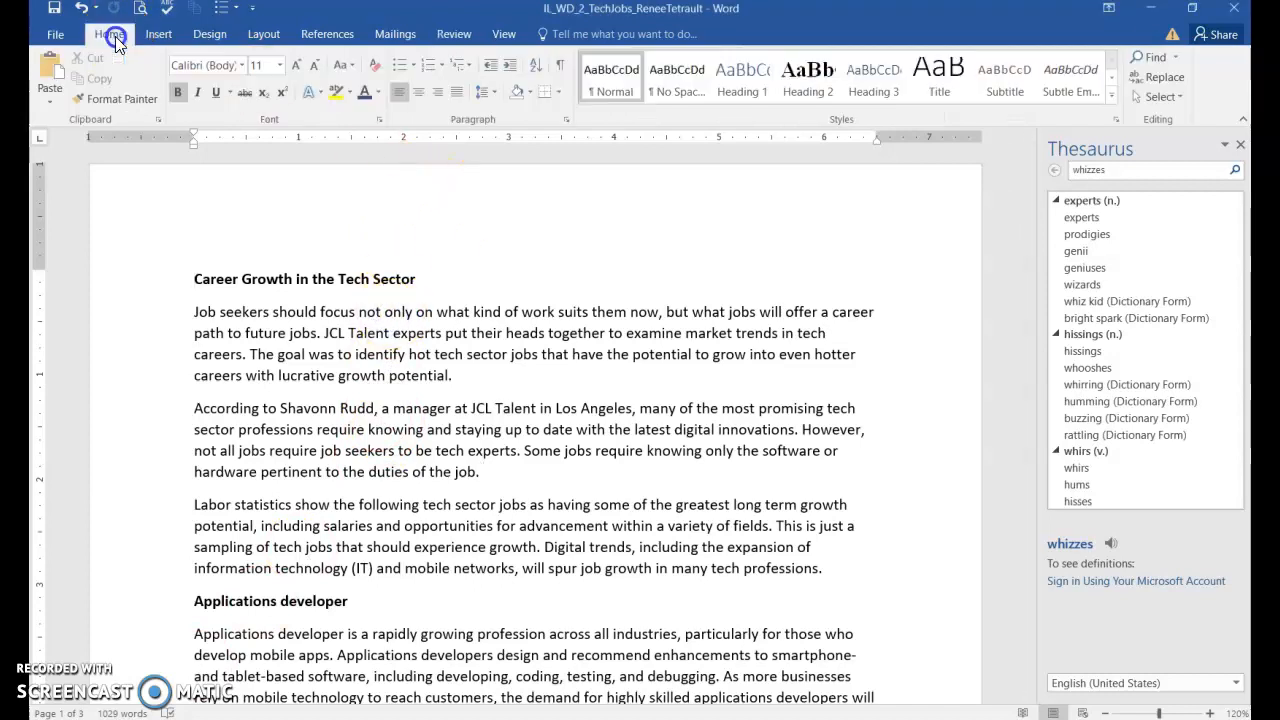
click(1160, 96)
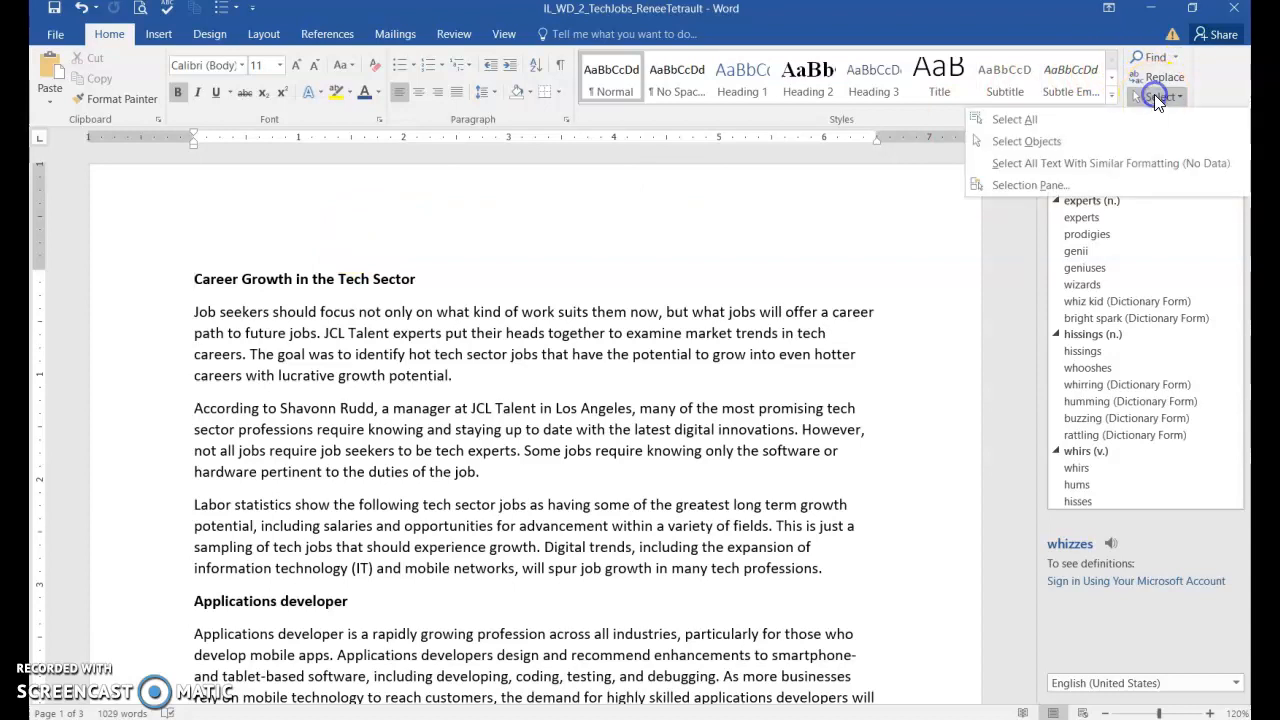
click(1028, 122)
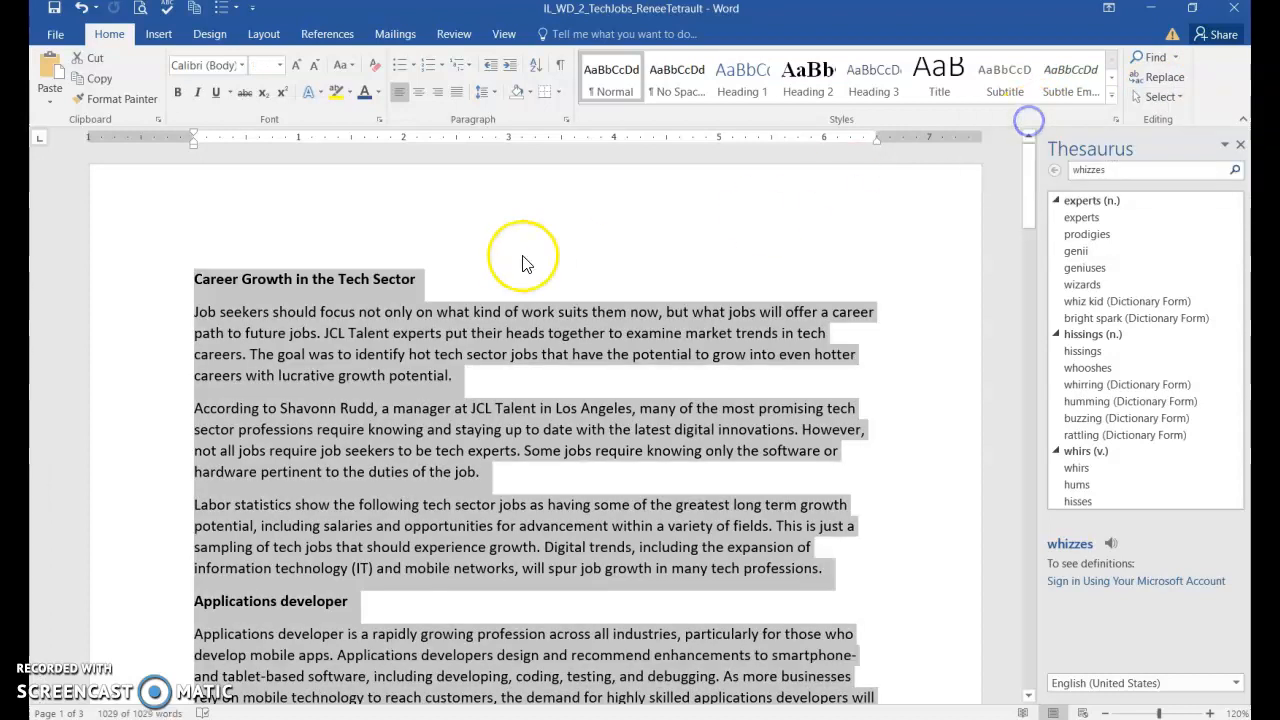
click(487, 97)
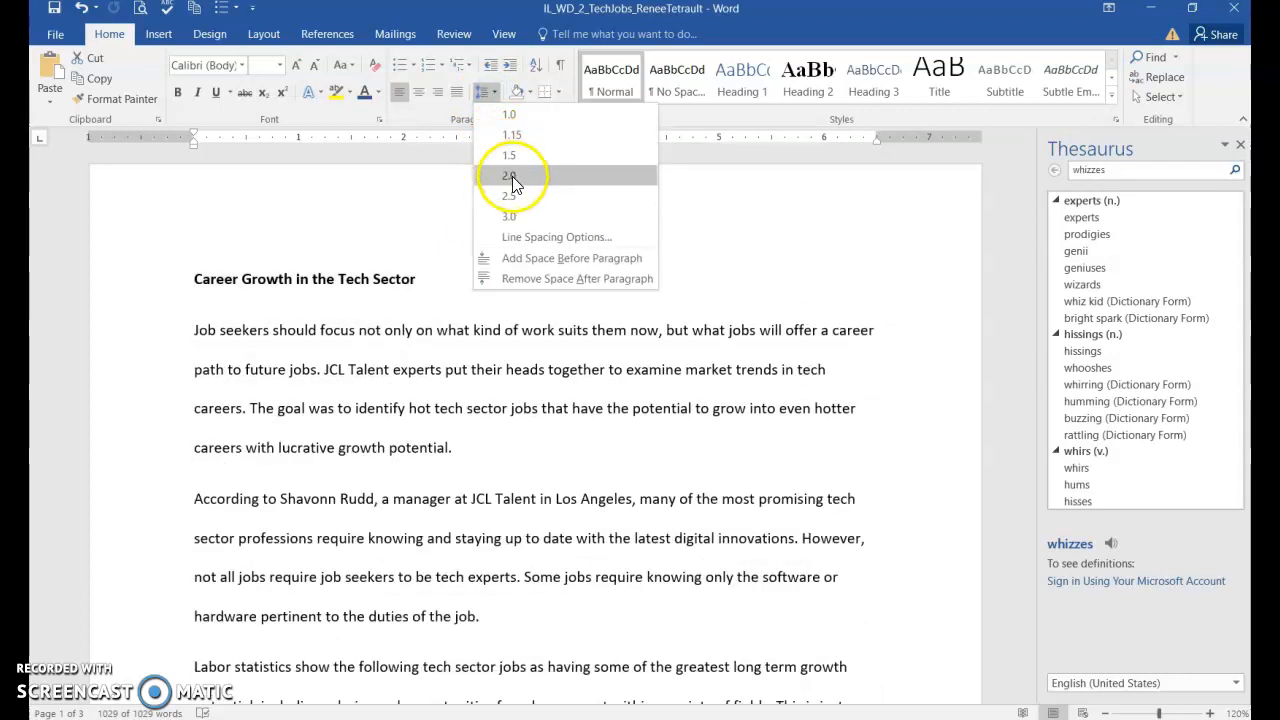
click(510, 178)
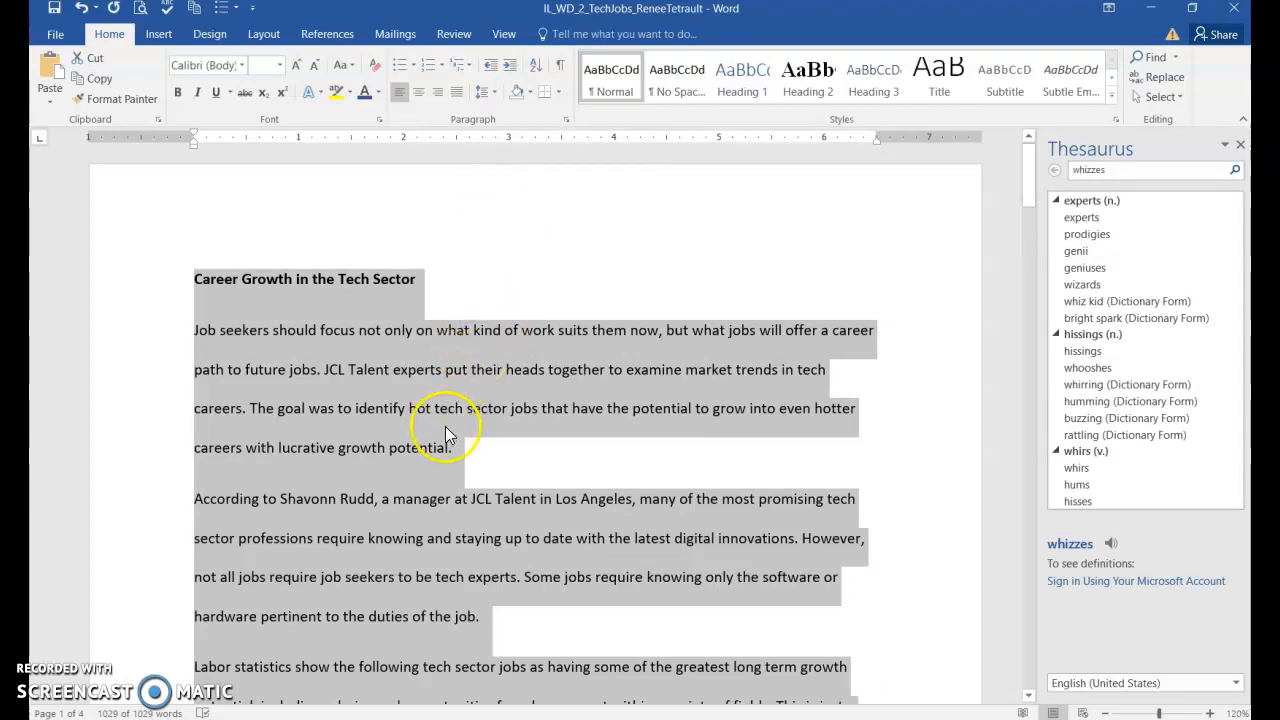
click(418, 378)
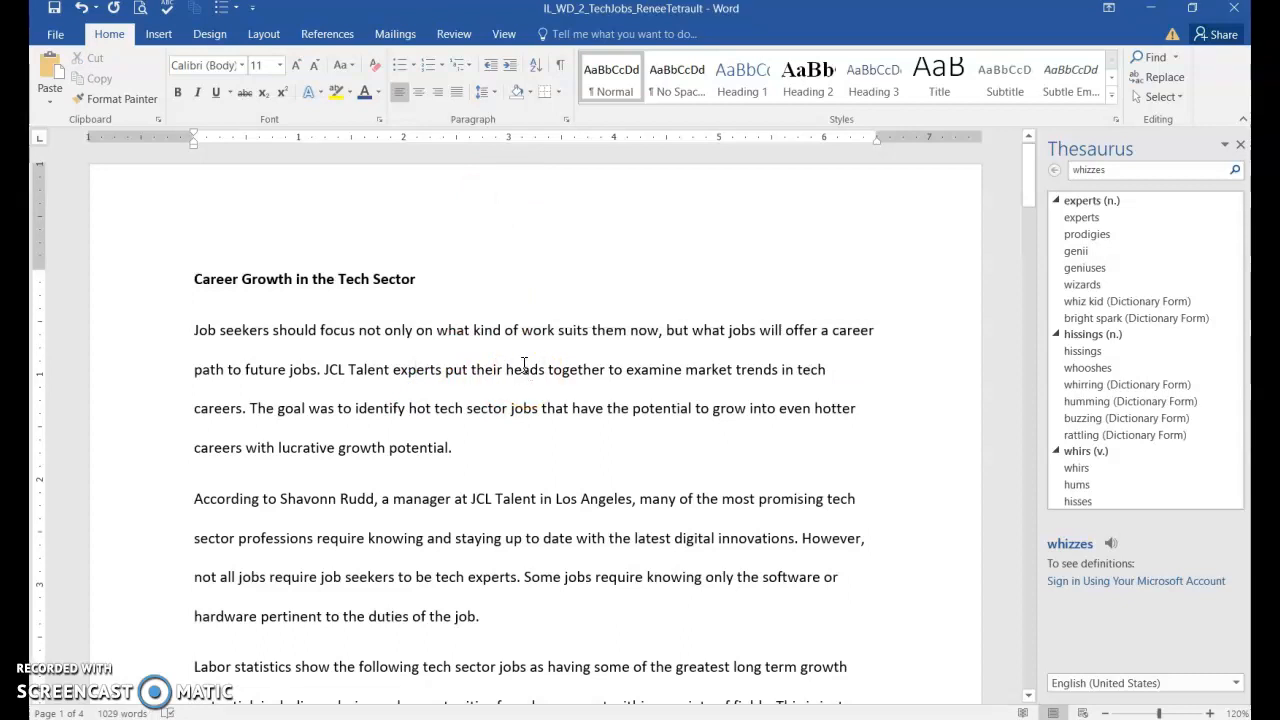
Step: Set the line spacing of the three body paragraphs under the "Career Growth in the Tech Sector" heading to 1.15
click(477, 368)
click(405, 367)
click(493, 98)
click(527, 135)
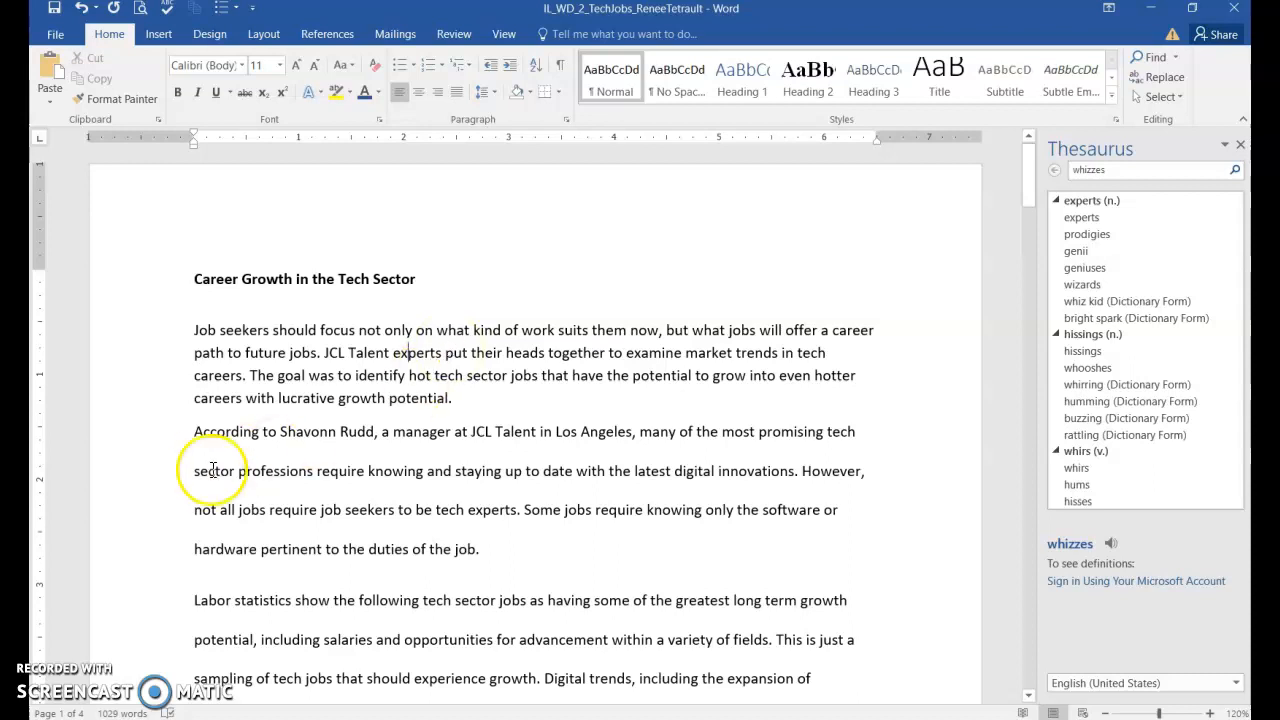
scroll(177, 440, down, 3)
drag(170, 278, 177, 557)
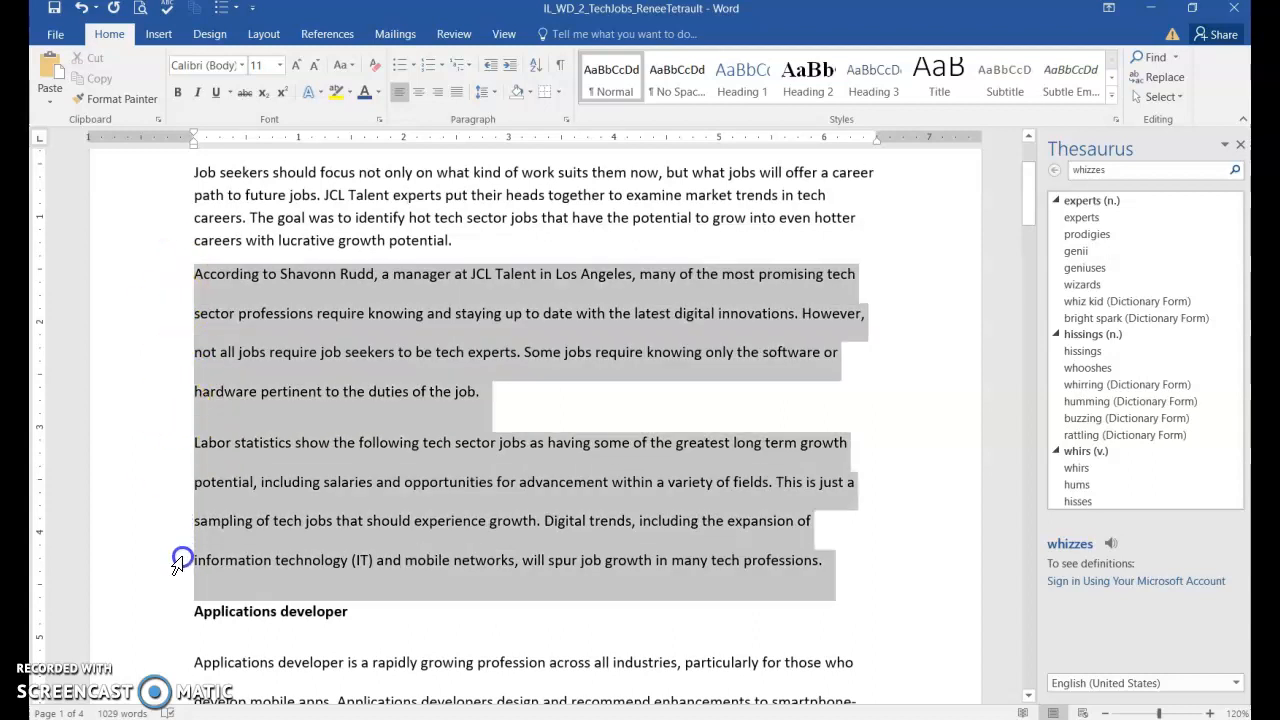
click(482, 96)
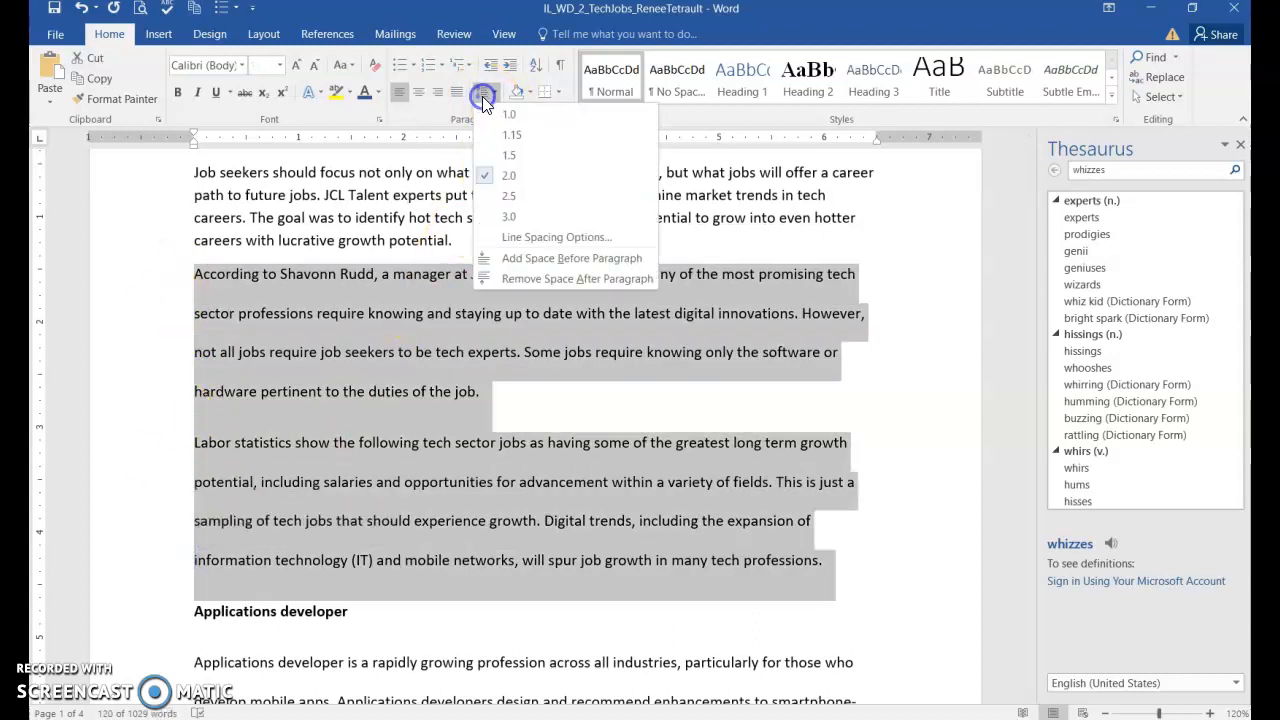
click(503, 137)
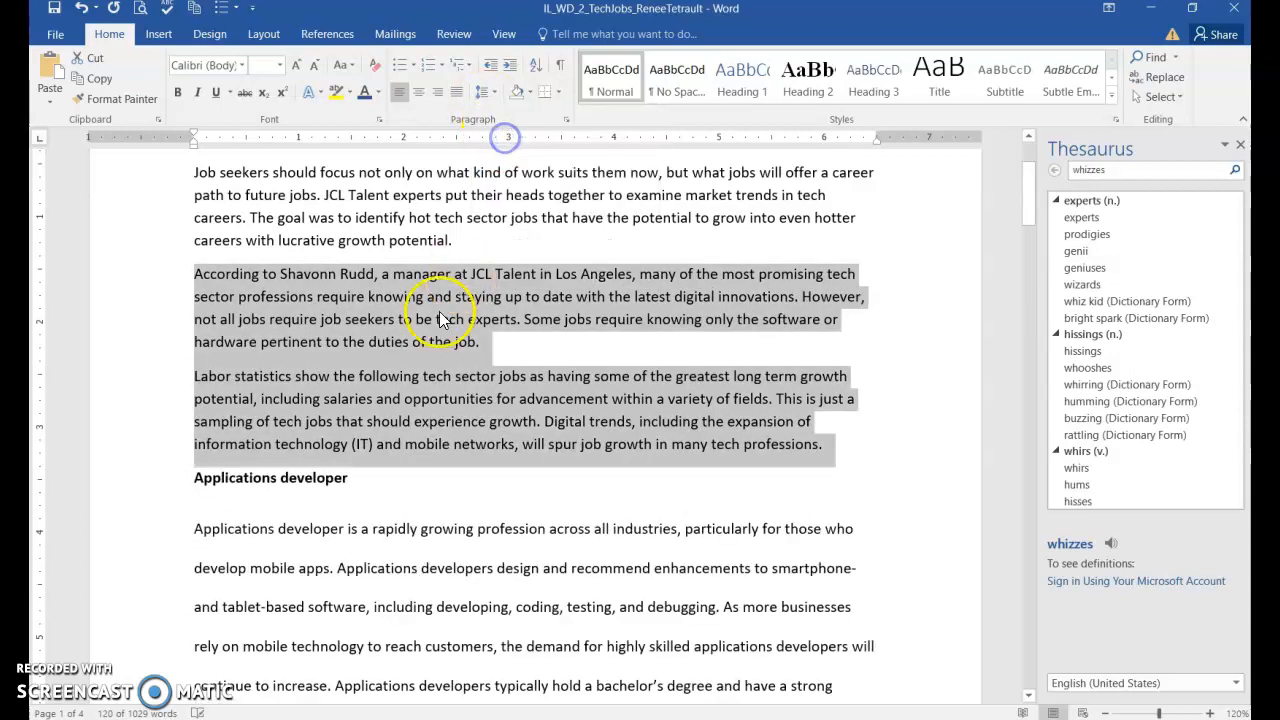
click(439, 312)
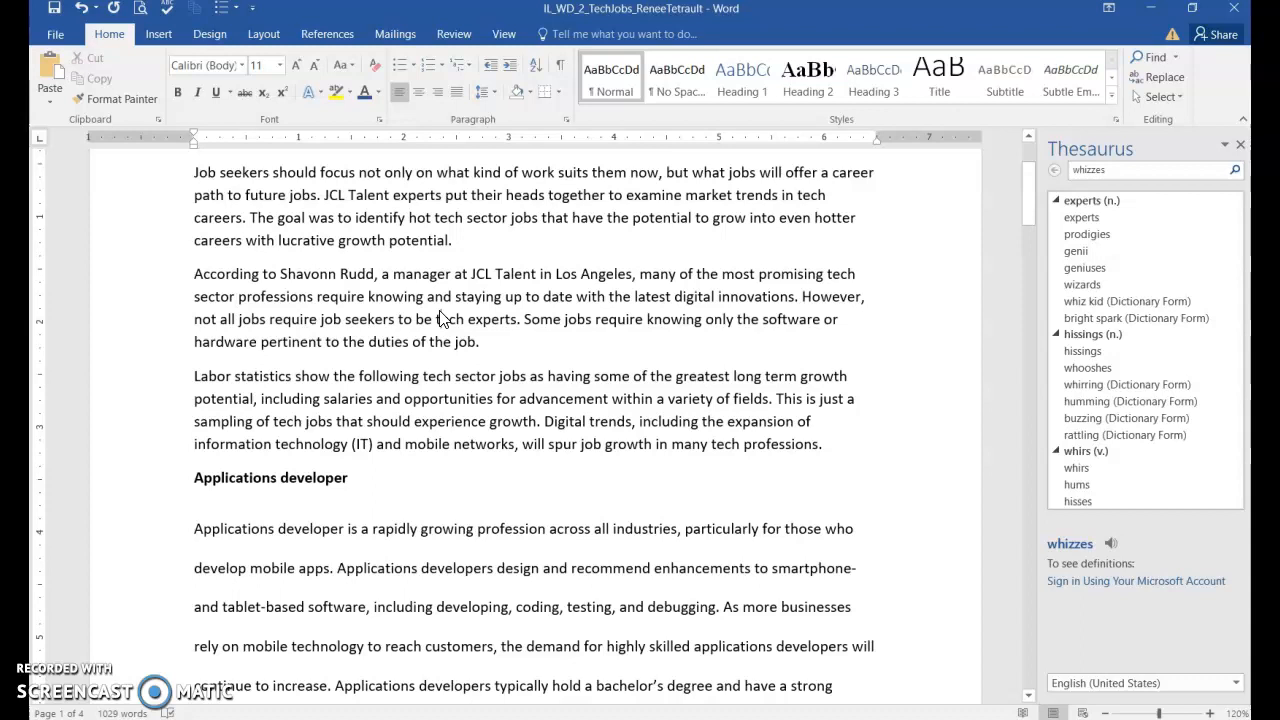
Step: Indent the first line of the first body paragraph, beginning "Job seekers", by 0.5 inch
scroll(270, 300, up, 2)
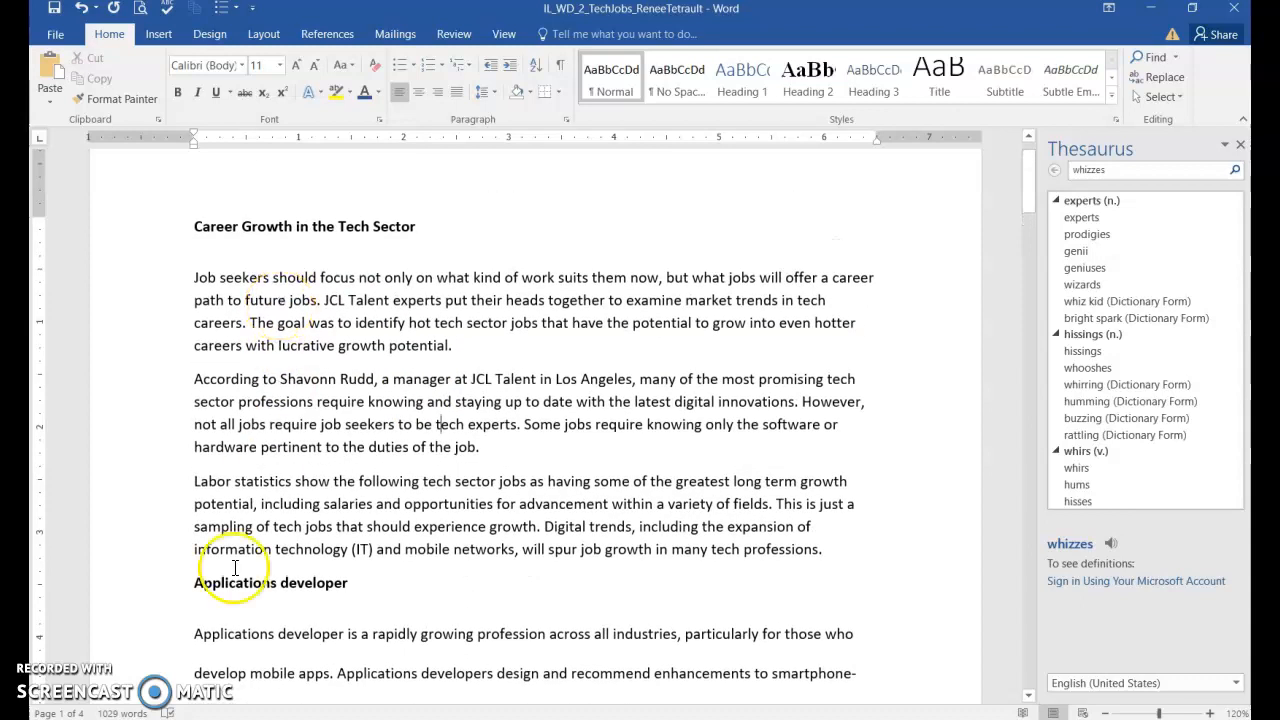
click(194, 280)
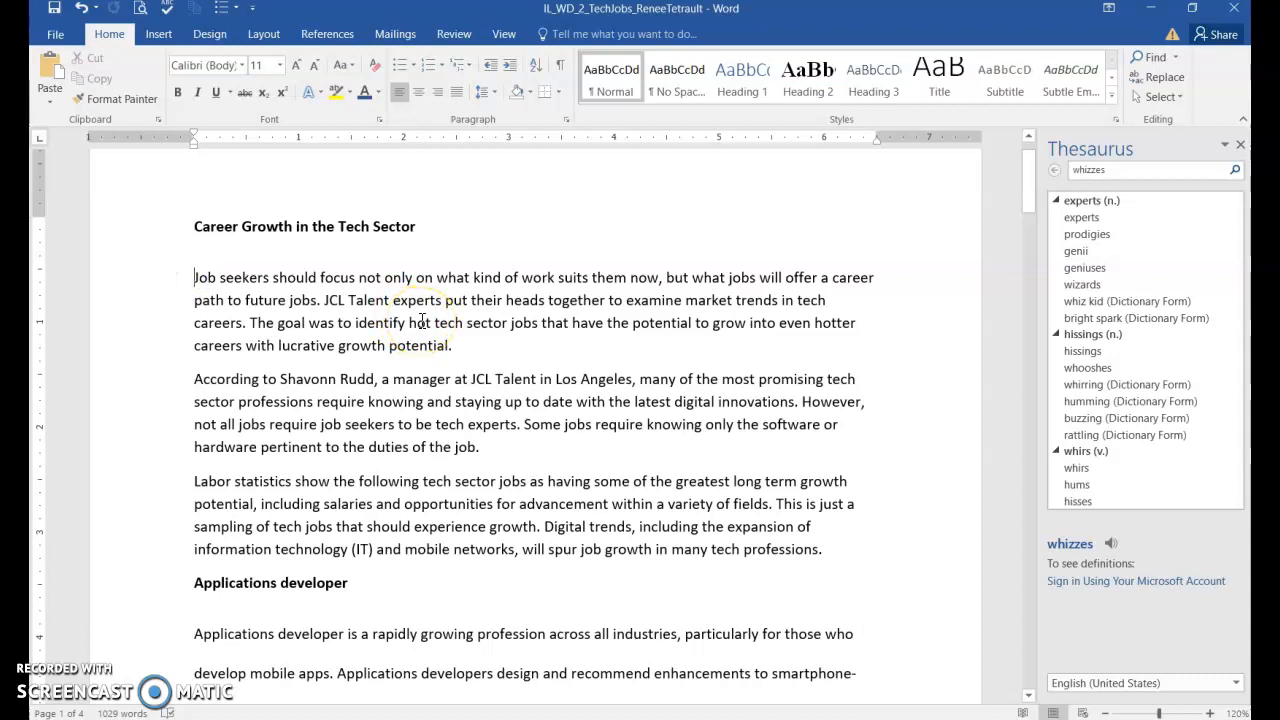
key(Tab)
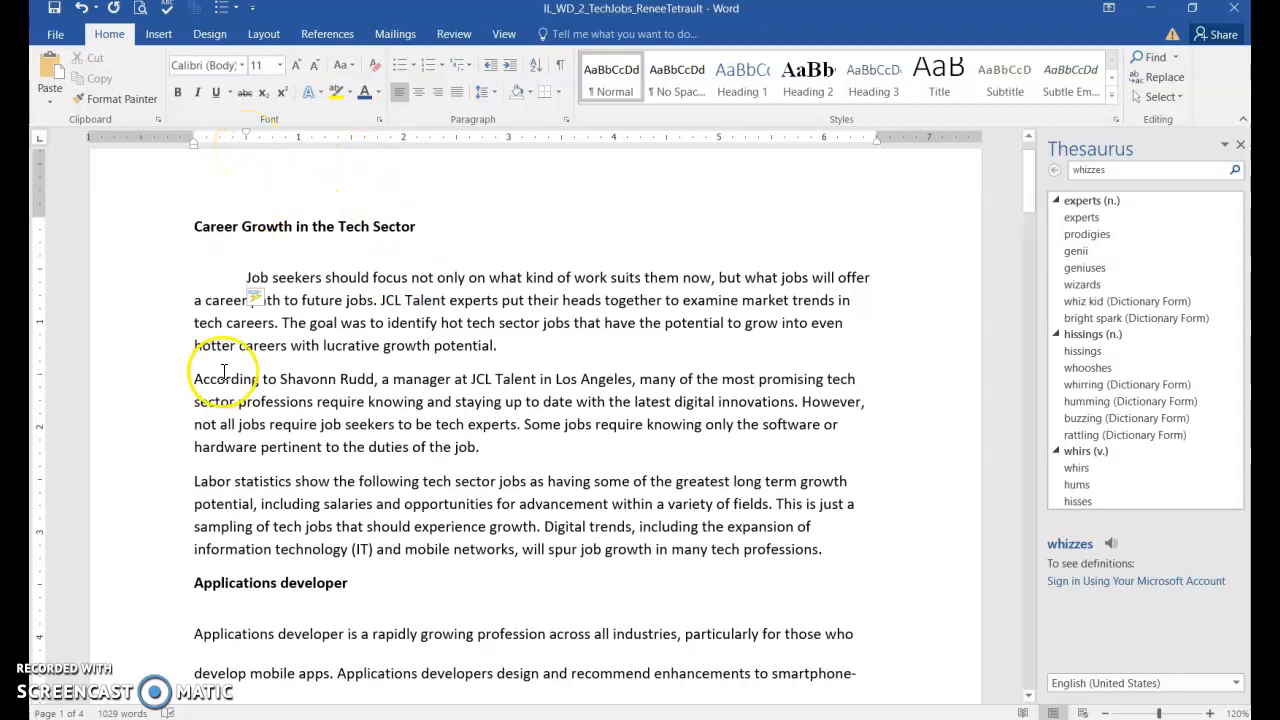
Step: Apply a 0.5-inch first line indent to the second body paragraph, beginning "According to"
click(190, 380)
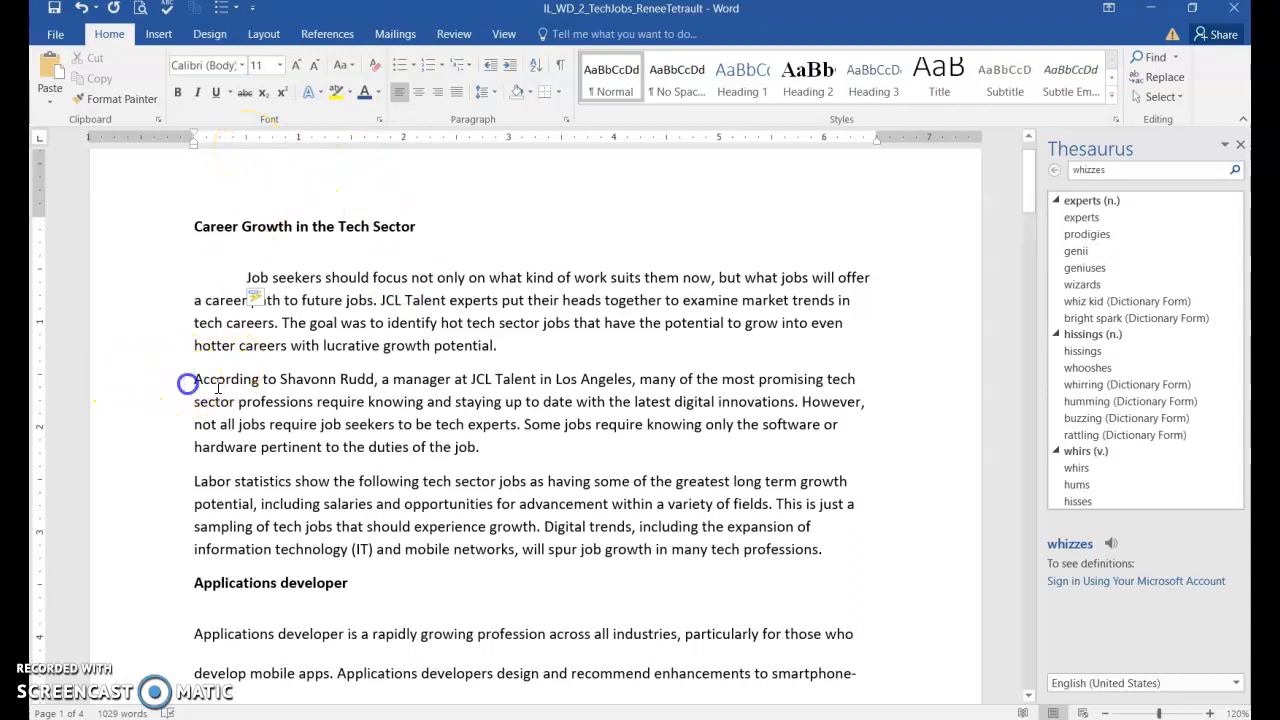
click(224, 387)
click(217, 379)
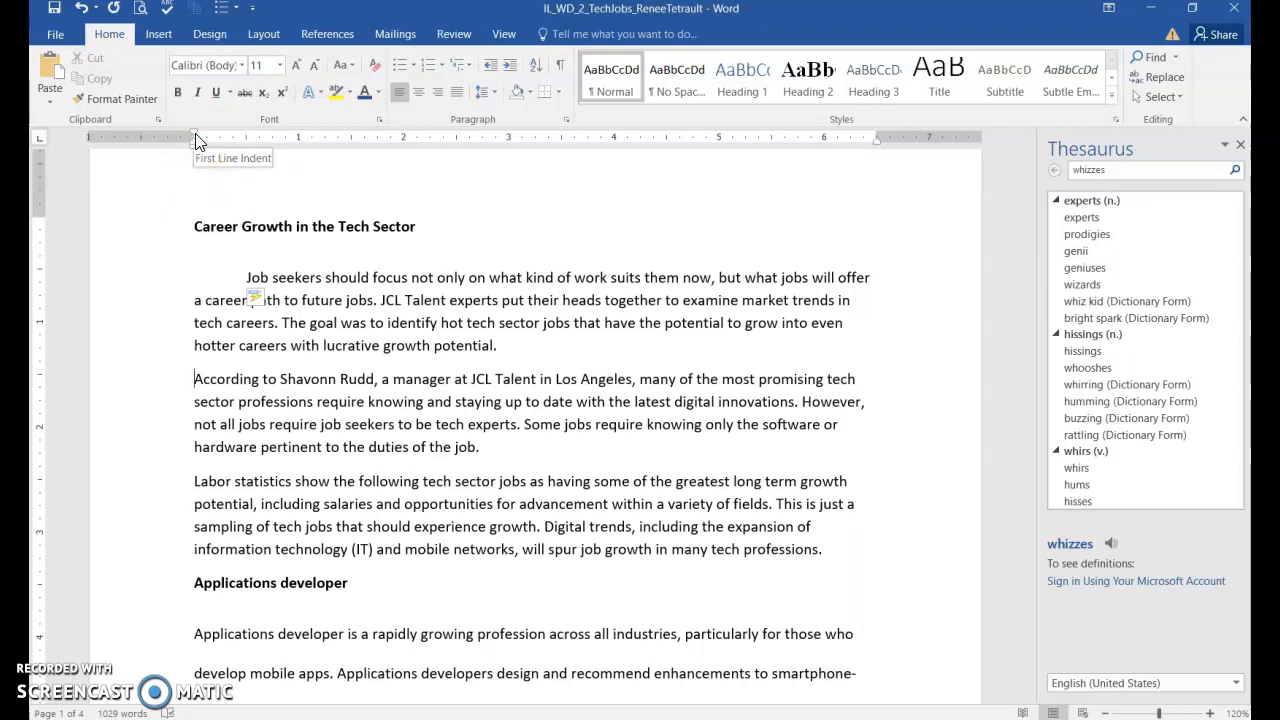
drag(196, 140, 249, 138)
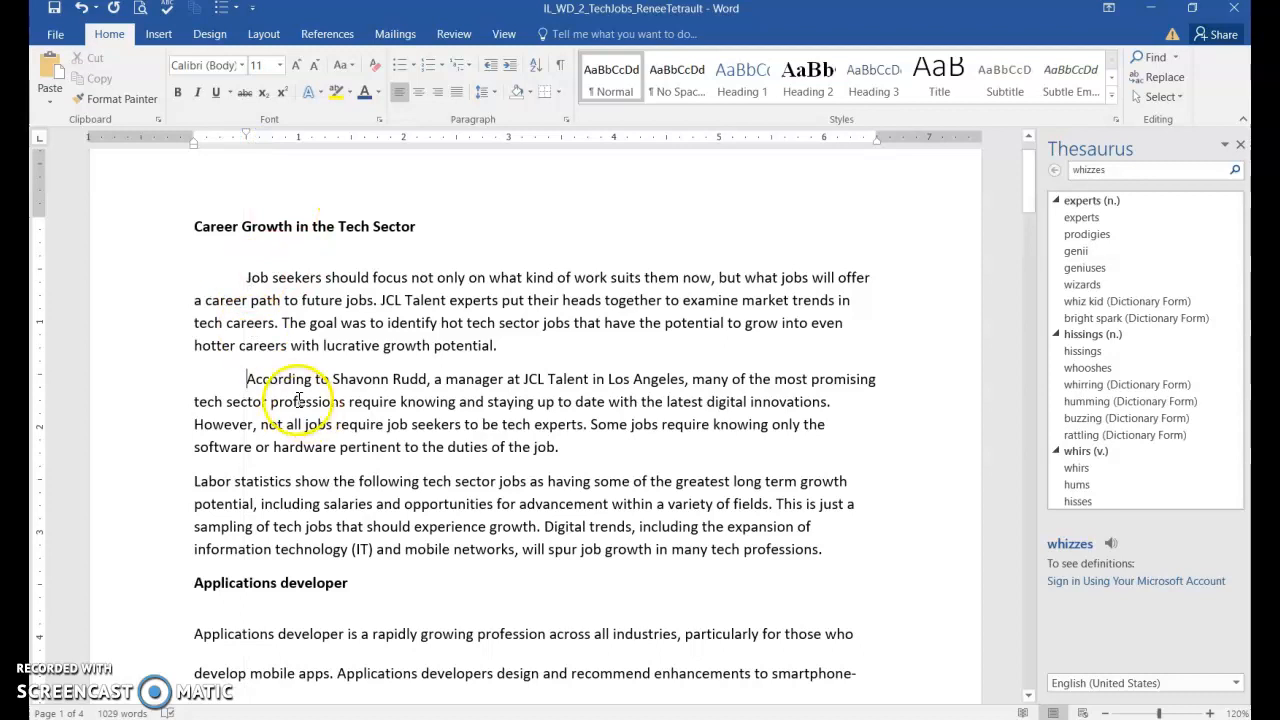
Step: Apply a 0.5-inch hanging indent to the third body paragraph, beginning "Labor statistics"
scroll(260, 400, down, 2)
click(188, 376)
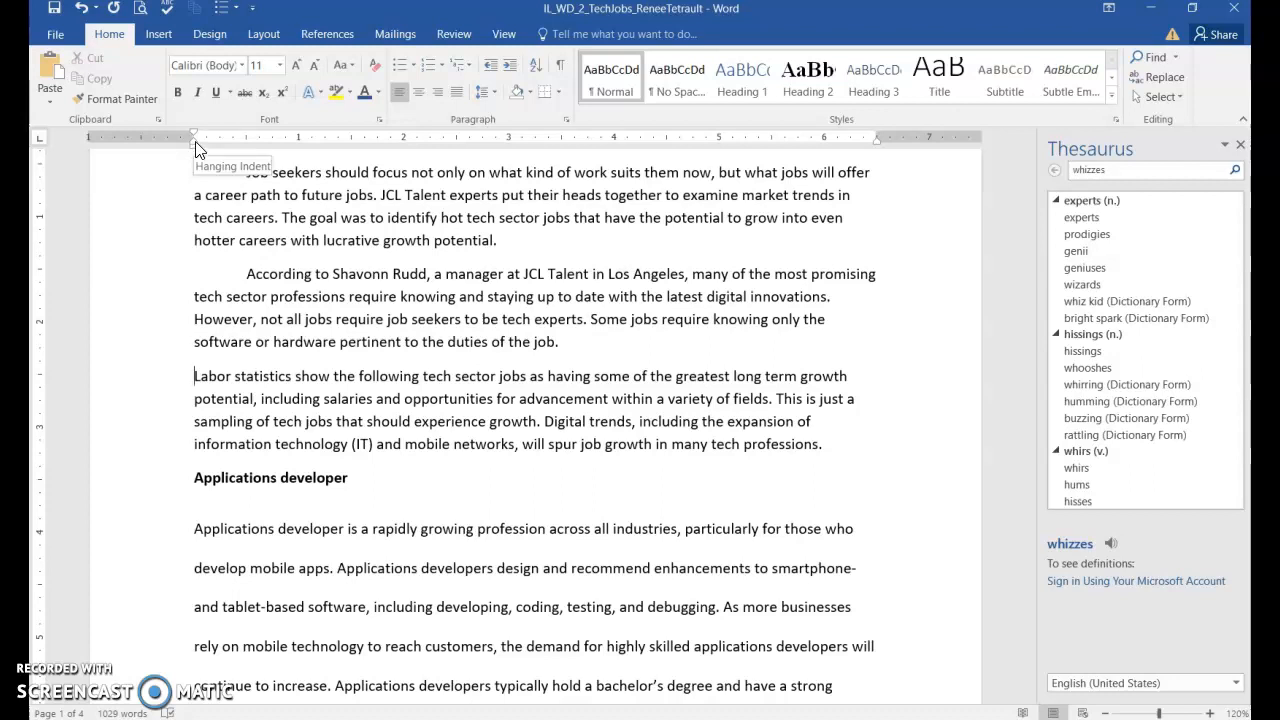
drag(196, 143, 246, 150)
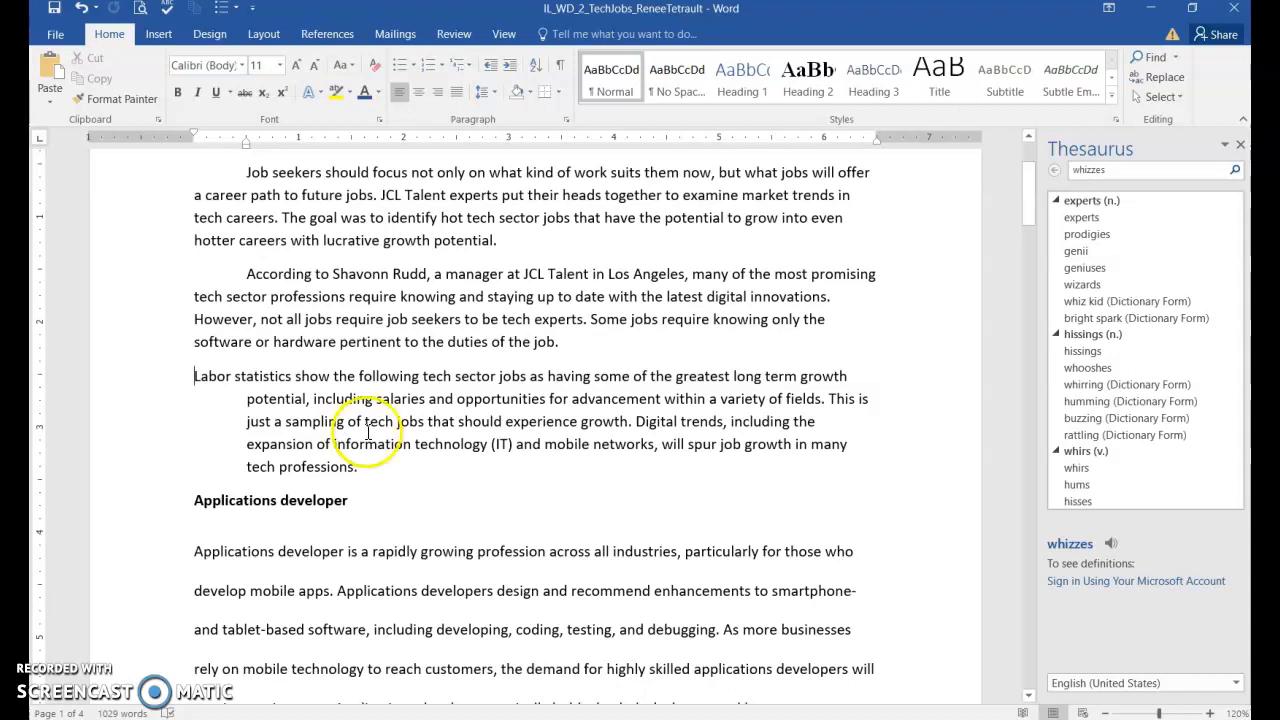
Step: Remove the space after the first body paragraph under the "Career Growth in the Tech Sector" heading
click(441, 222)
scroll(441, 222, up, 2)
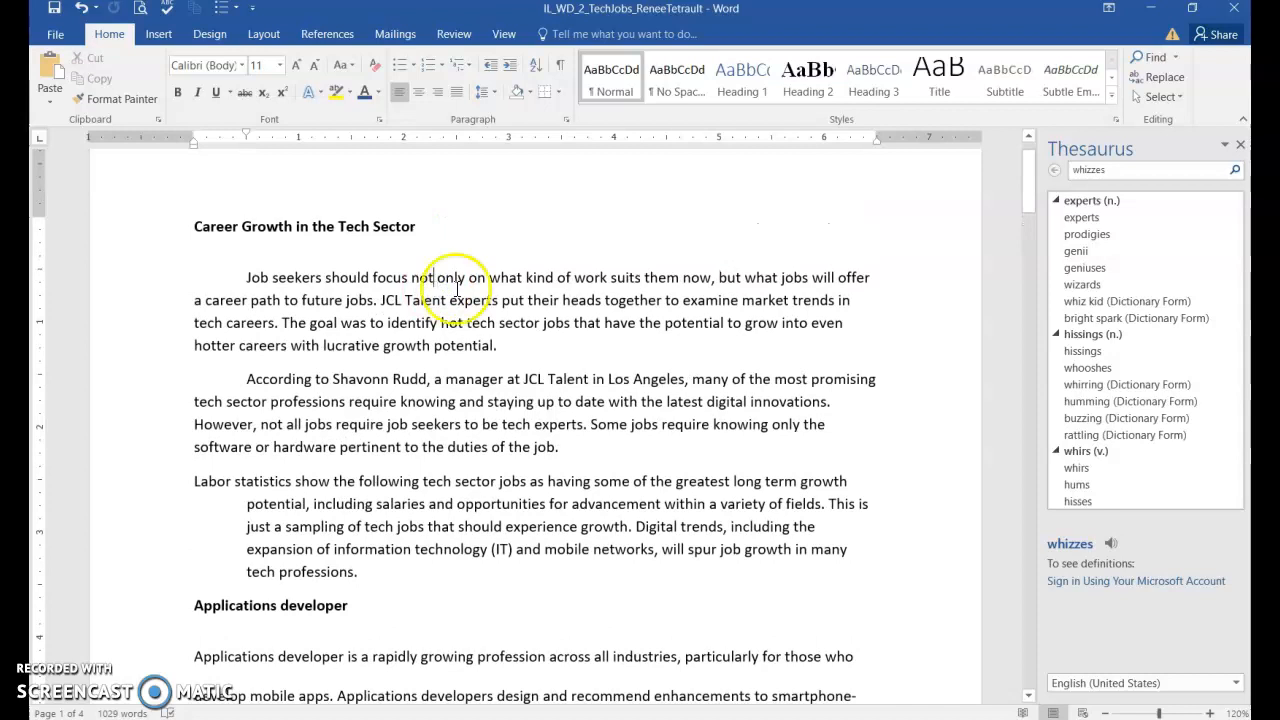
click(481, 94)
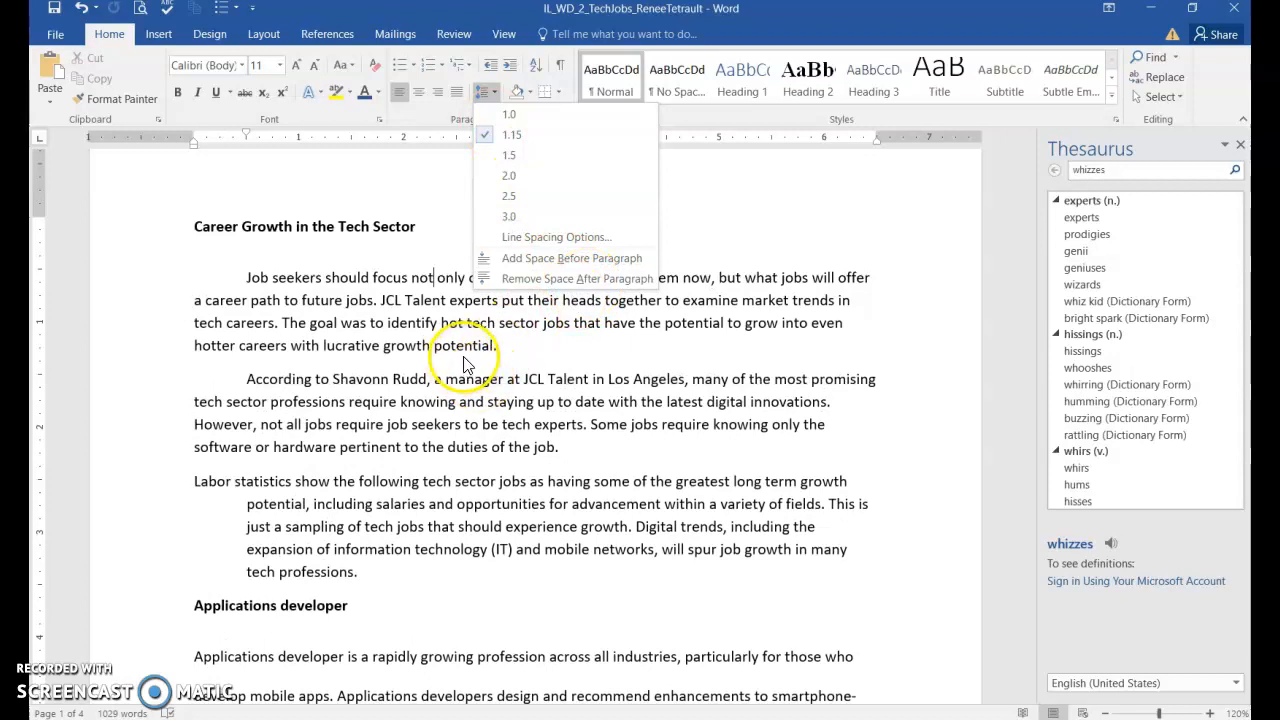
click(524, 279)
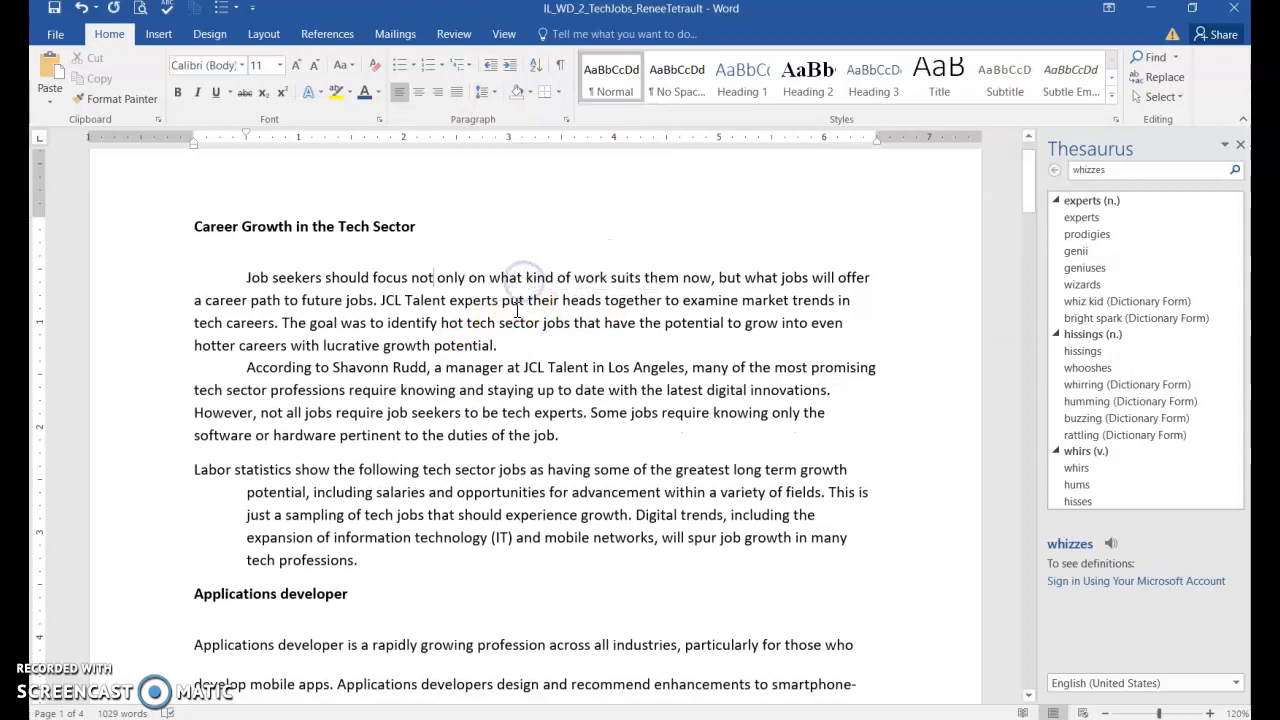